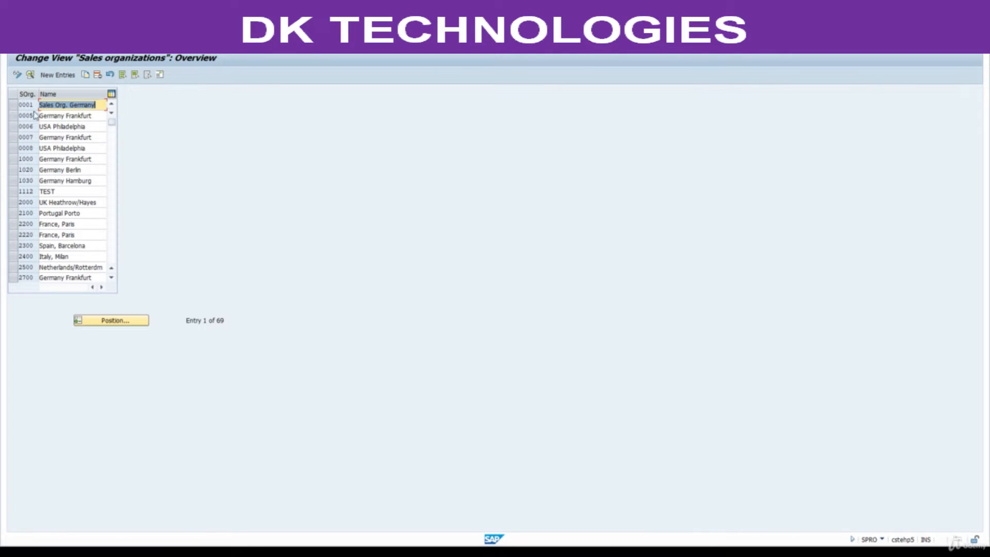
Copy sales organization 0006 (USA Philadelphia) to a new entry 8800 described as SALES ORGANIZATION.
left_click(58, 74)
key("F3")
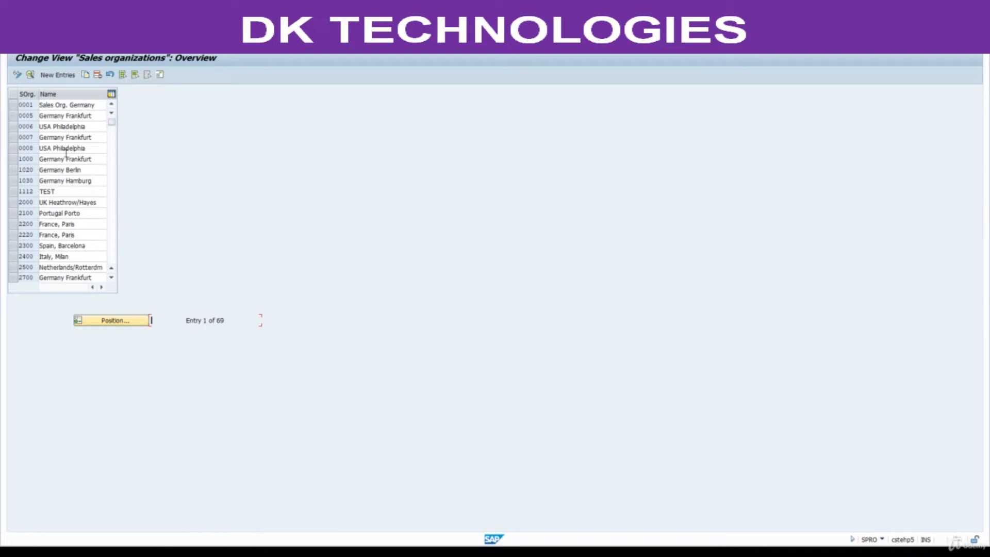
left_click(13, 126)
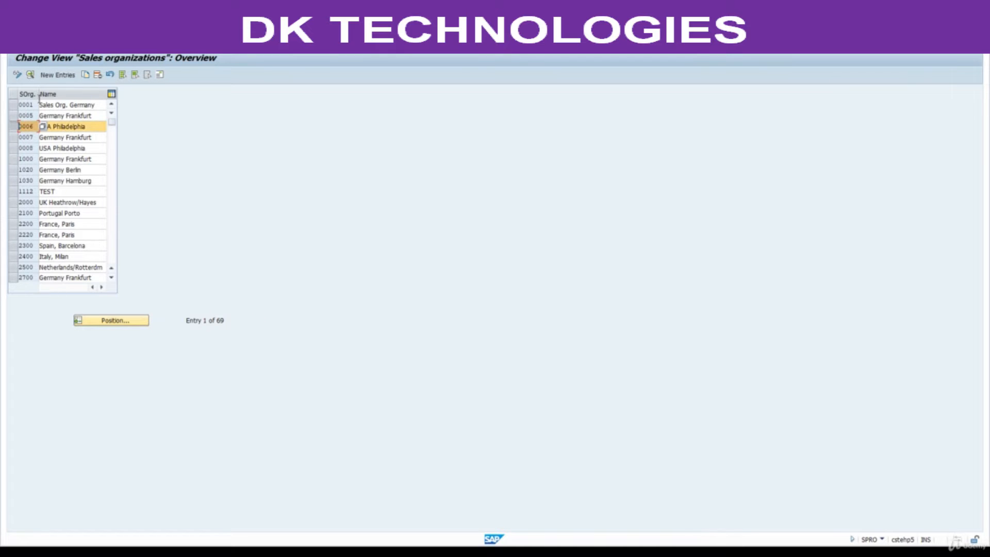
left_click(85, 76)
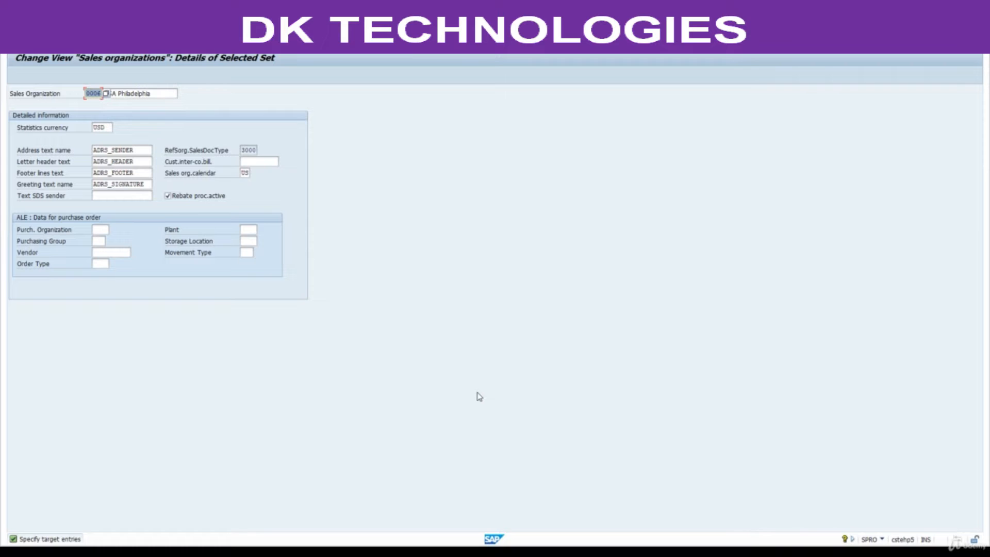
type("8800")
key("Tab")
type("SA")
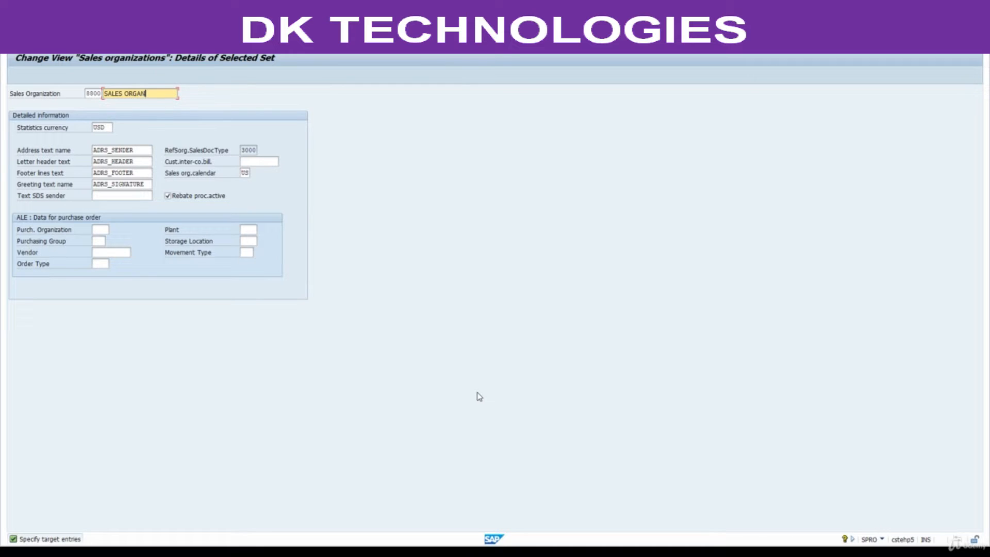
key("Tab")
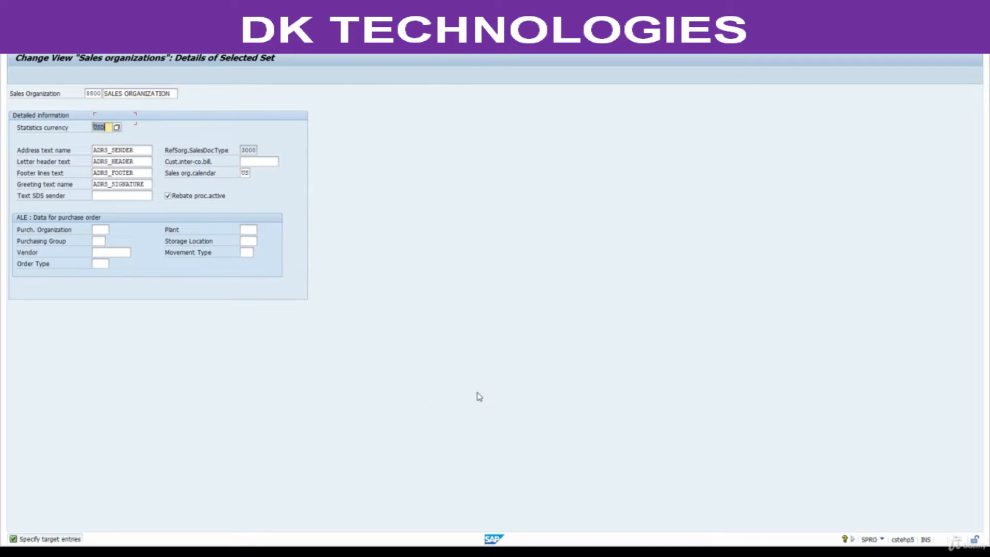
Set the statistics currency to INR and the sales organization calendar to 01, and accept the currency change.
type("in")
double_click(244, 172)
key("F4")
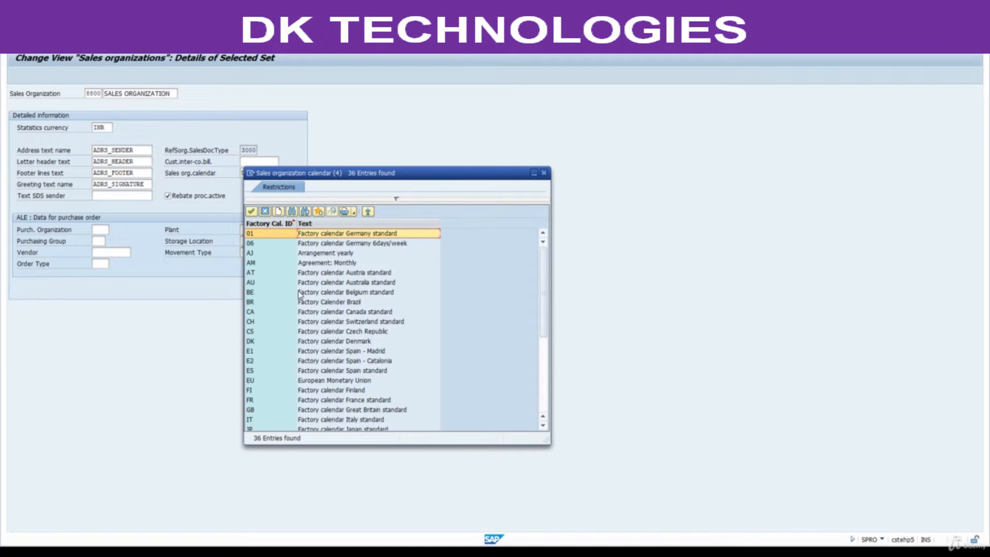
double_click(319, 235)
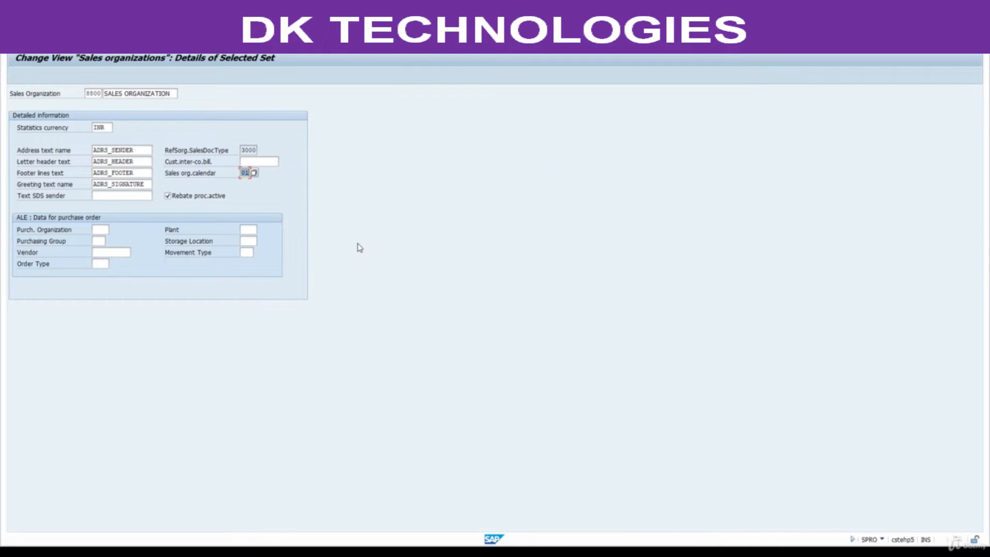
key("Return")
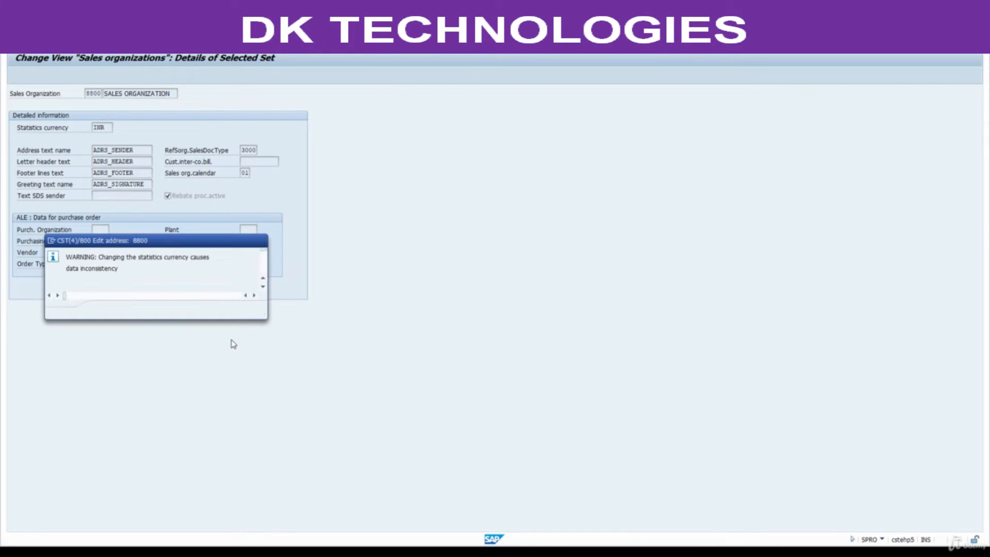
key("Return")
In the address of 8800, set the title to Company, the name to Sales Organization 8800 and the search term to diligenttechies.in.
left_click(265, 132)
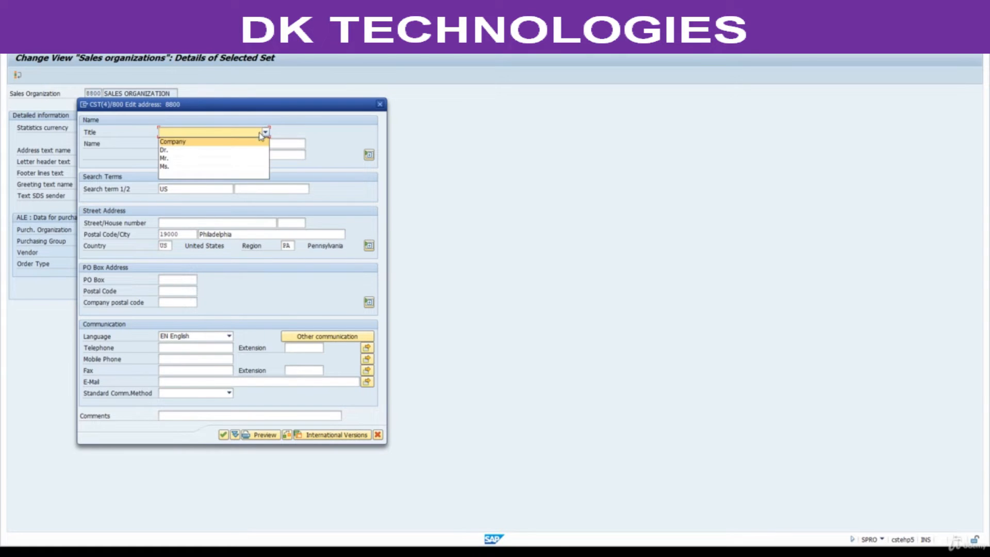
left_click(226, 144)
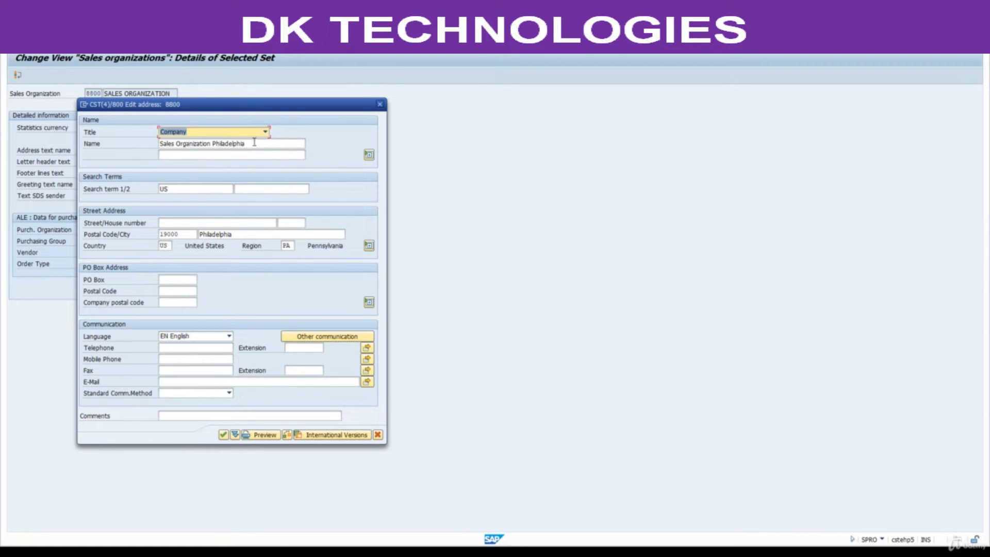
left_click(253, 143)
key("BackSpace")
key("BackSpace")
key("BackSpace")
key("BackSpace")
key("BackSpace")
key("BackSpace")
key("BackSpace")
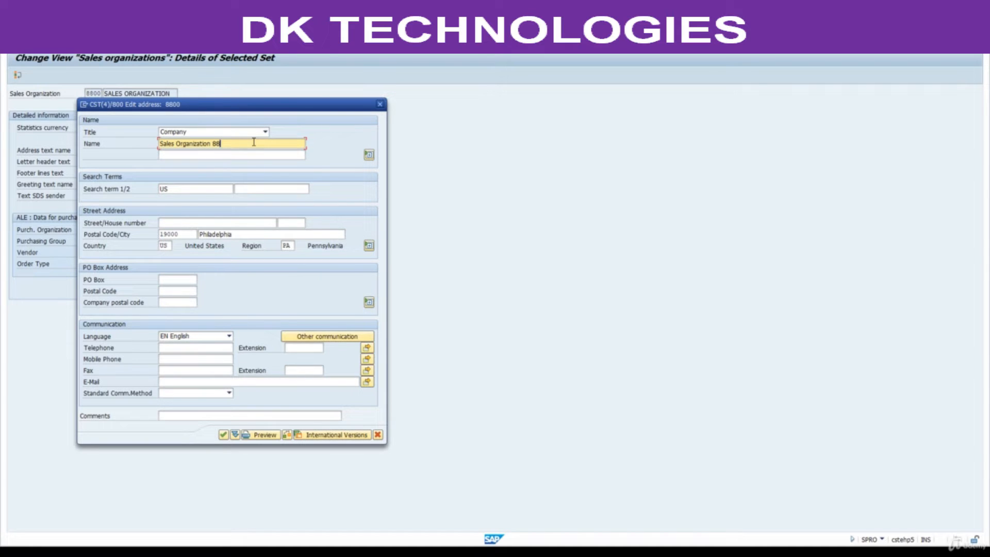
key("Tab")
key("Tab")
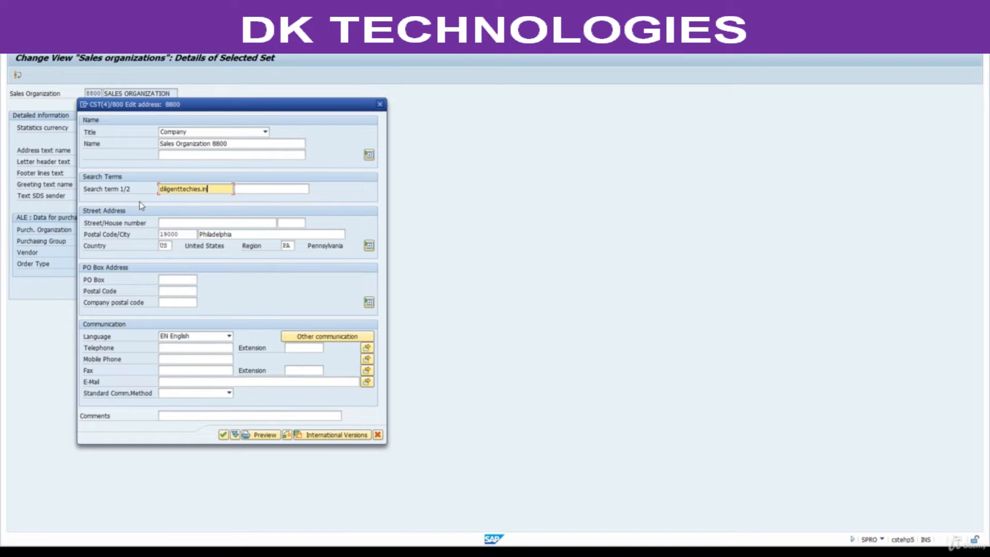
Clear the postal code and city, set the country to IN, and save the new sales organization 8800.
left_click_drag(179, 236, 144, 245)
key("Delete")
key("Tab")
key("Delete")
key("Tab")
type("in")
key("Tab")
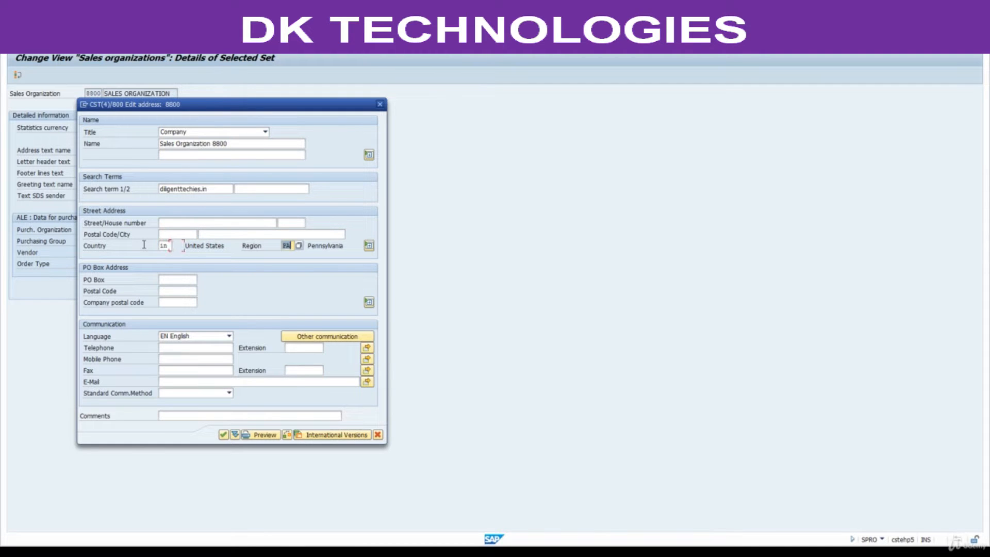
key("Return")
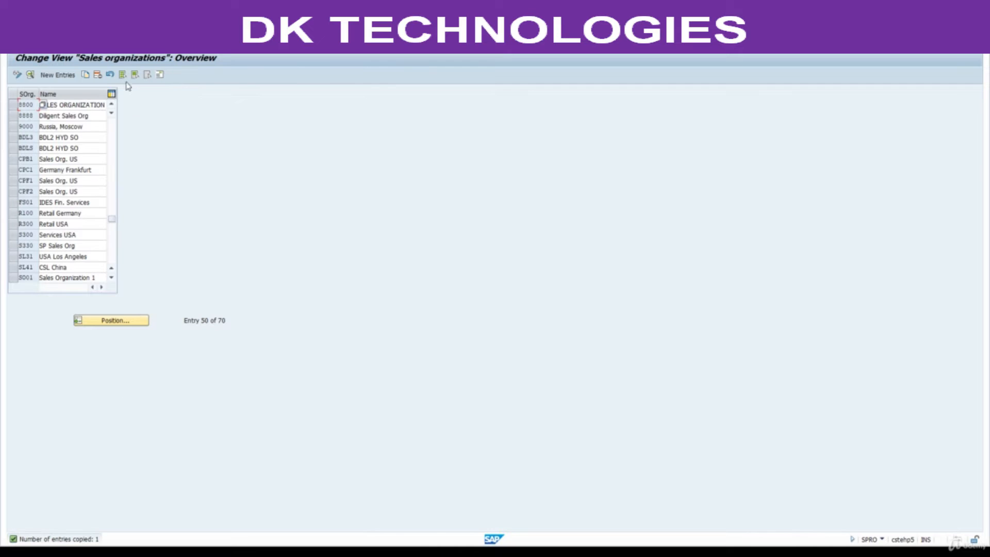
key("F3")
left_click(153, 174)
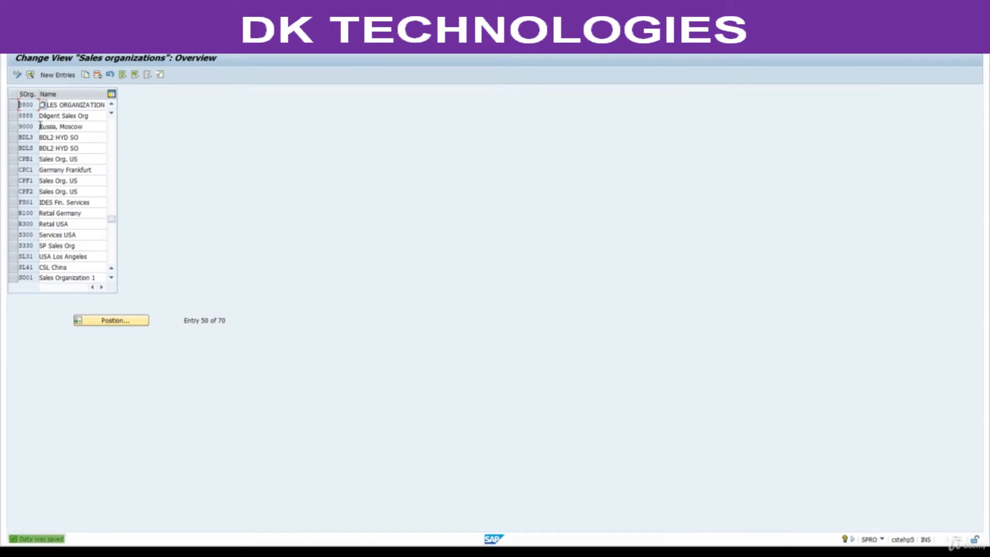
Review the details of sales organization 8800 and the blank new-entry form, and return to the overview.
double_click(29, 106)
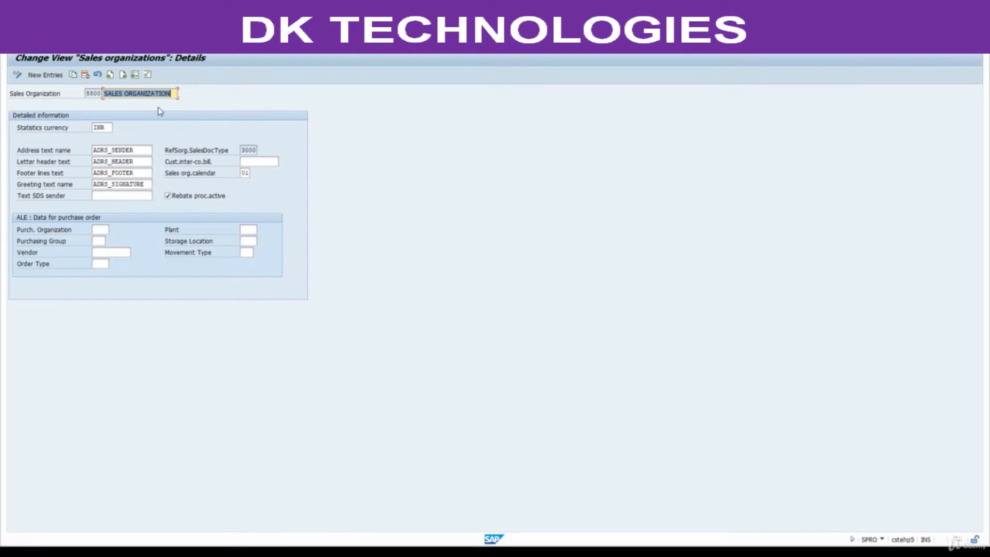
left_click(57, 79)
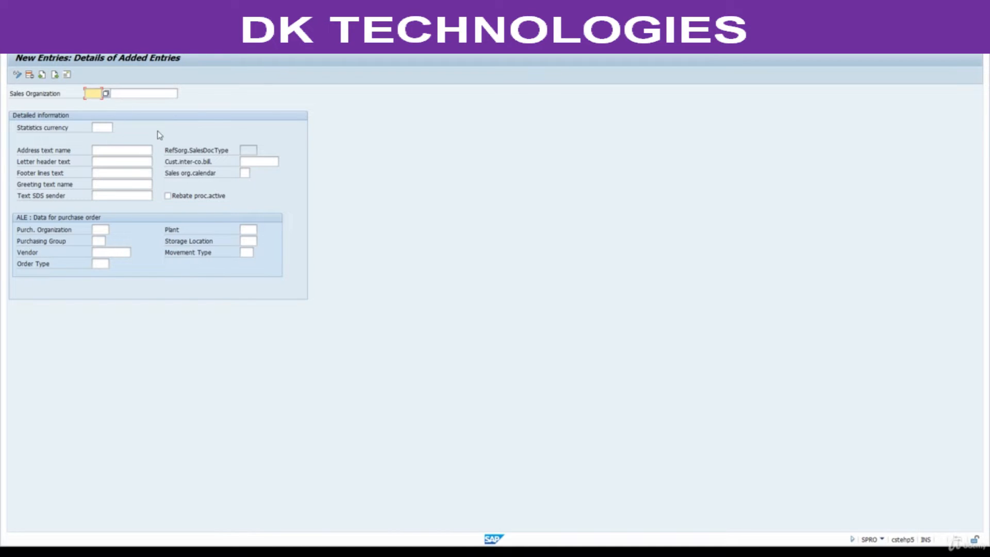
left_click(139, 47)
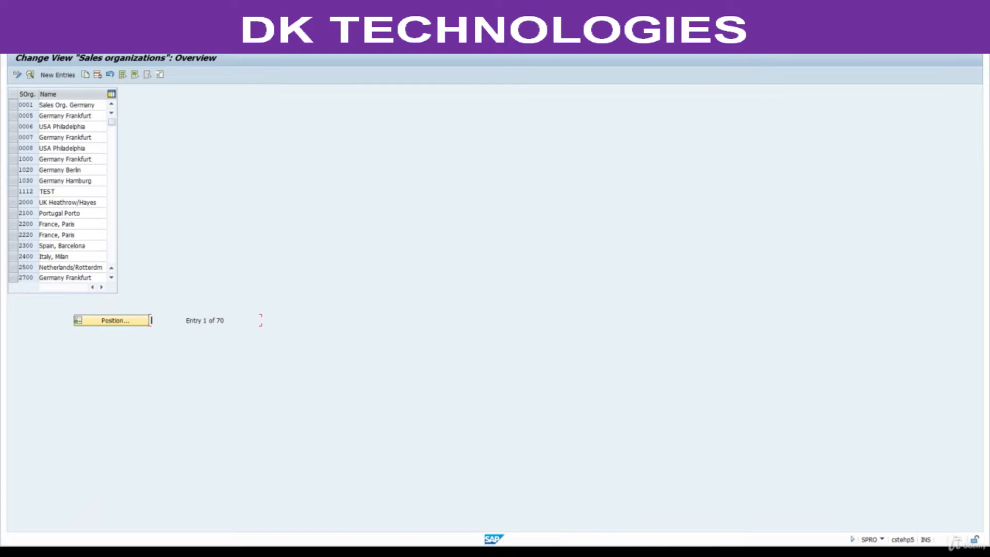
Switch to Excel and record "sales org" in C6 with the value 8800 in D6 under SD INTEGRATION.
left_click(216, 553)
left_click(96, 192)
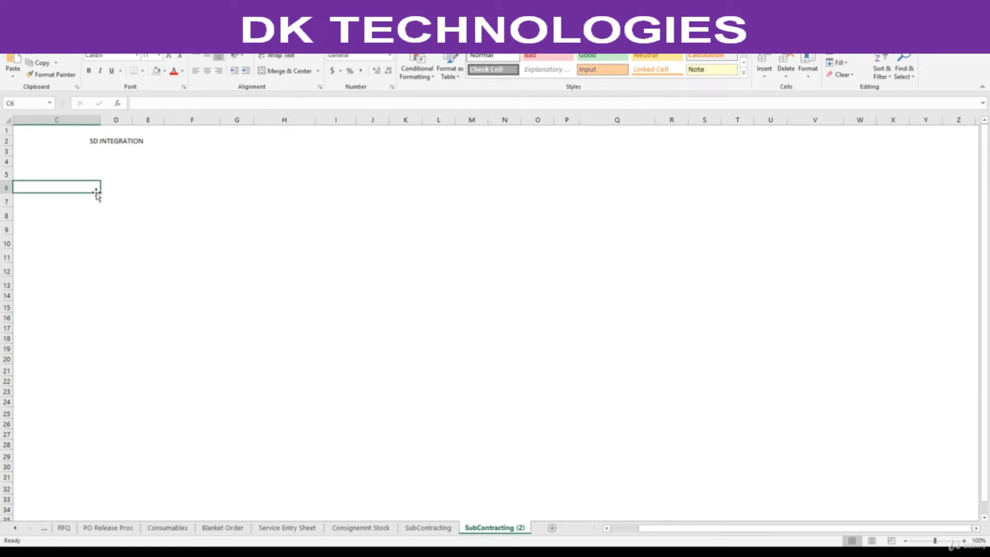
type("sales org")
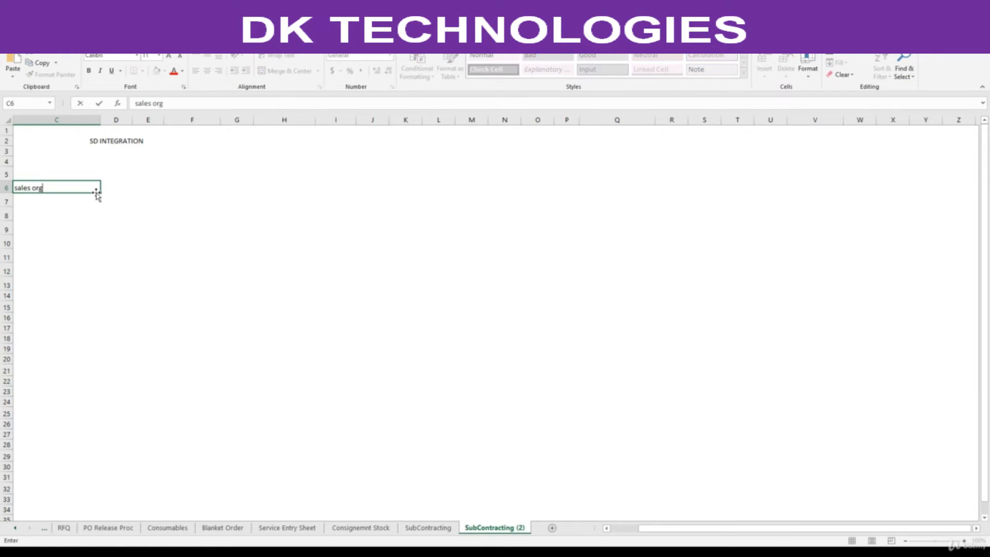
key("Tab")
type("8800")
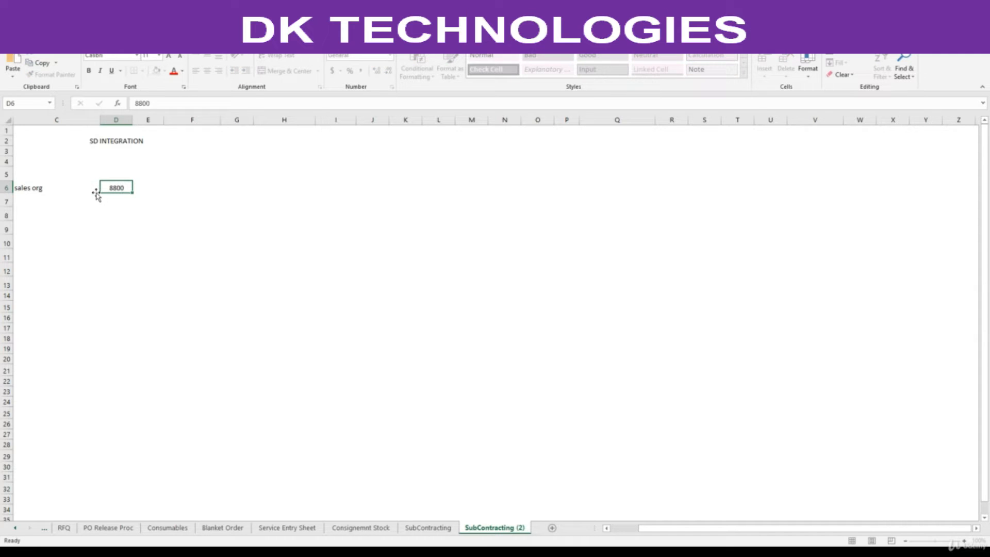
key("Return")
Check the guide's distribution channel section, then switch to SAP and open the distribution channel definition under Sales and Distribution.
key("alt+Tab")
scroll(521, 382, "down", 5)
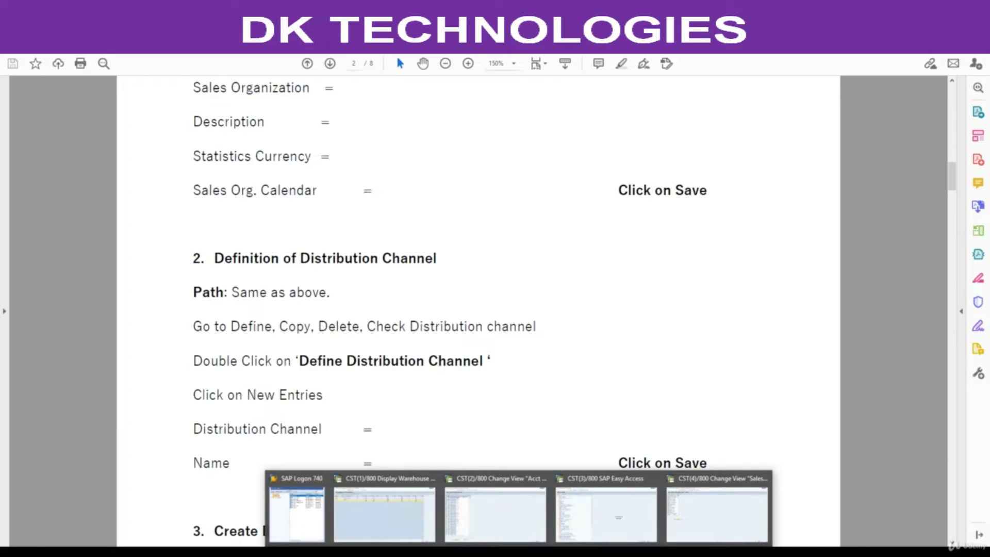
left_click(690, 508)
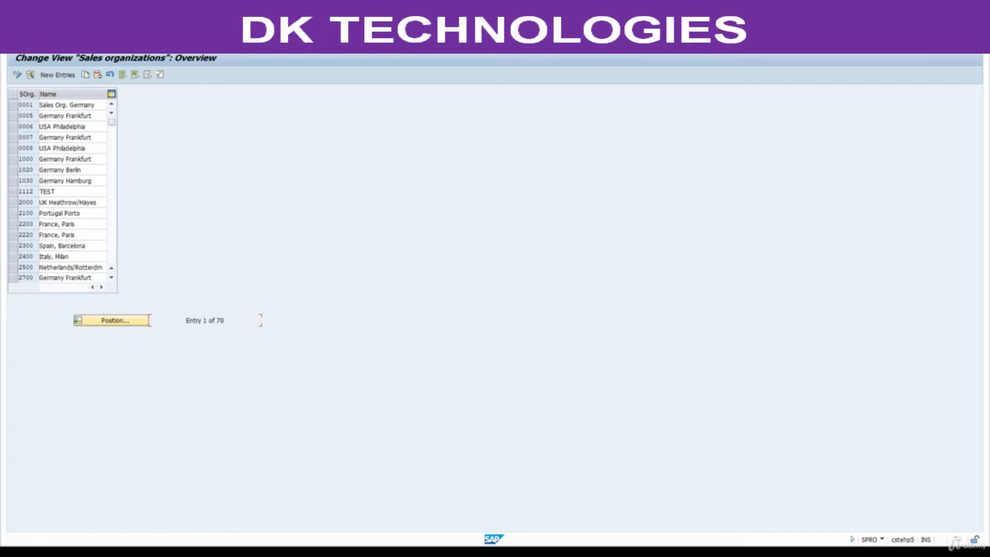
left_click(138, 44)
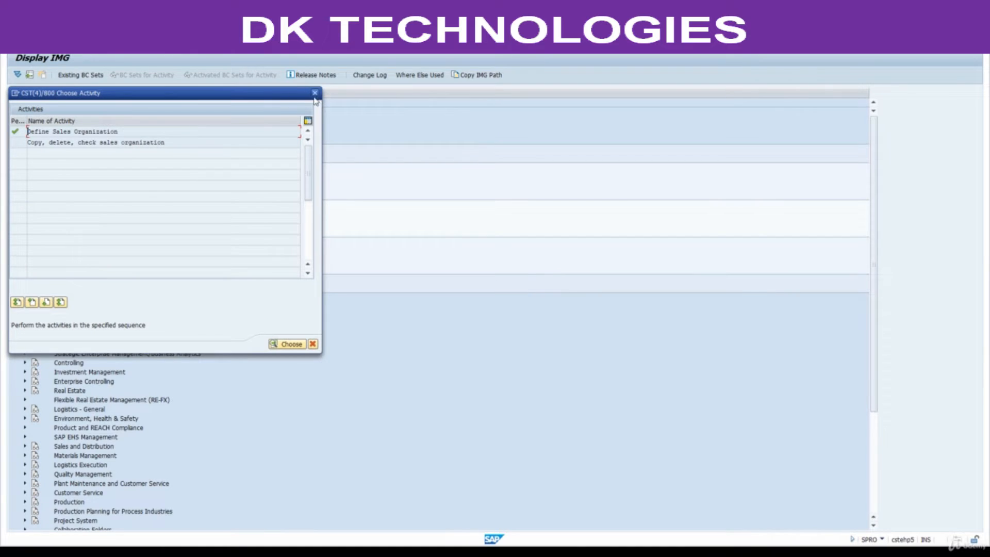
left_click(314, 94)
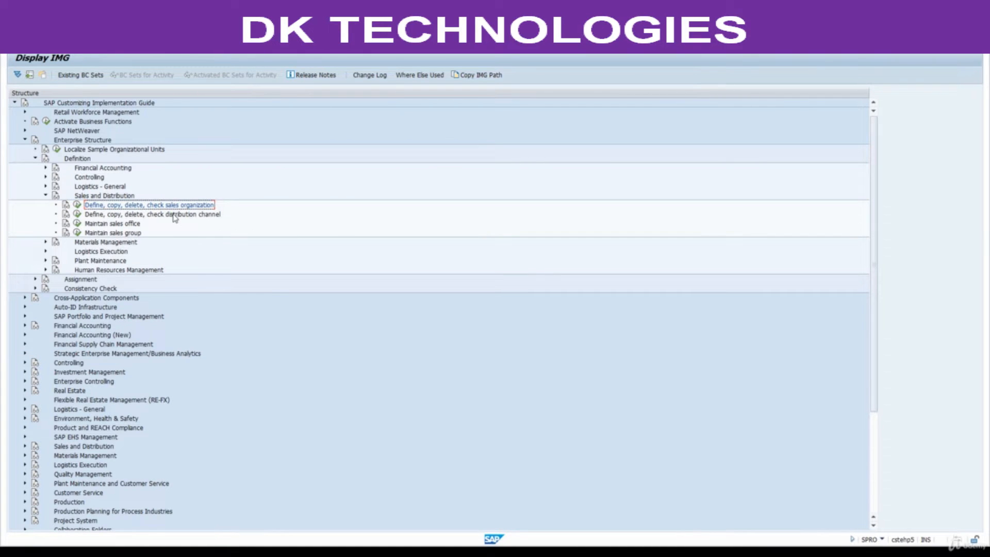
left_click(77, 215)
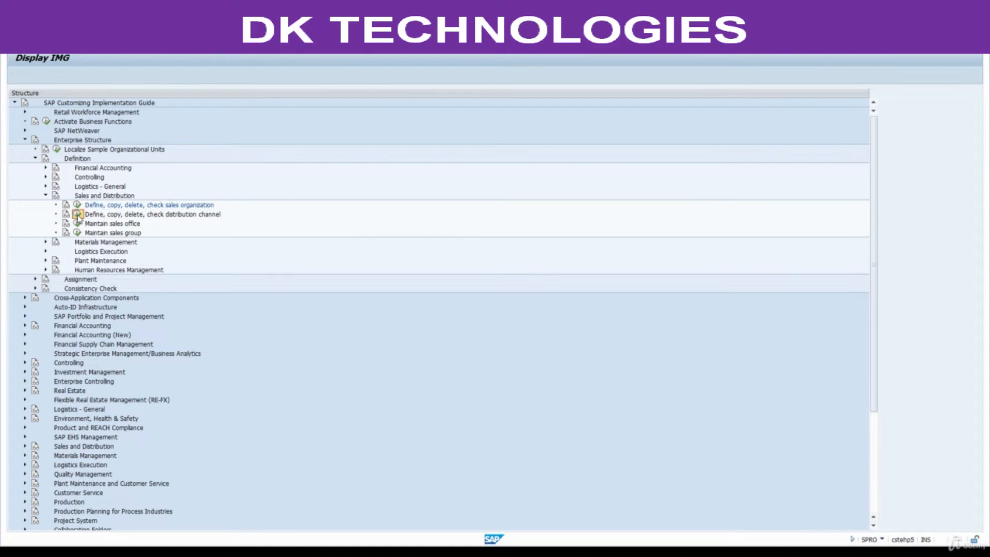
double_click(59, 132)
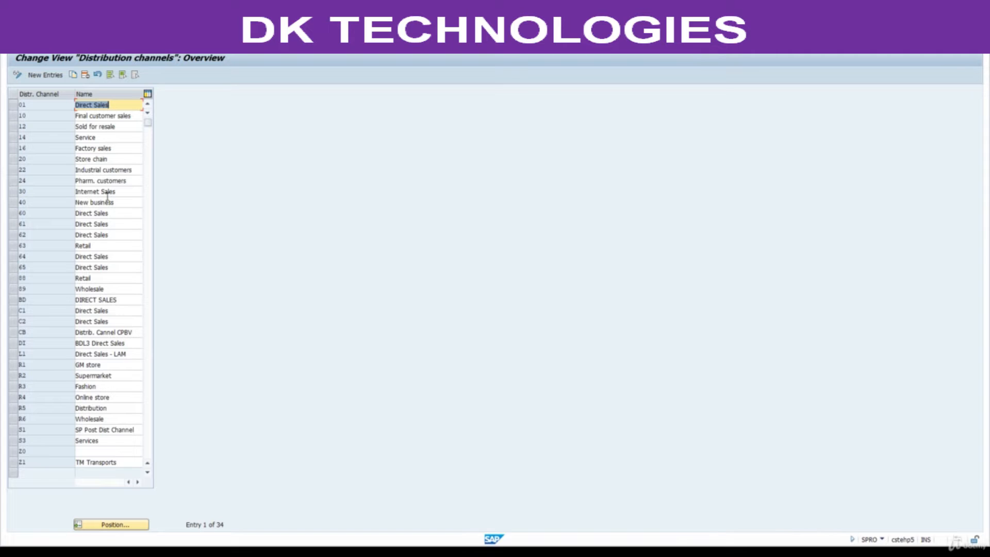
Create a new distribution channel Z8 named "retial", save it with the customizing request, and return to the overview.
left_click(104, 257)
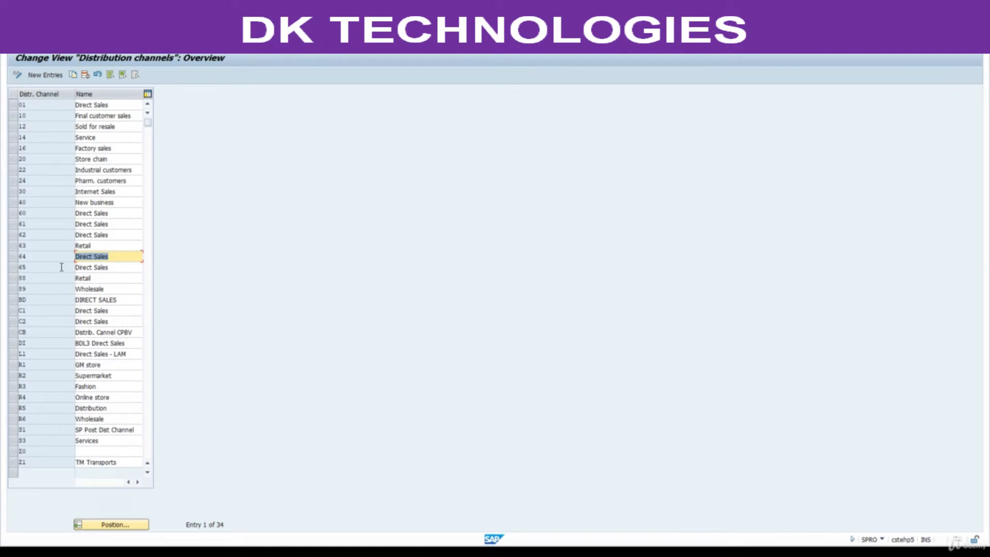
left_click(98, 277)
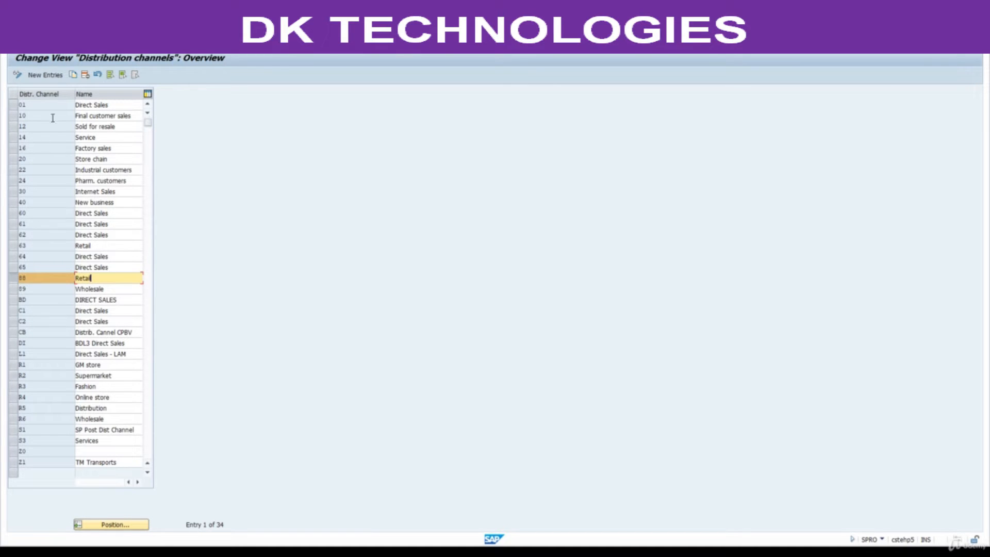
left_click(45, 75)
type("z8")
key("Tab")
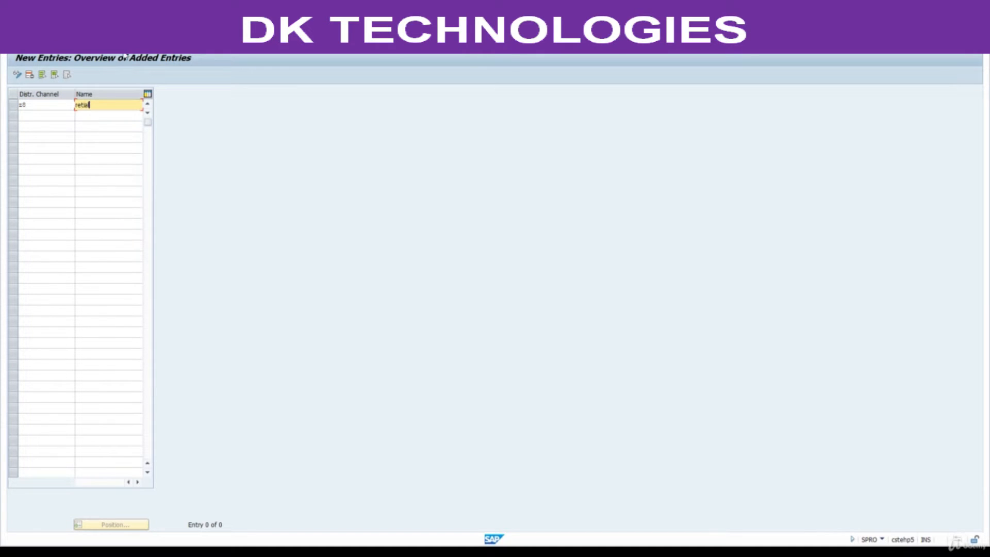
left_click(126, 46)
key("Return")
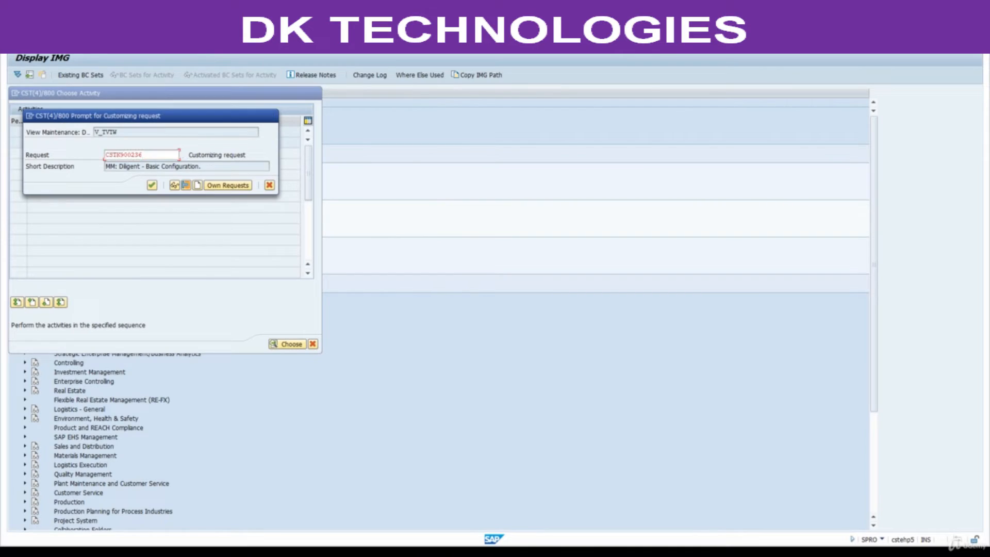
key("F3")
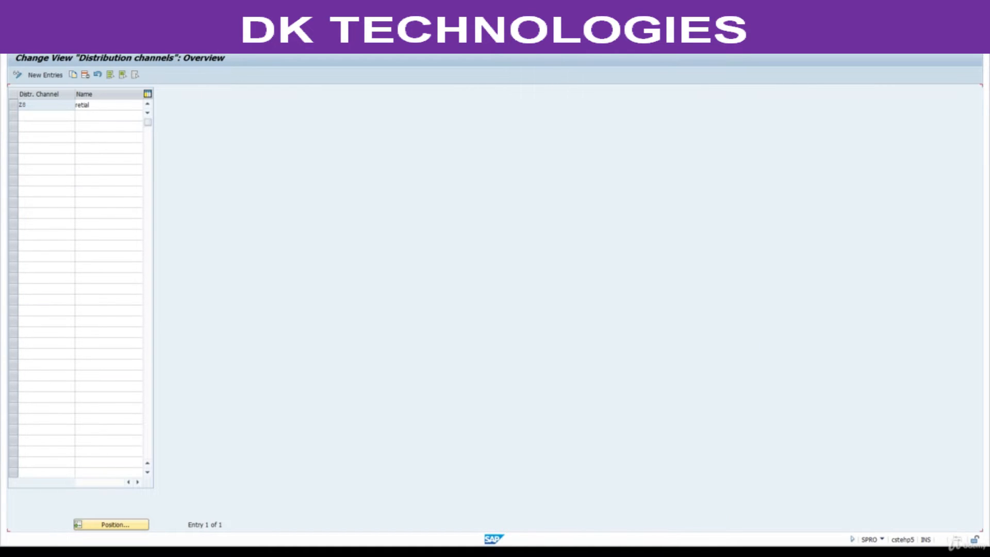
Select the existing distribution channel 88, switch to Excel and record "distribution channel" in C7 with the value 88 in D7.
left_click(37, 277)
left_click_drag(33, 279, 17, 278)
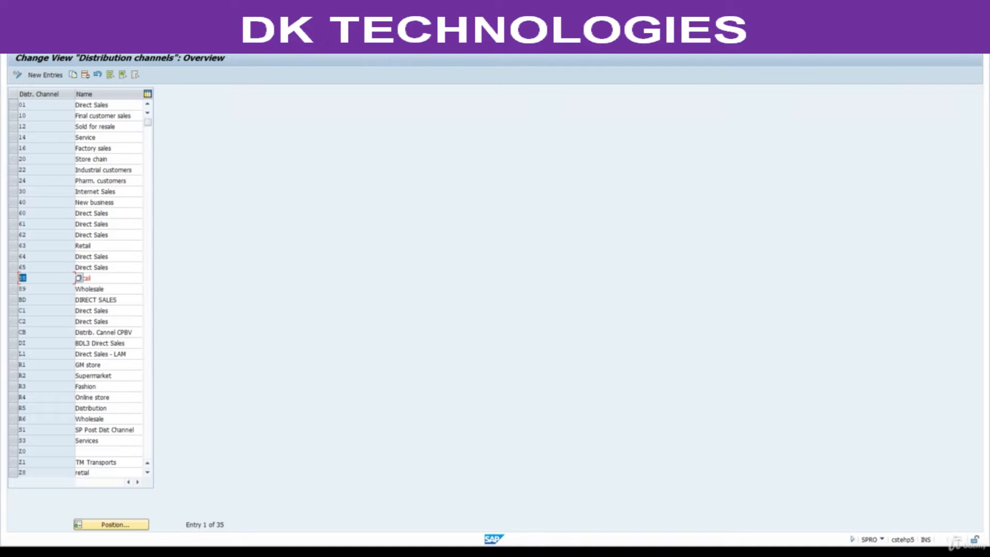
left_click(492, 552)
type("dis")
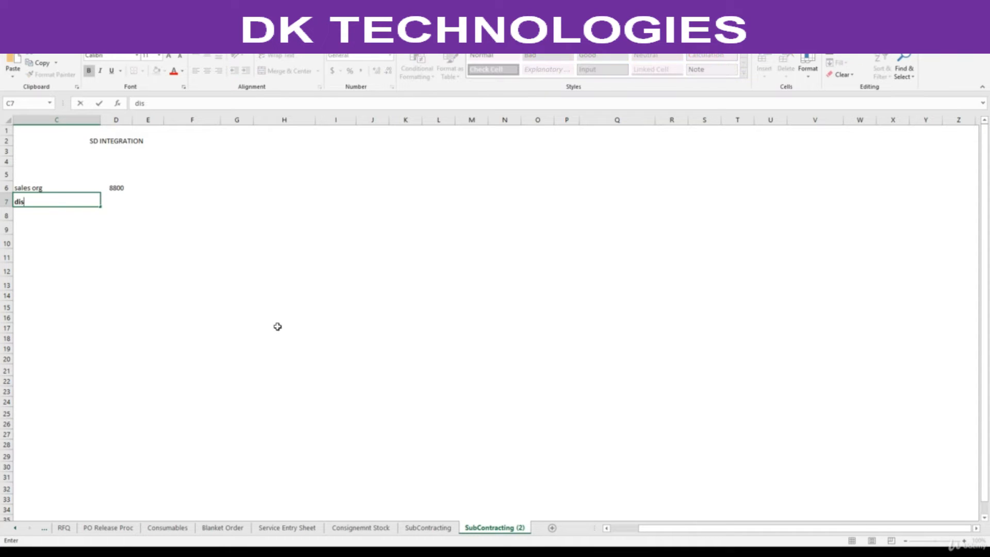
type("tribution channel")
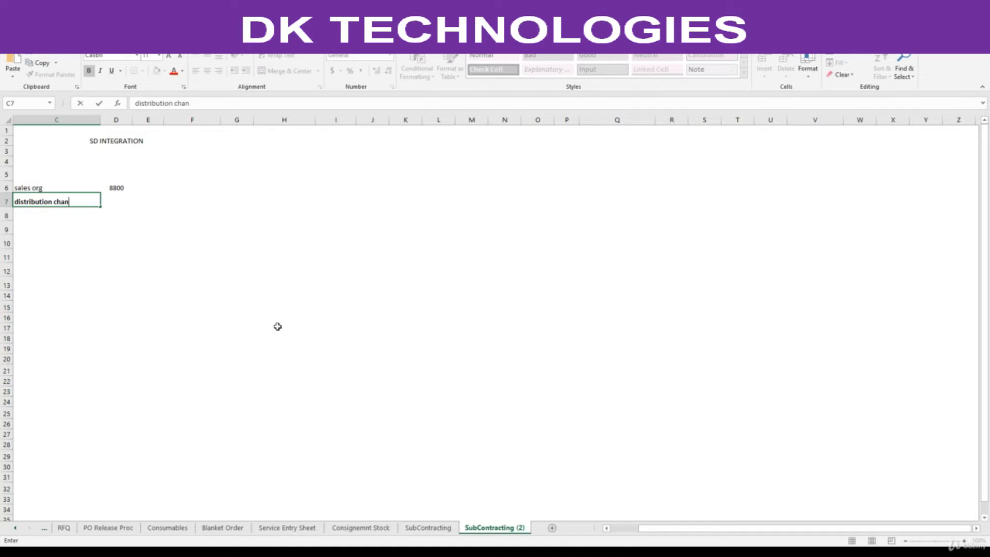
key("Tab")
type("10")
key("Return")
Switch to SAP and close the distribution channel definition, and read the Create Division section and its path in the PDF guide.
key("alt+Tab")
key("F3")
left_click(315, 93)
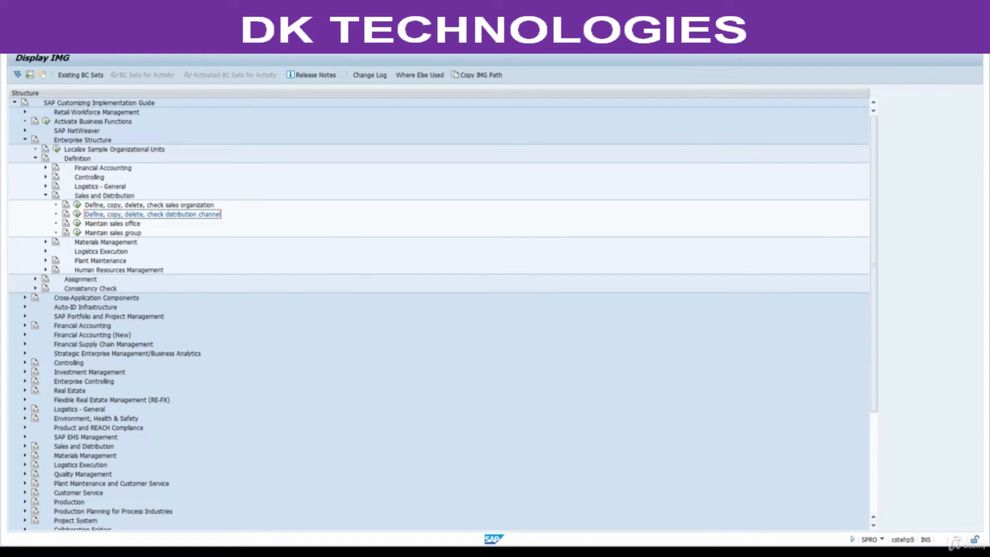
key("alt+Tab")
scroll(459, 433, "down", 5)
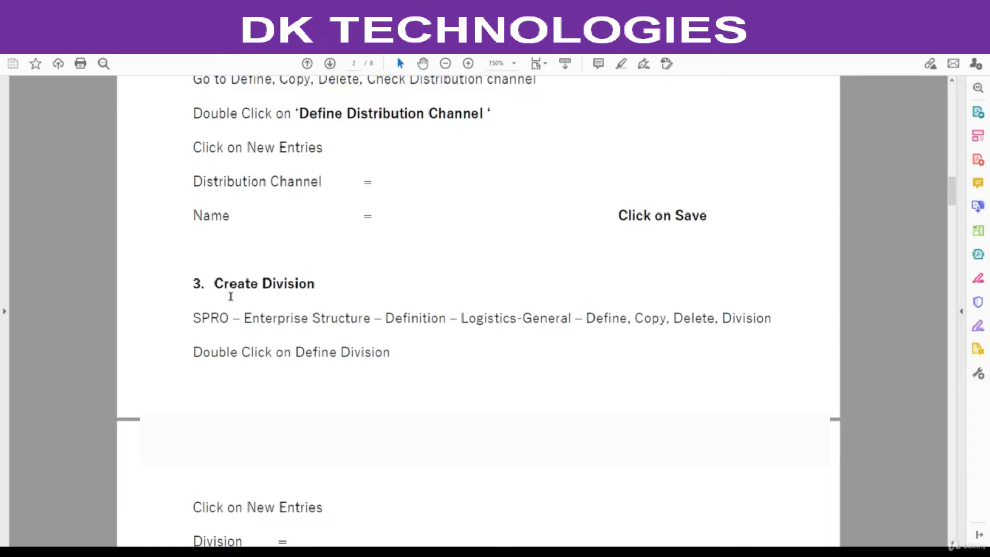
left_click_drag(216, 285, 340, 292)
left_click(342, 292)
left_click_drag(460, 324, 560, 328)
Switch to SAP, open Define Division under the Logistics - General definitions, and select the existing division 88.
key("alt+Tab")
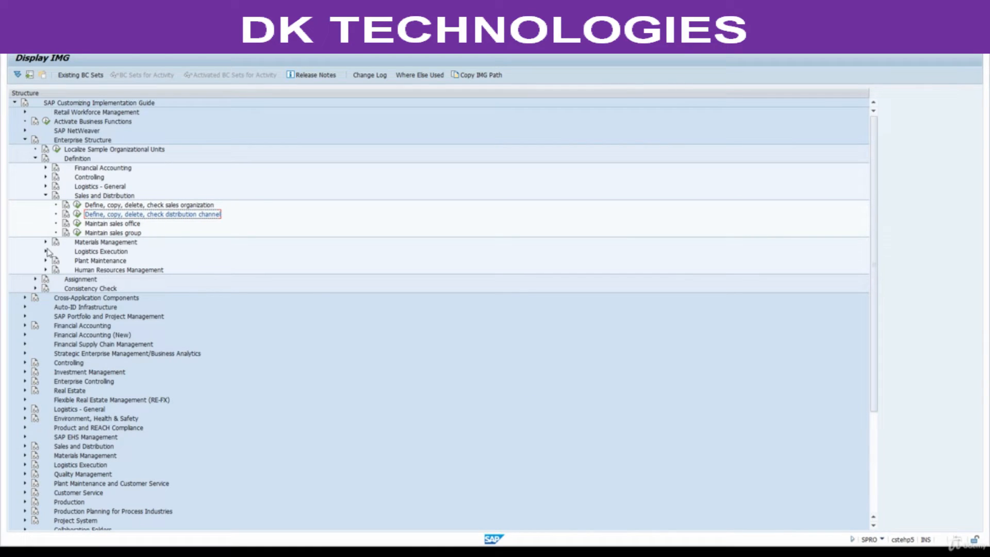
left_click(45, 186)
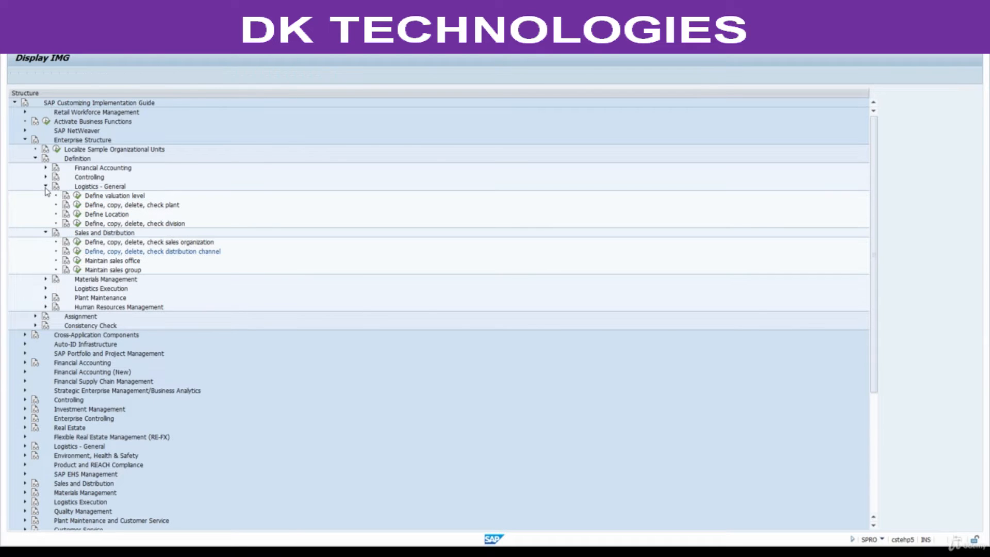
left_click(76, 223)
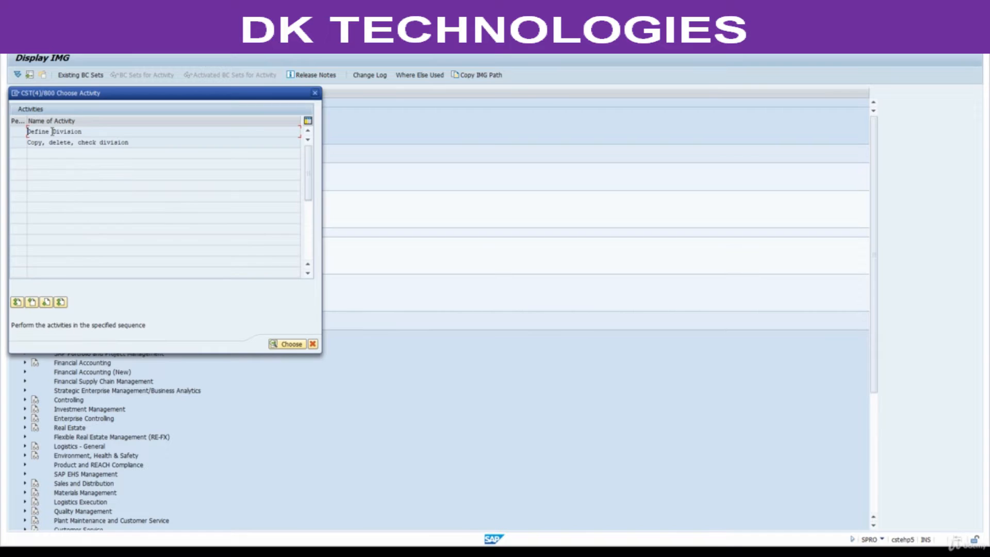
double_click(52, 132)
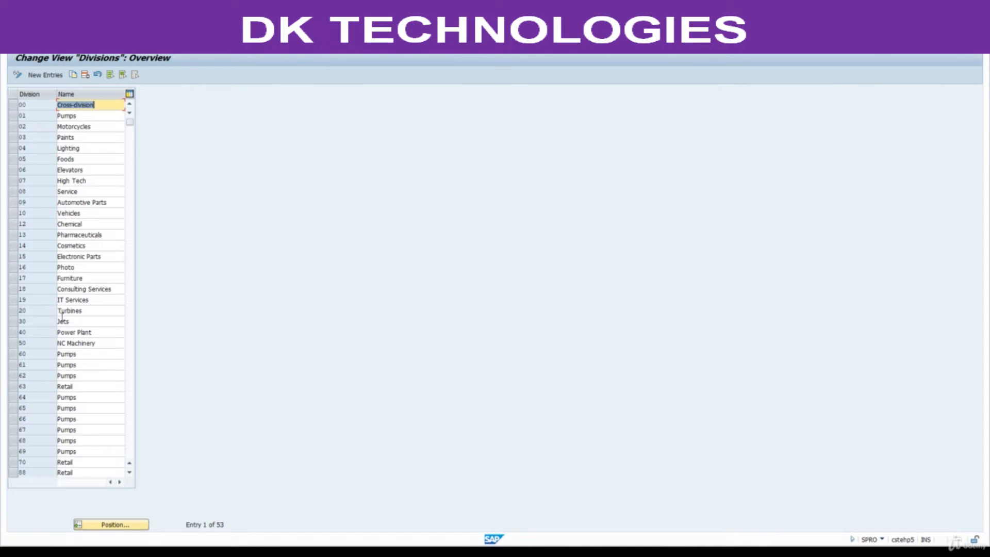
scroll(46, 372, "down", 5)
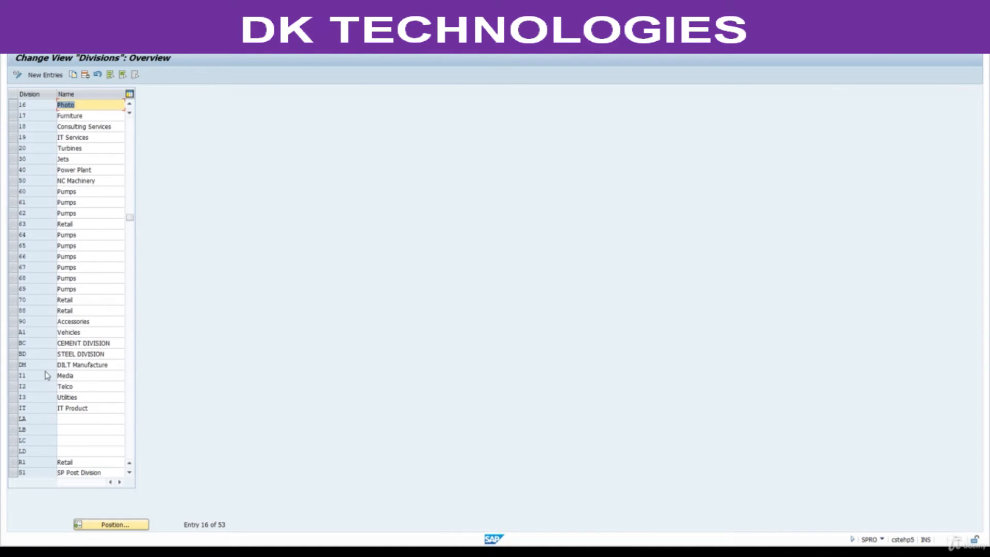
left_click(21, 311)
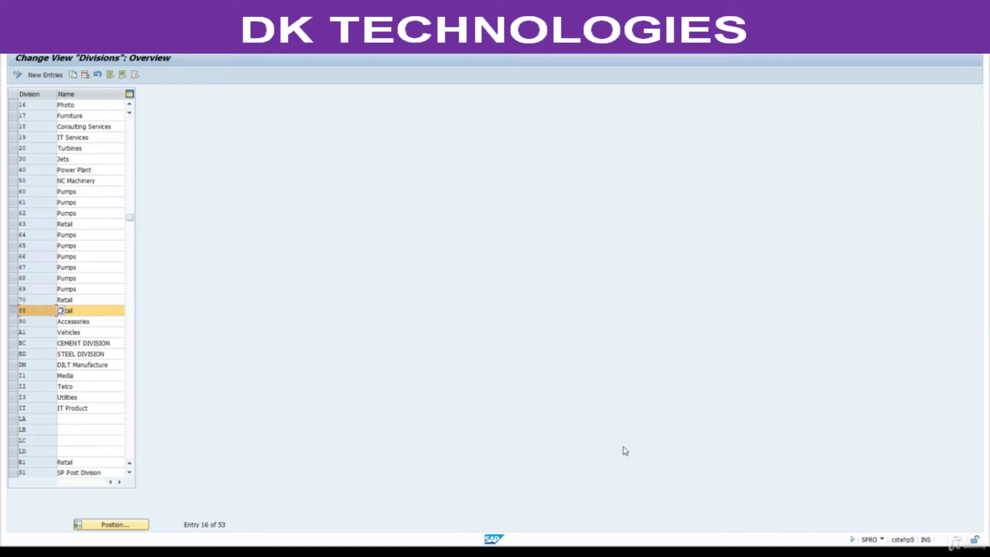
Switch to Excel and record "division" in C8 with the value 88 in D8.
key("alt+Tab")
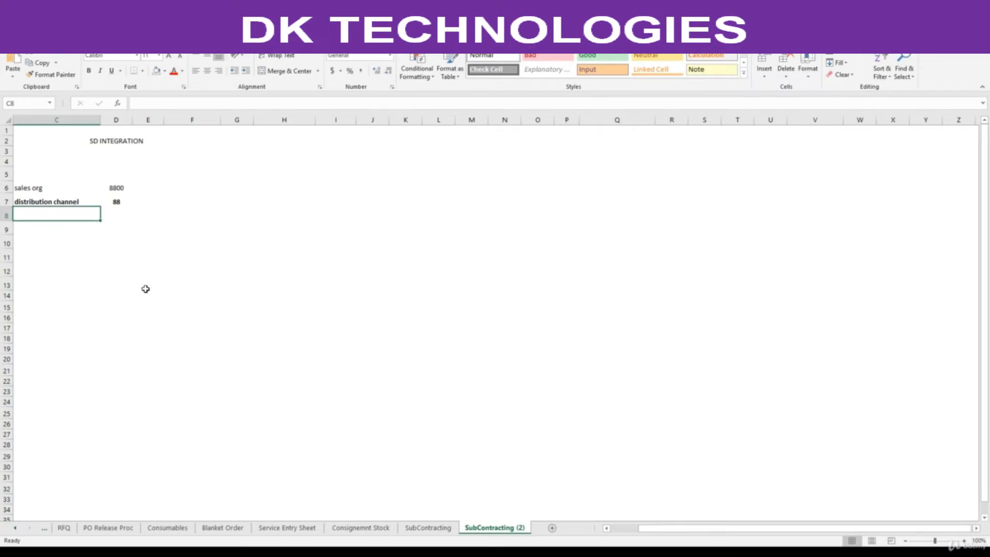
type("division")
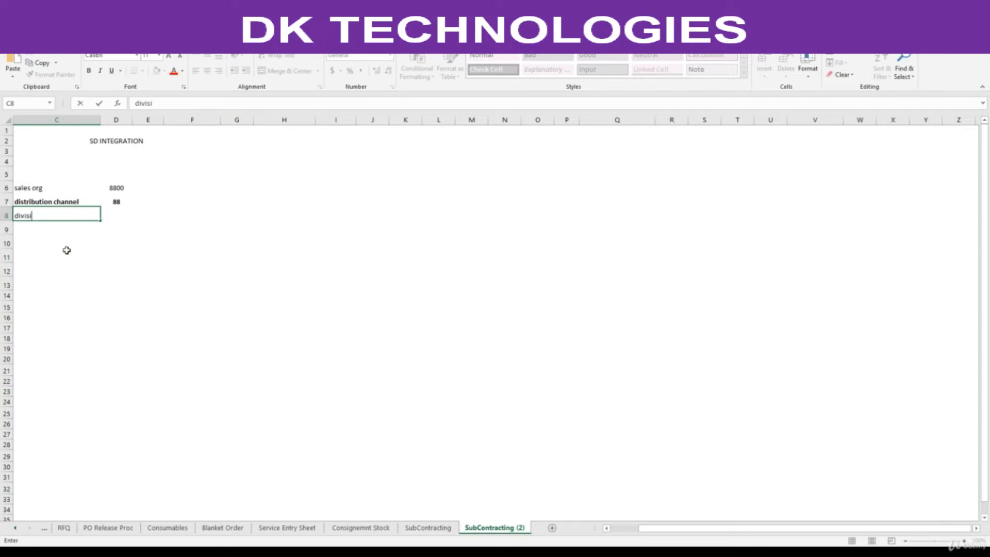
key("Tab")
type("88")
key("Return")
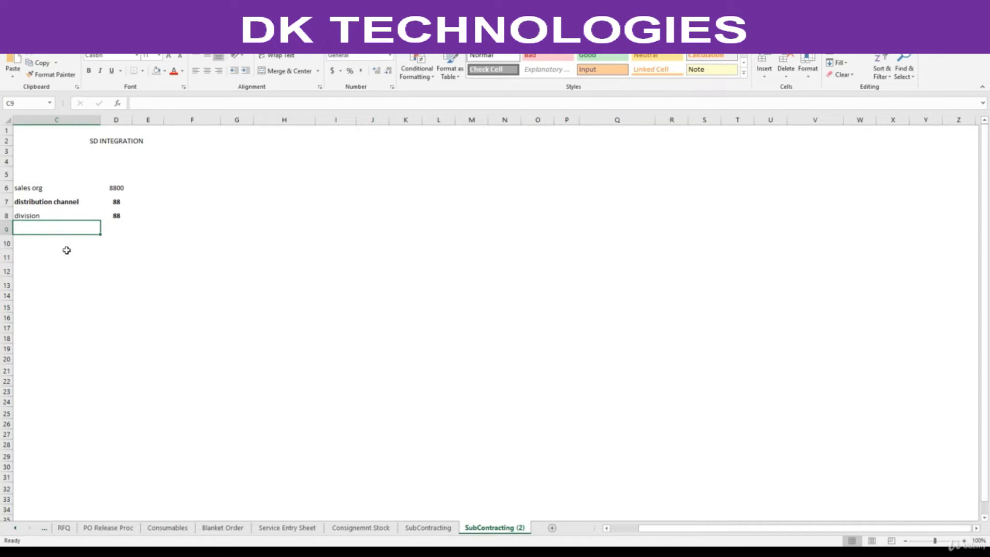
key("alt+Tab")
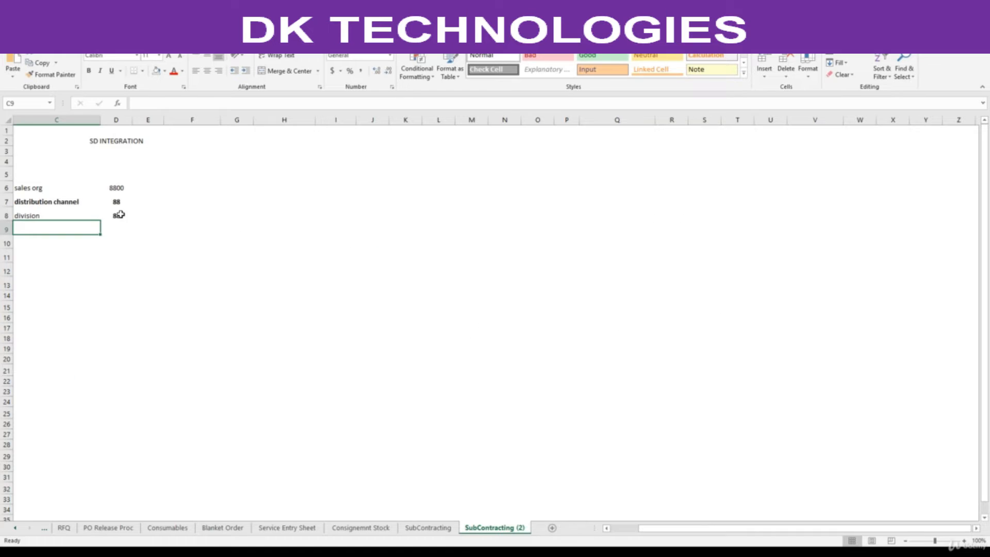
left_click(119, 215)
Switch to SAP and close the division definition, and read the guide's section on assigning the sales organization to a company code (OVX3).
key("alt+Tab")
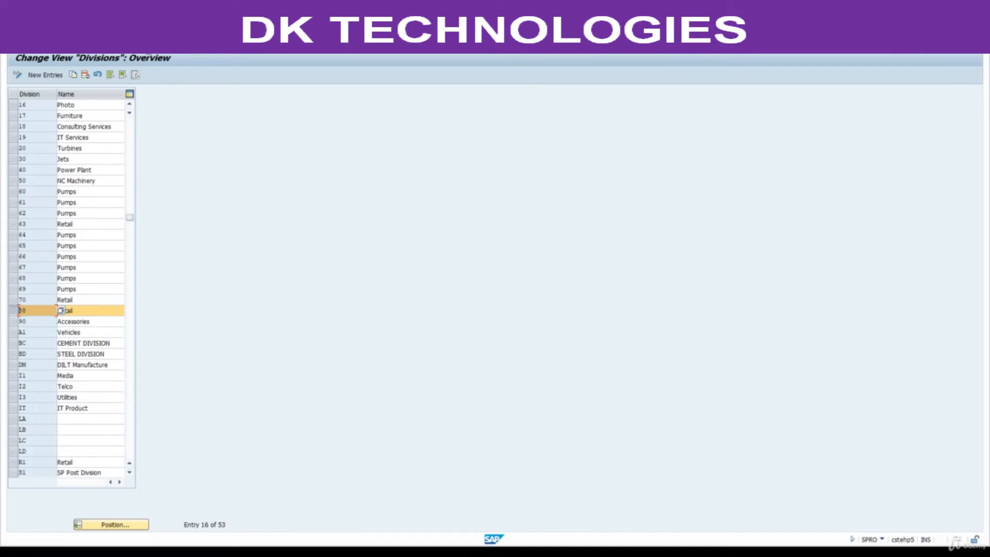
left_click(144, 45)
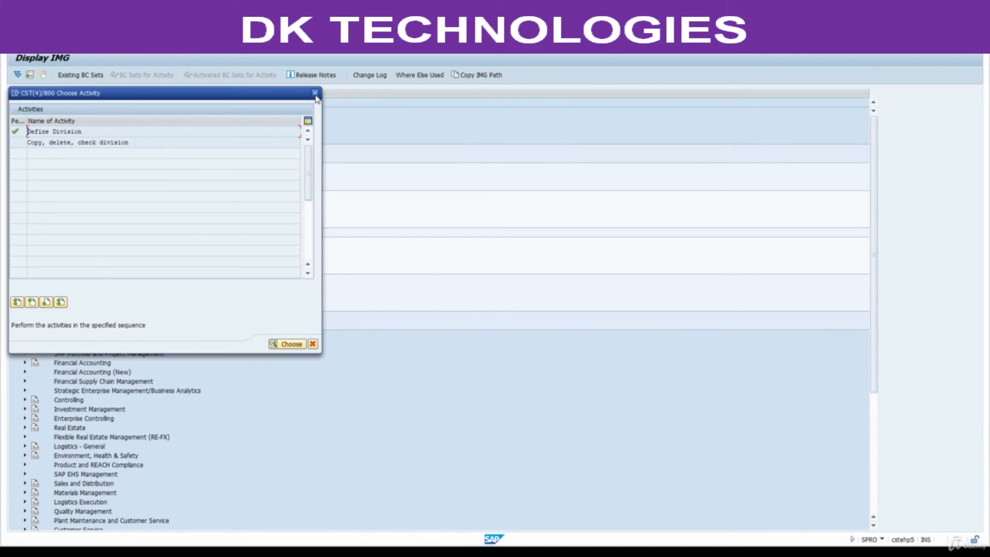
left_click(314, 94)
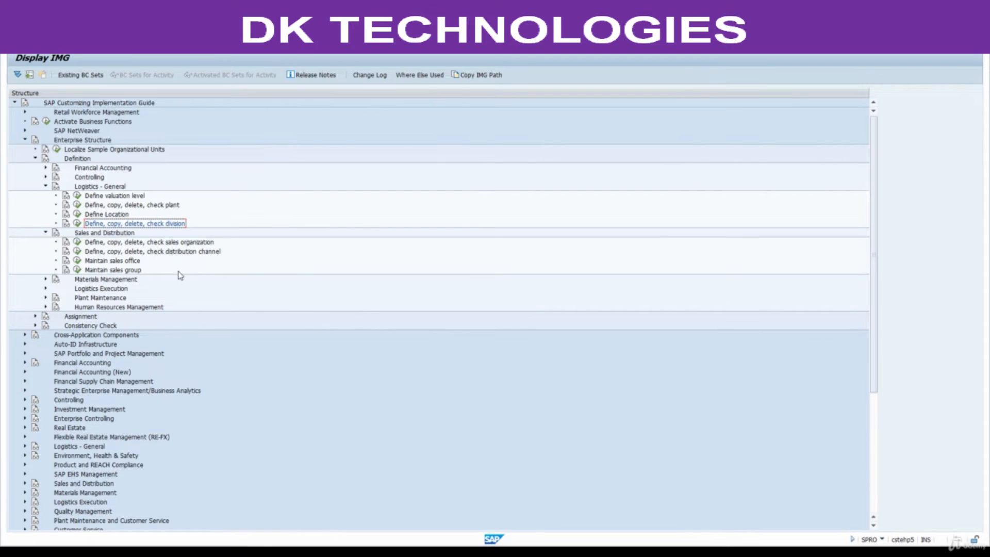
left_click(579, 552)
scroll(478, 311, "down", 3)
scroll(422, 366, "down", 3)
left_click_drag(215, 249, 394, 243)
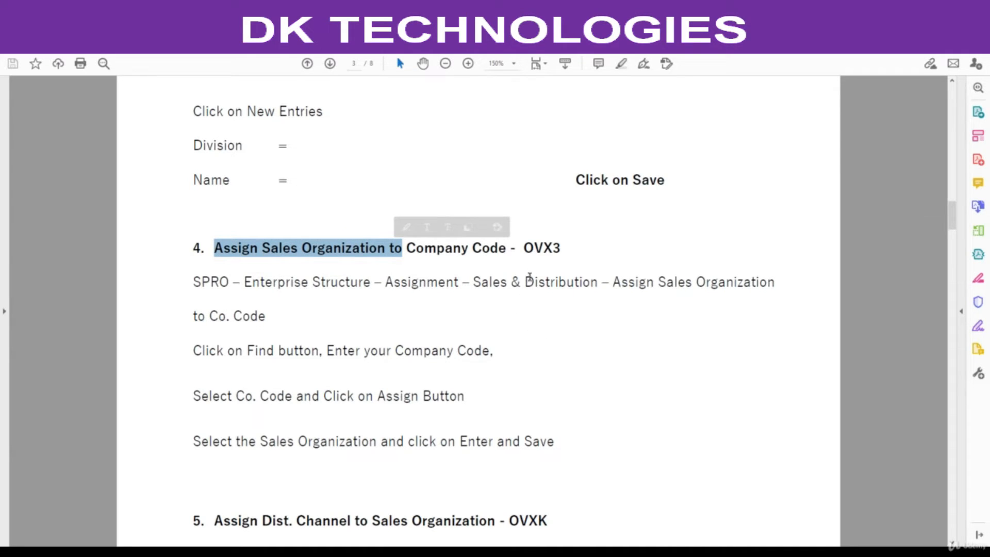
left_click_drag(523, 248, 572, 247)
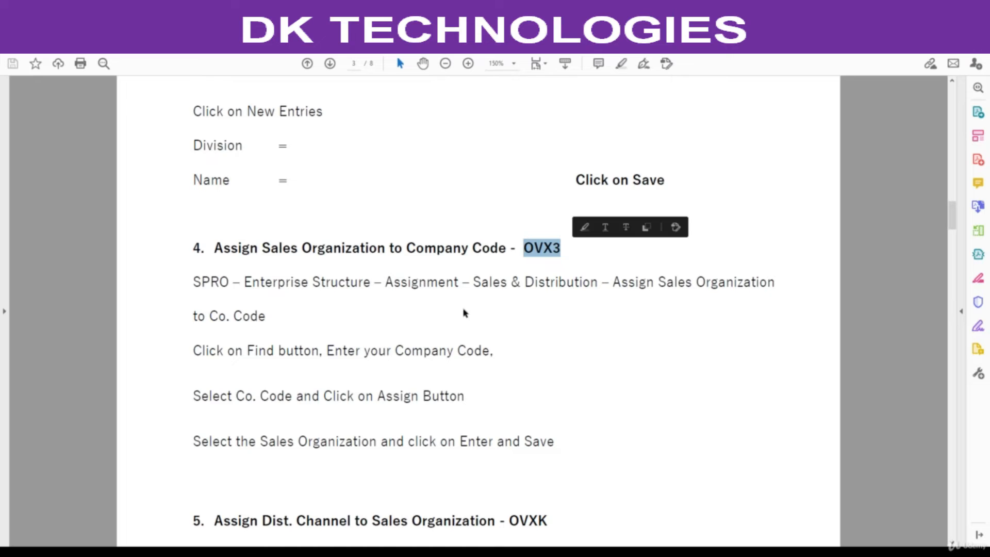
Switch to SAP and open the assignment of sales organization to company code under the Sales and Distribution assignments.
key("alt+Tab")
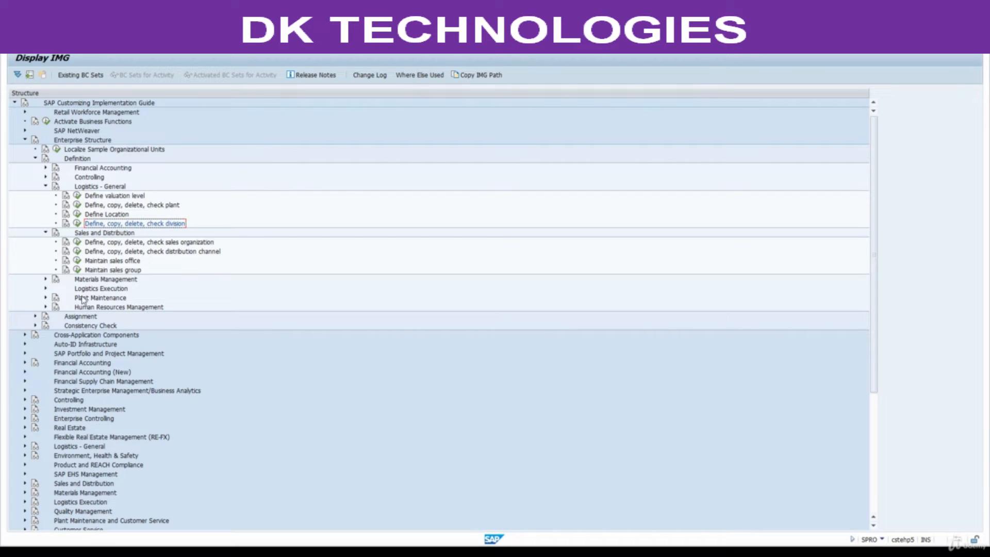
left_click(36, 317)
left_click(46, 353)
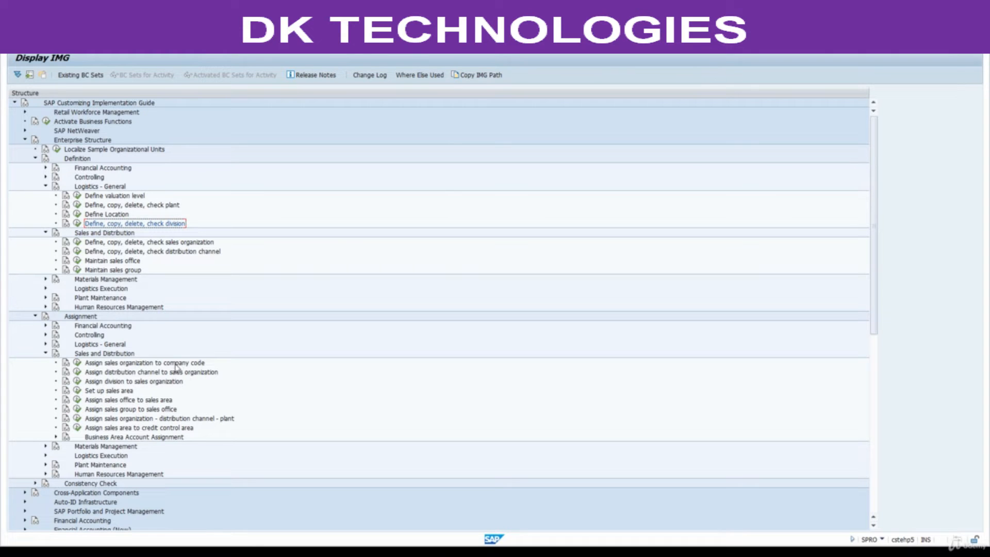
left_click(77, 363)
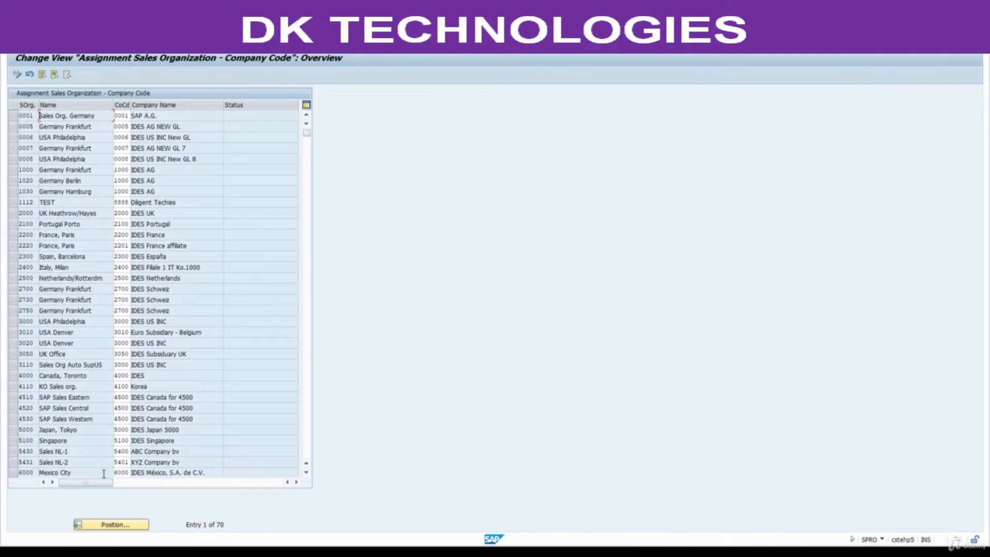
Locate sales organization 8800, assign it to company code 8800, save with the customizing request, and return to the implementation guide.
left_click(106, 525)
type("88")
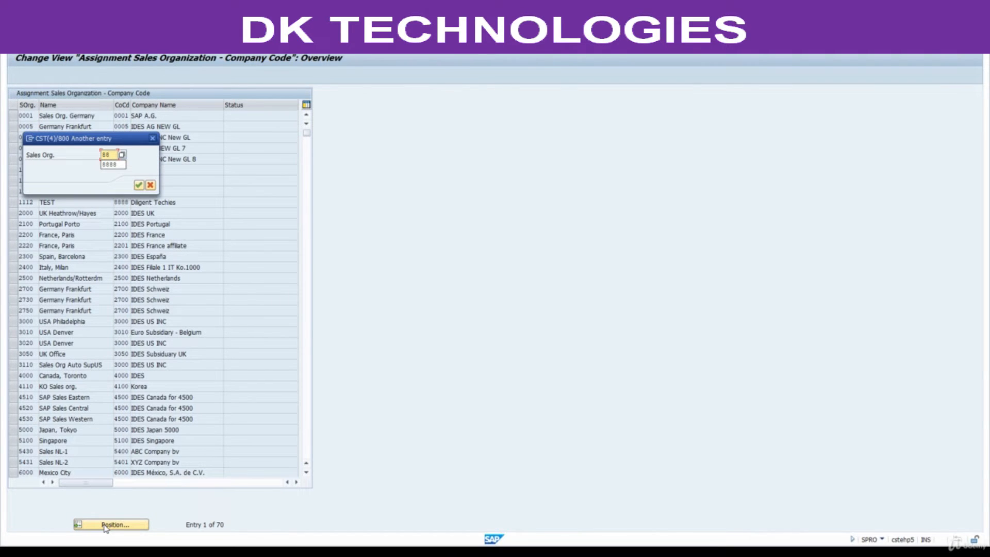
type("00")
key("Return")
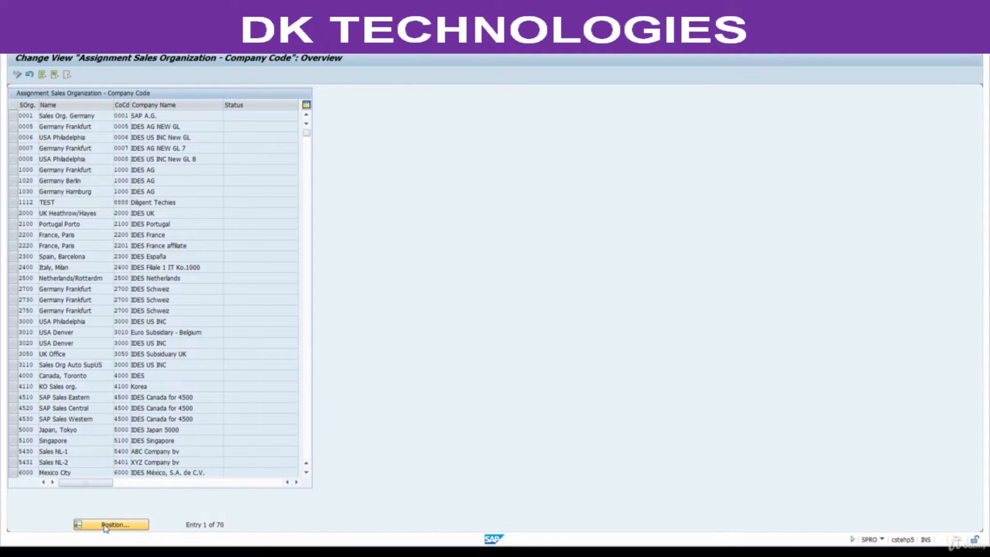
left_click(124, 116)
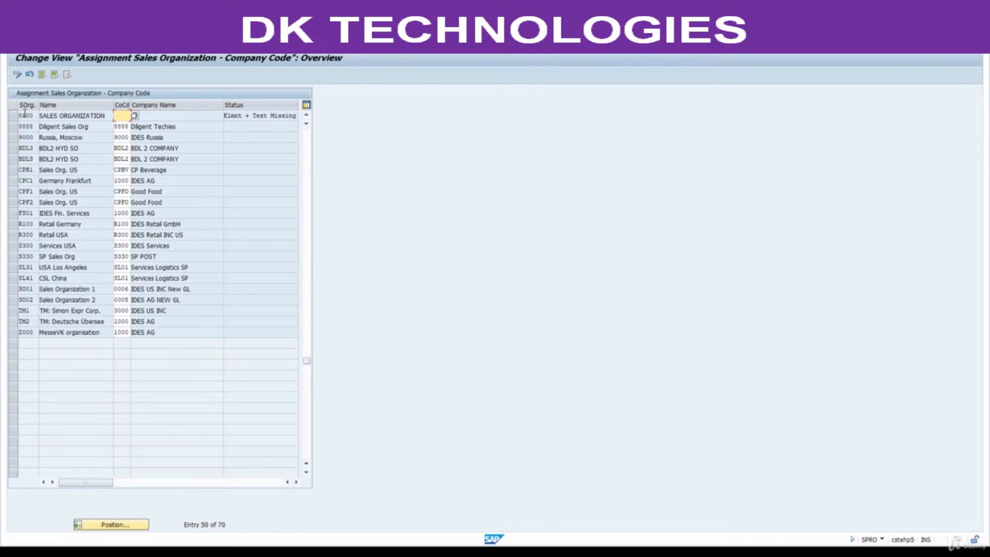
type("8800")
key("Return")
key("Tab")
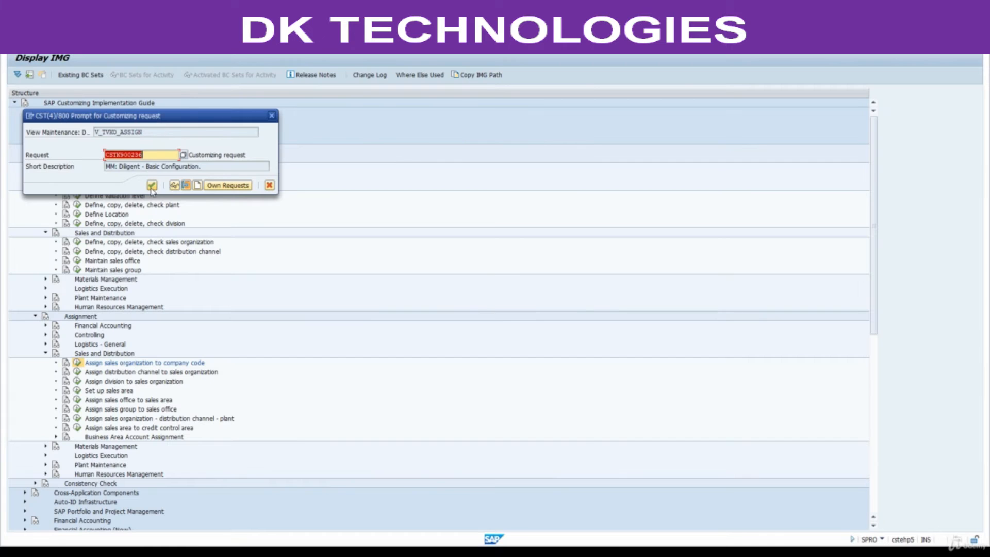
left_click(152, 187)
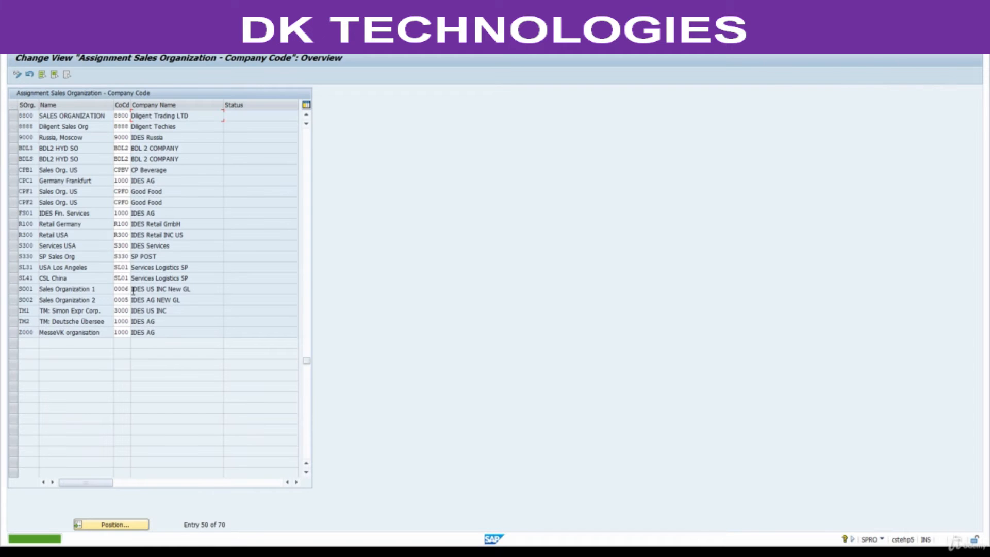
key("F3")
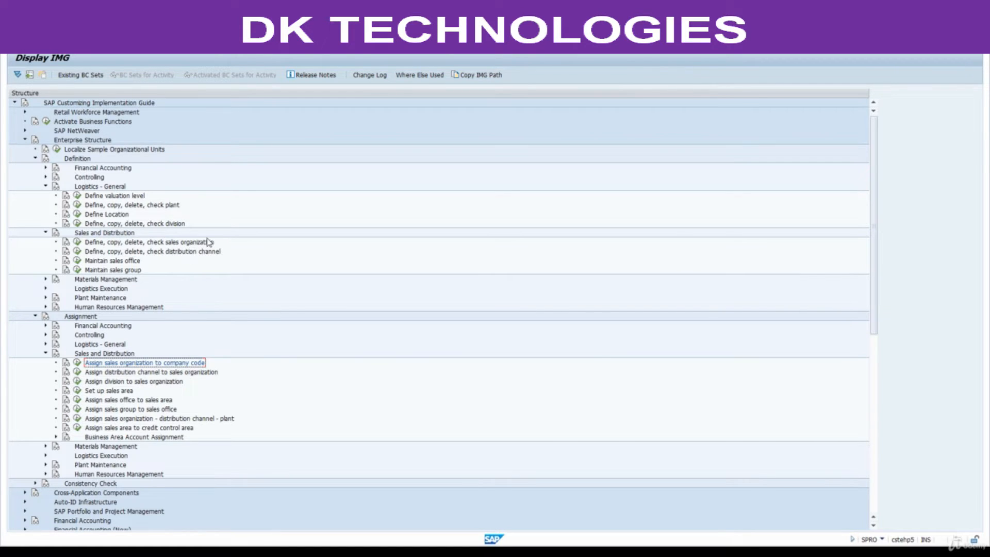
Open the distribution channel to sales organization assignment, add sales organization 8800 with channel 88, and save with the customizing request.
scroll(162, 335, "down", 4)
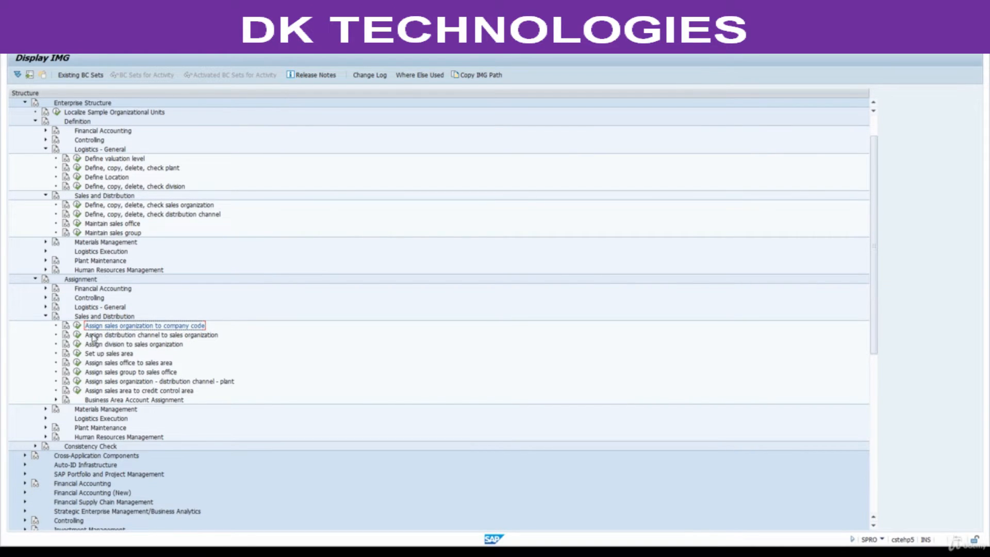
left_click(77, 335)
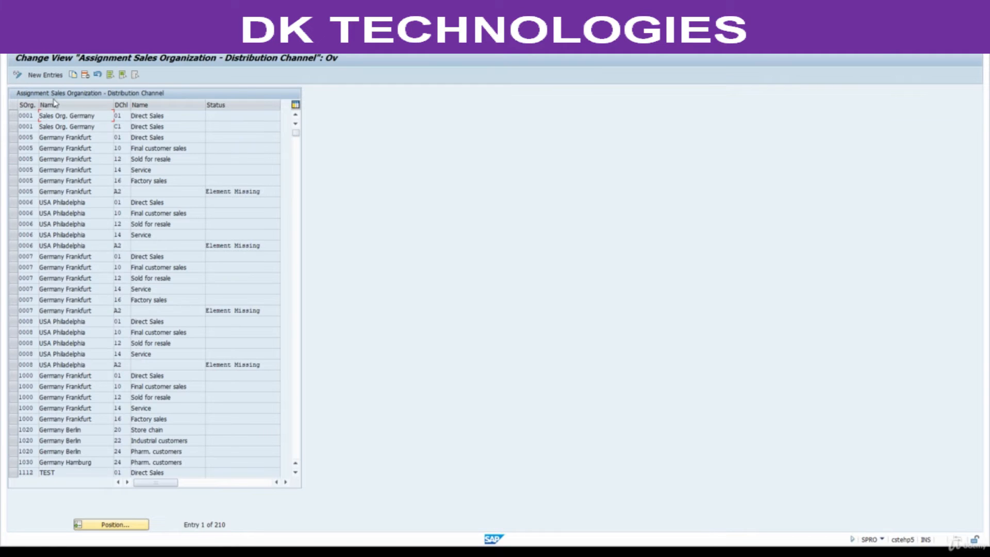
left_click(46, 75)
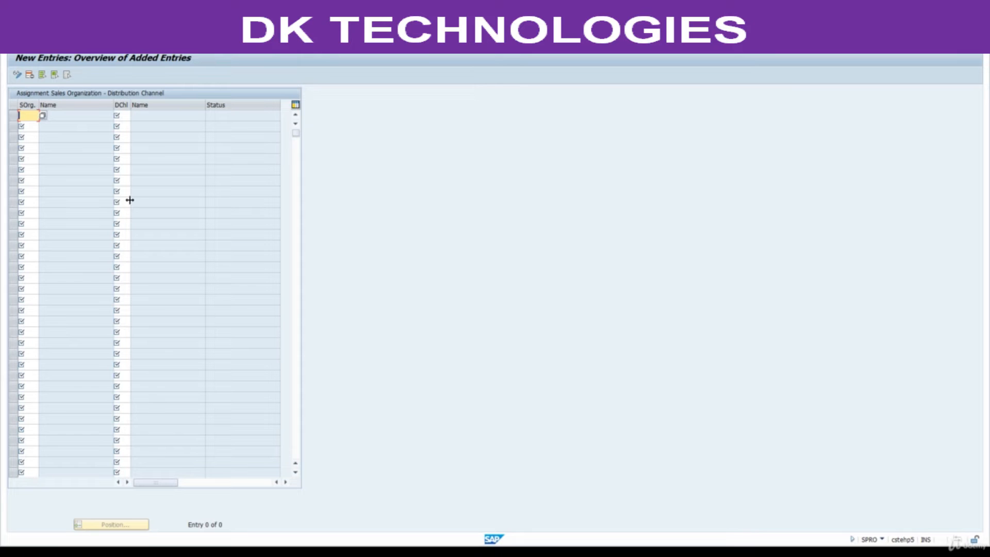
key("Tab")
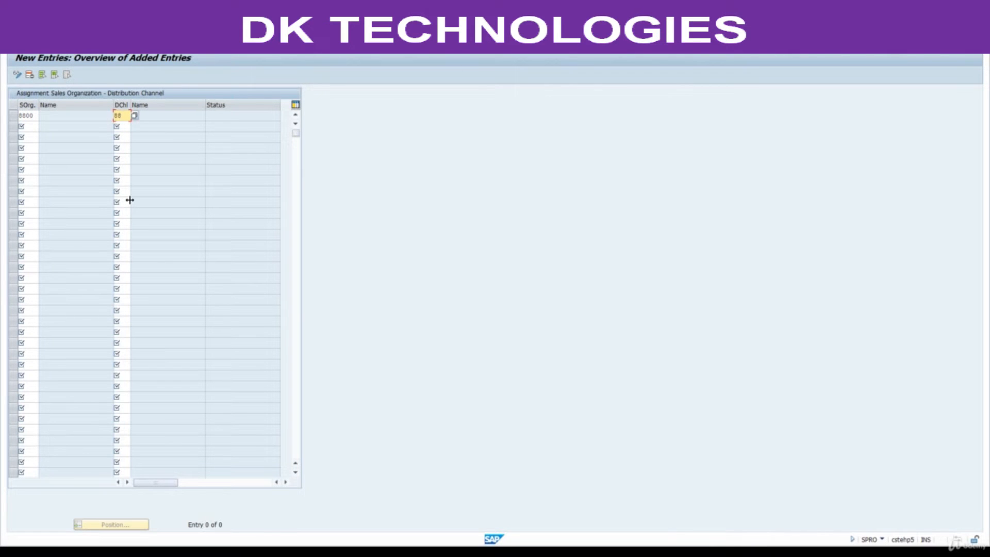
key("Return")
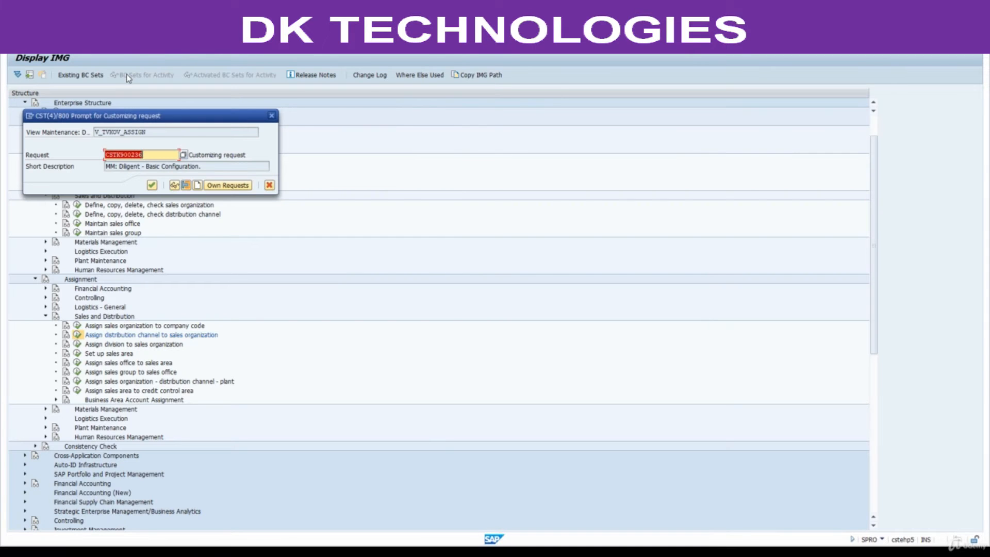
key("Return")
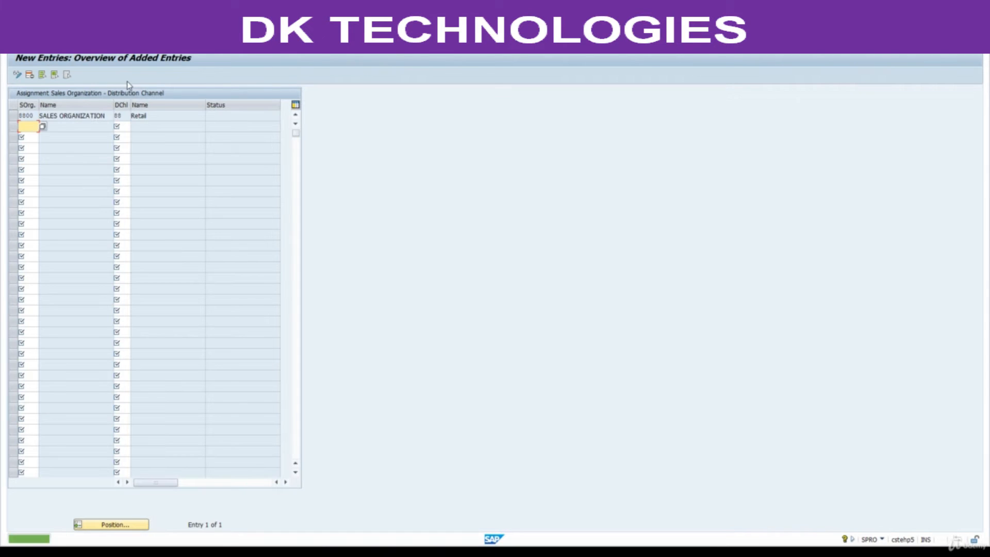
Return to the implementation guide and open the assignment of division to sales organization under Sales and Distribution.
left_click(137, 46)
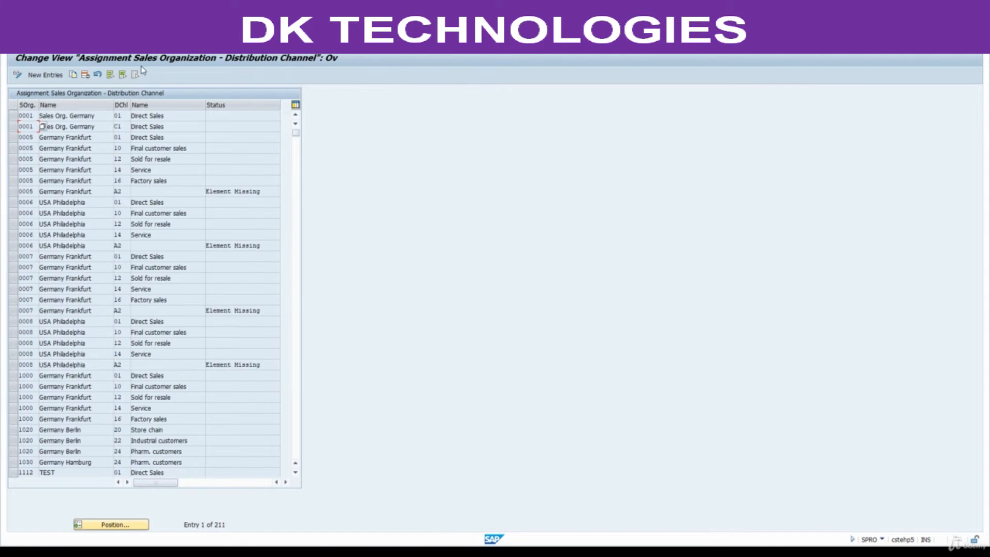
left_click(147, 47)
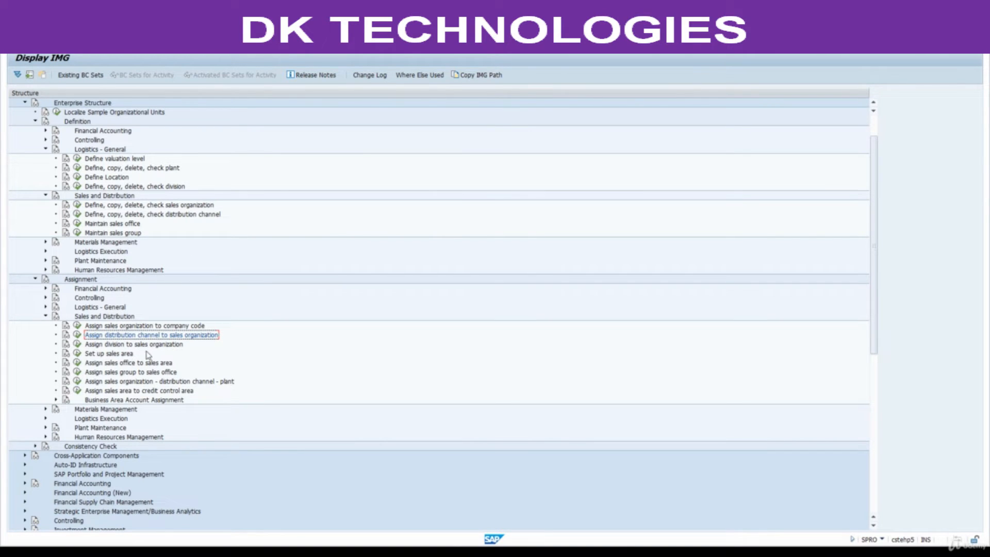
left_click(78, 344)
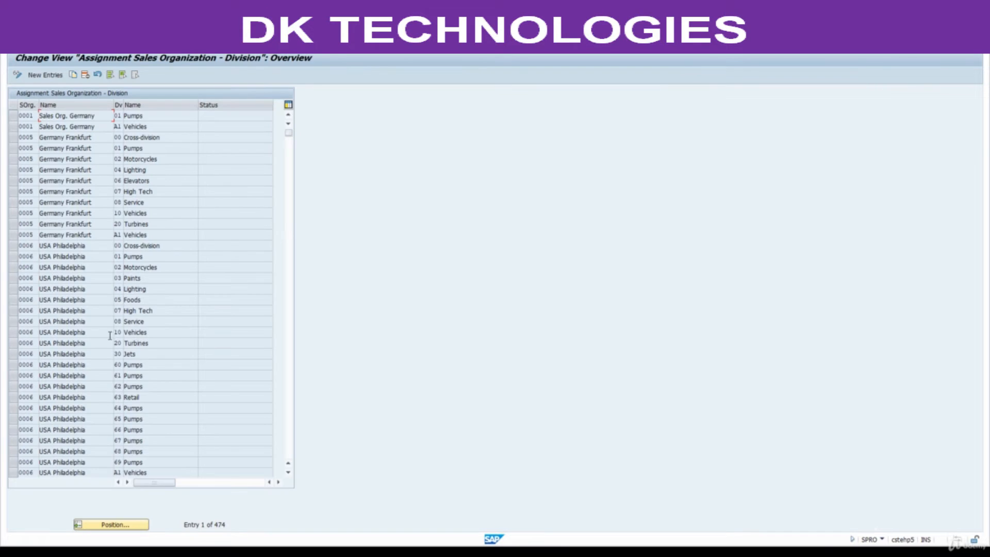
Add a new entry assigning division 88 to sales organization 8800 and save it with the customizing request.
left_click(47, 75)
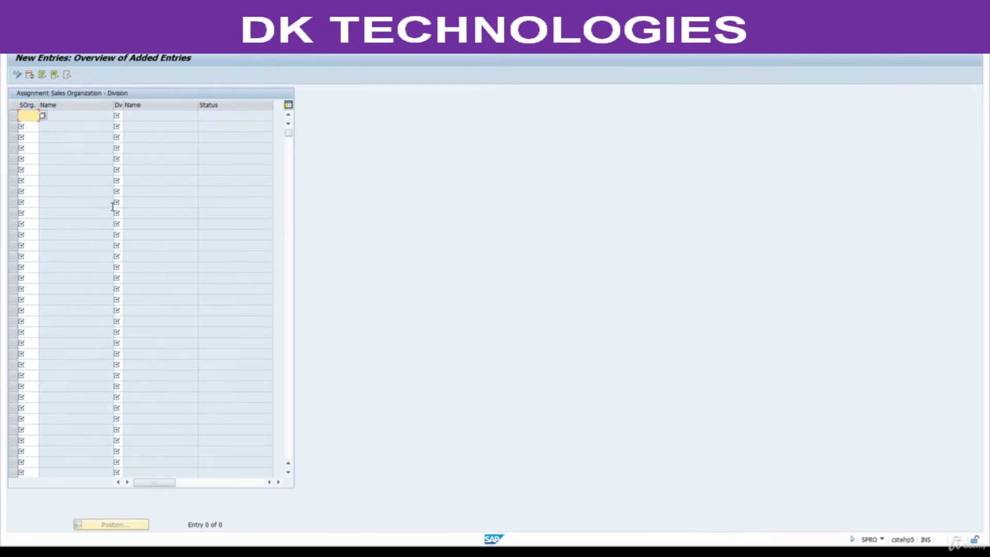
type("8800")
key("Tab")
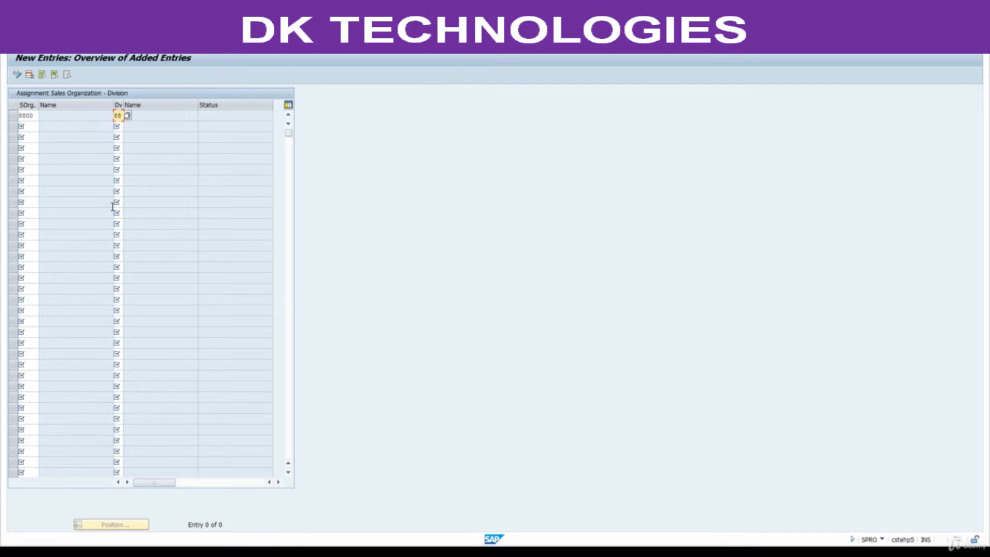
type("88")
key("Return")
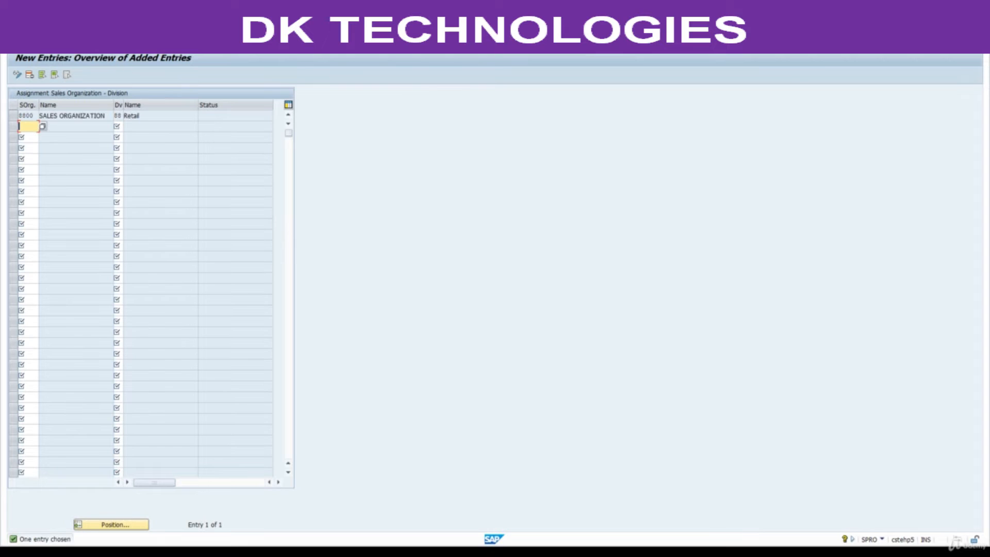
left_click(136, 47)
key("Return")
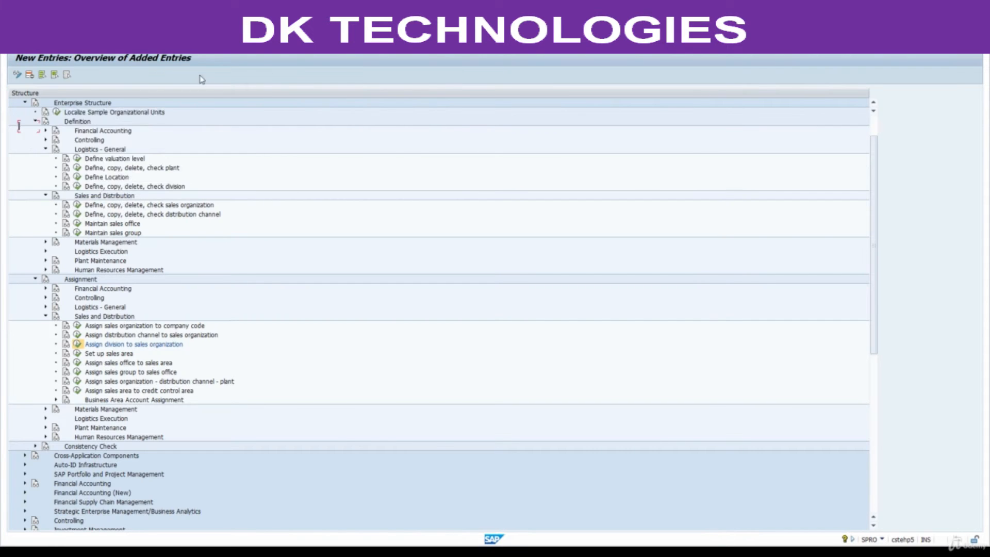
Switch to the PDF guide and read section 7 on setting up the sales area.
left_click(588, 551)
scroll(488, 446, "down", 1)
scroll(489, 446, "down", 6)
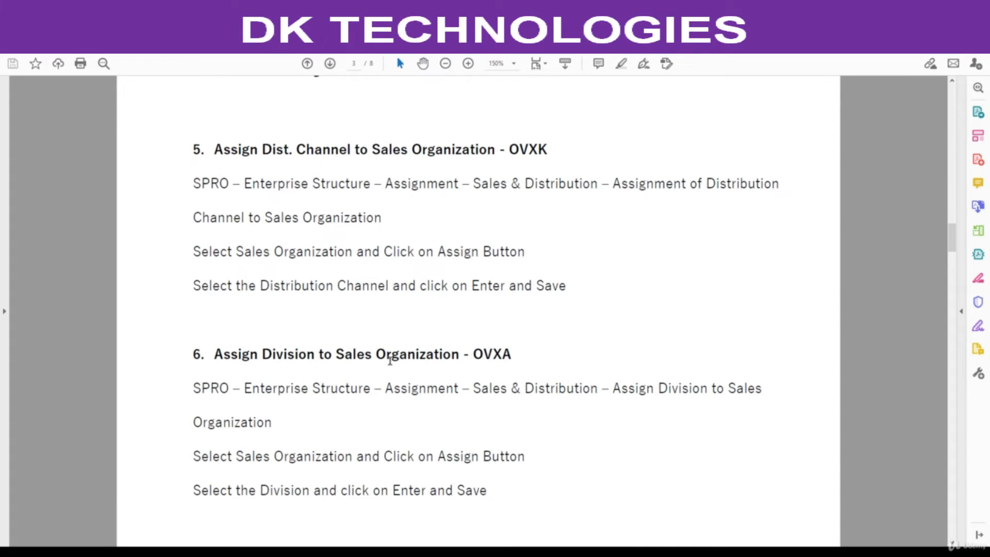
scroll(475, 364, "down", 9)
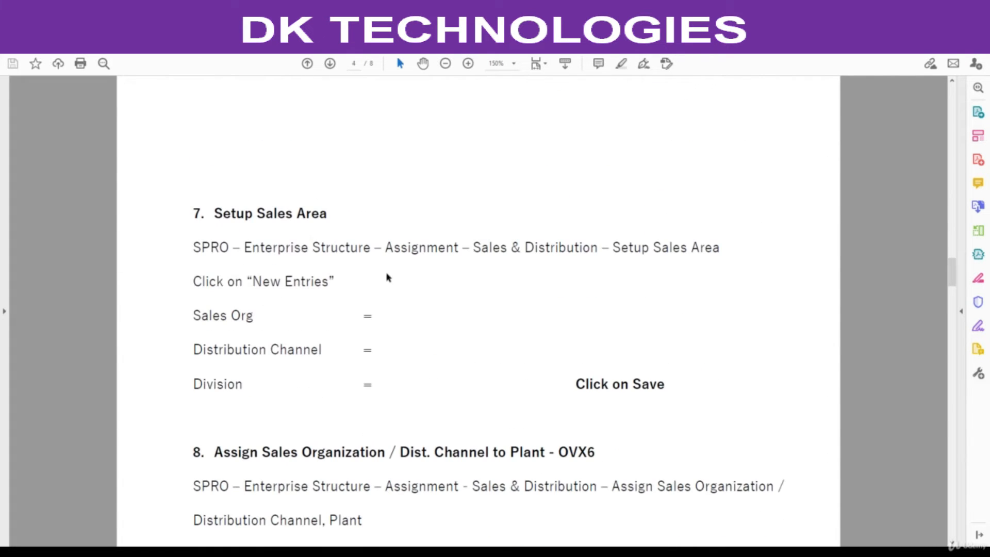
left_click_drag(214, 214, 332, 215)
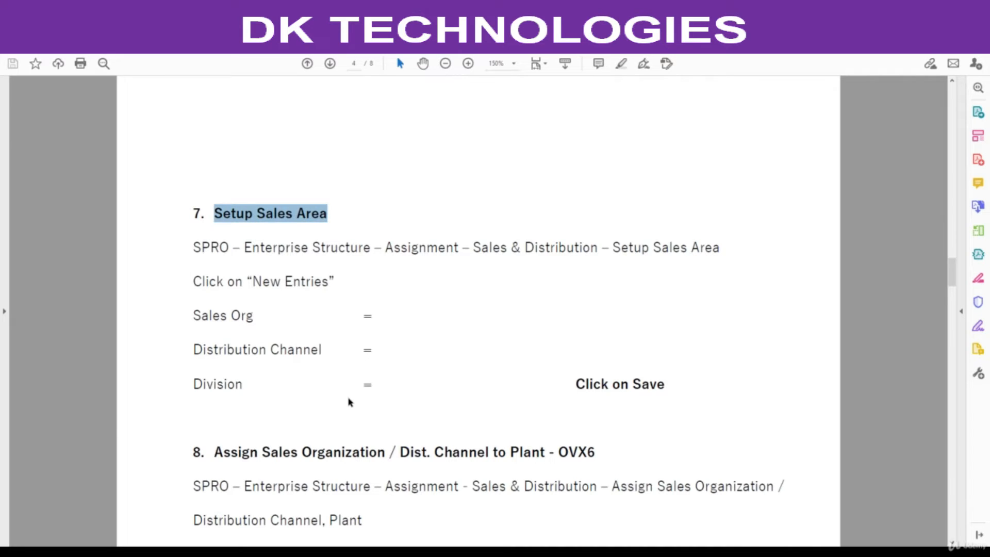
left_click(409, 215)
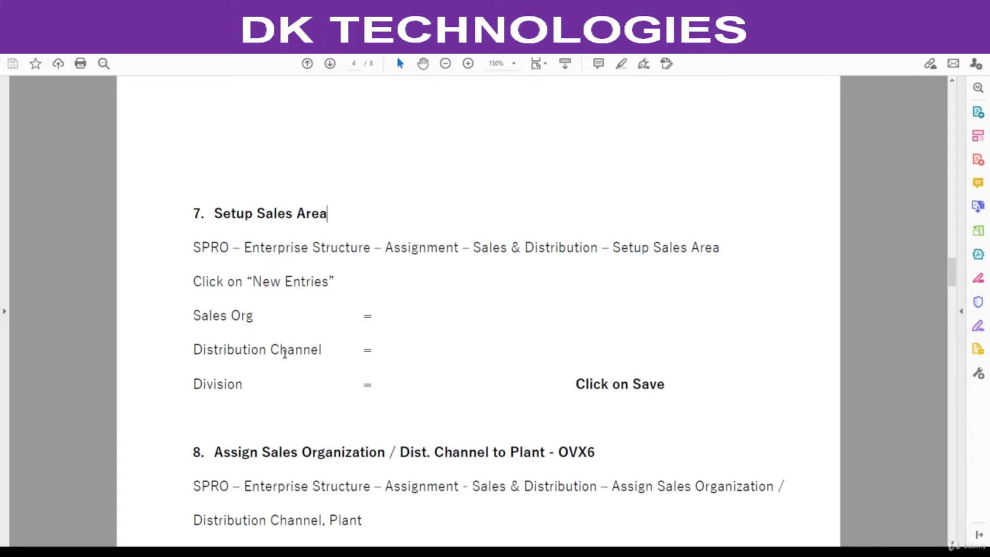
Switch to SAP, leave the division assignment, and open the sales area setup under the Sales and Distribution assignments.
key("alt+Tab")
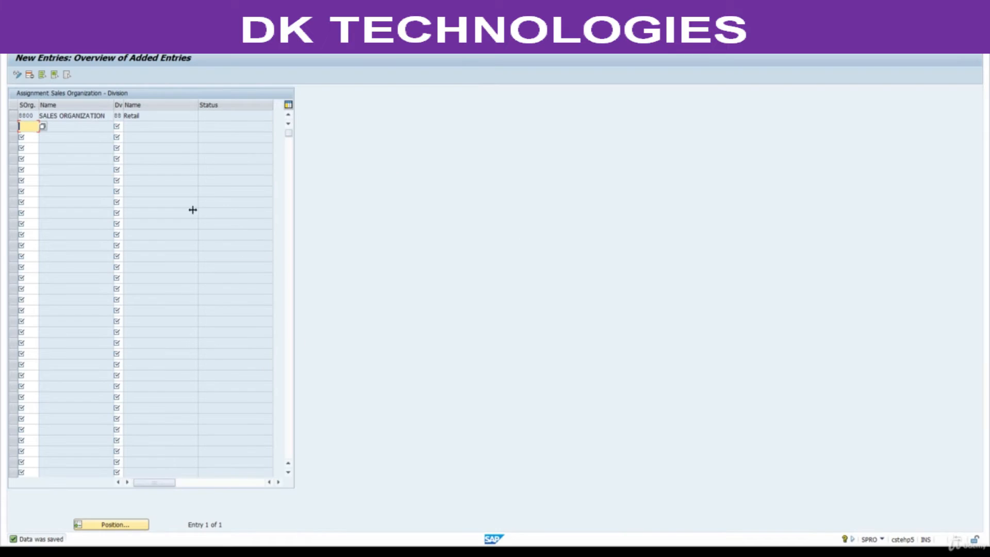
left_click(138, 44)
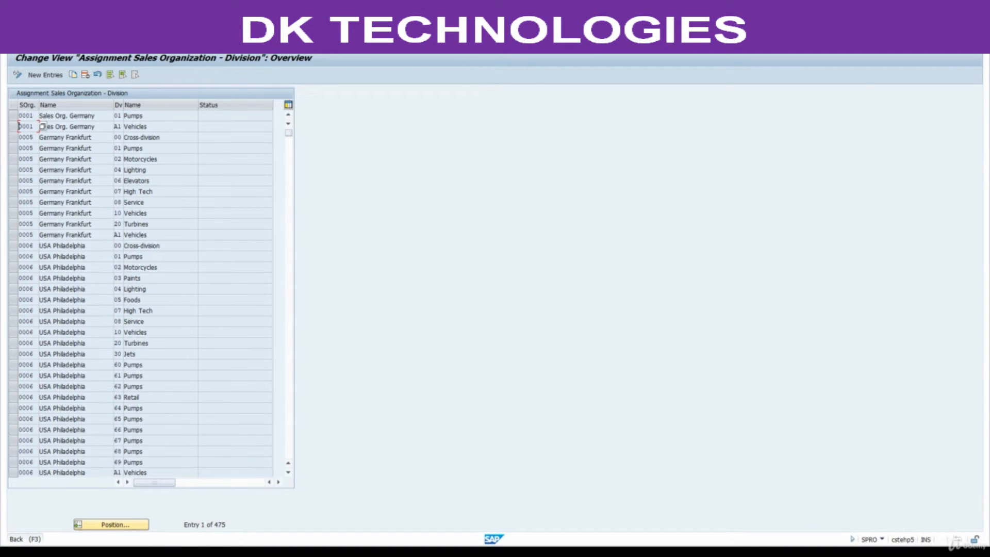
left_click(138, 43)
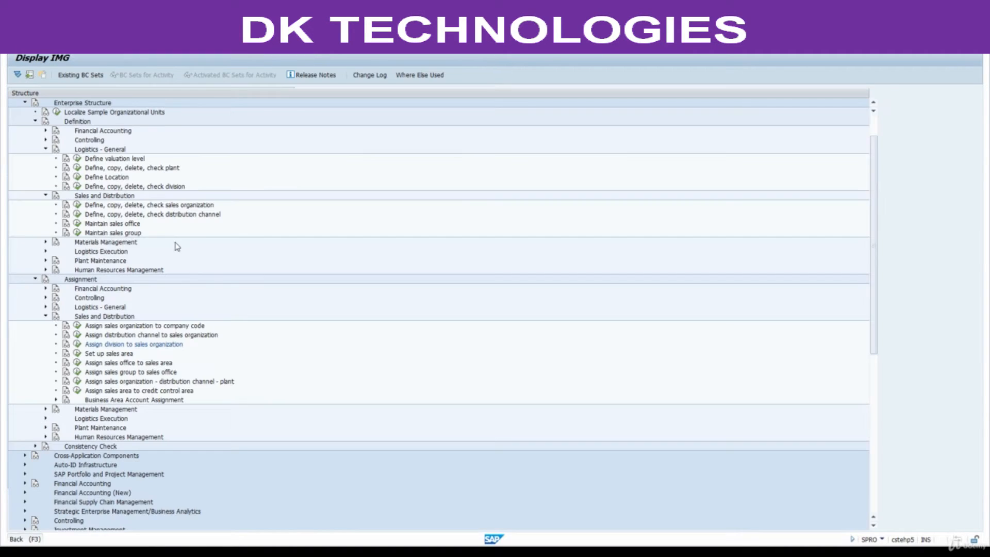
left_click(77, 354)
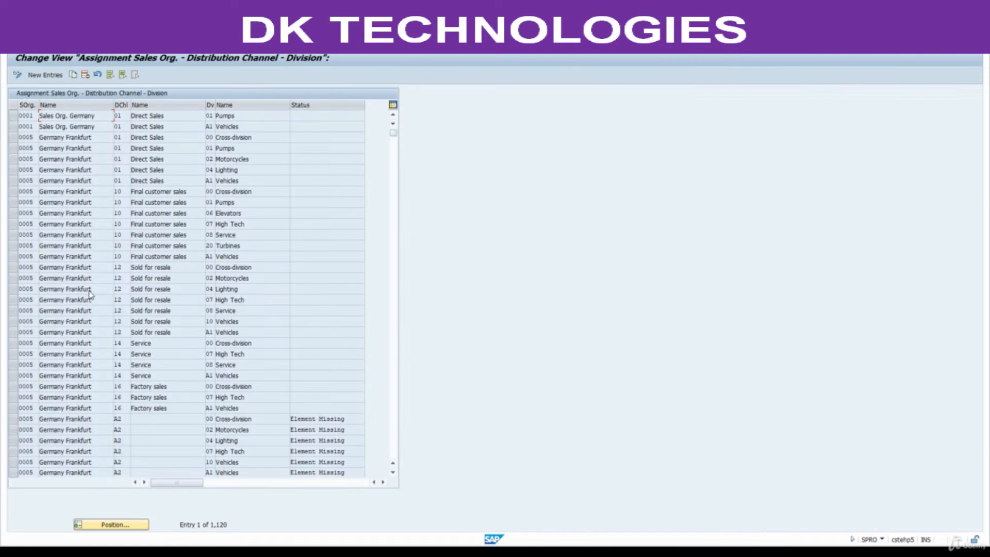
Add a sales area with sales organization 8800, distribution channel 88 and division 88, save it with the customizing request, and leave the new entries.
left_click(52, 75)
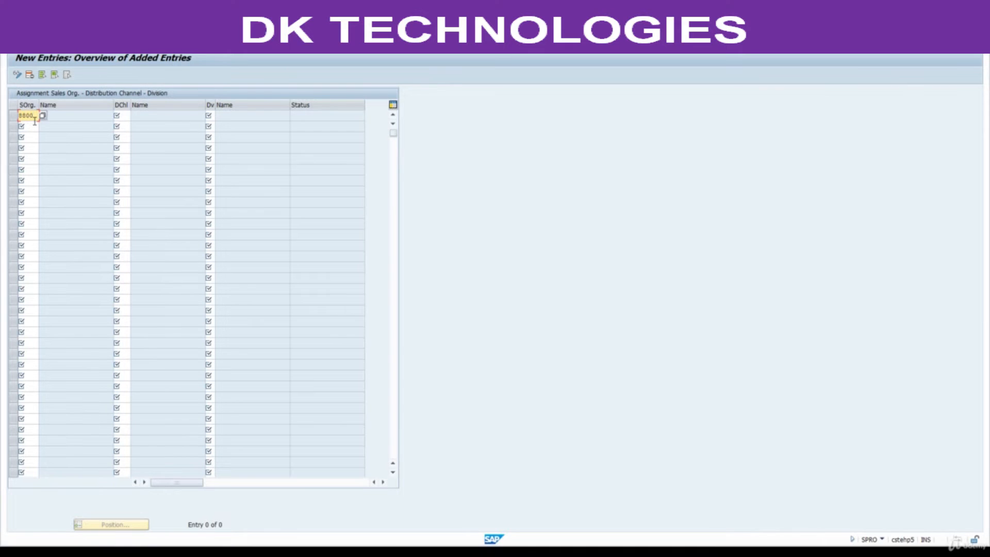
key("Tab")
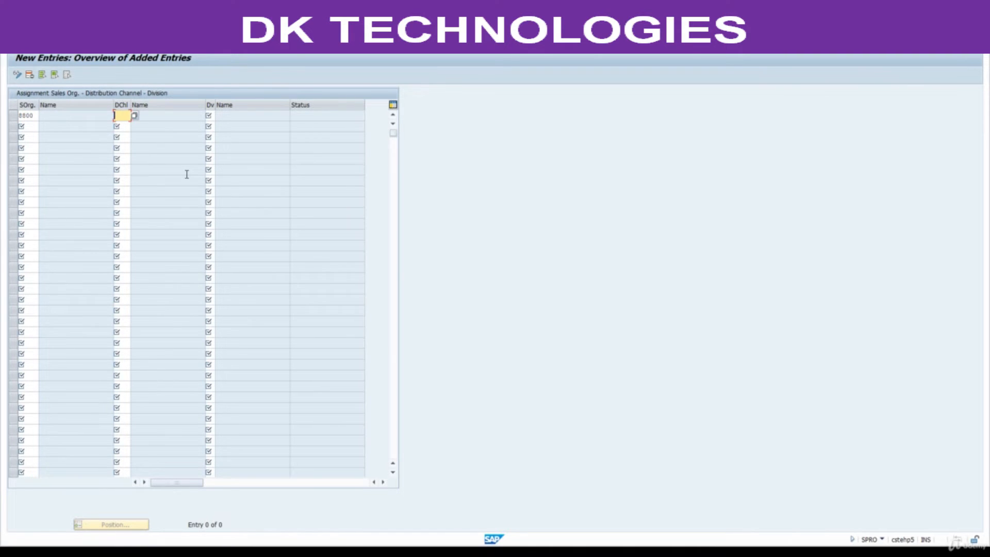
key("Tab")
key("Return")
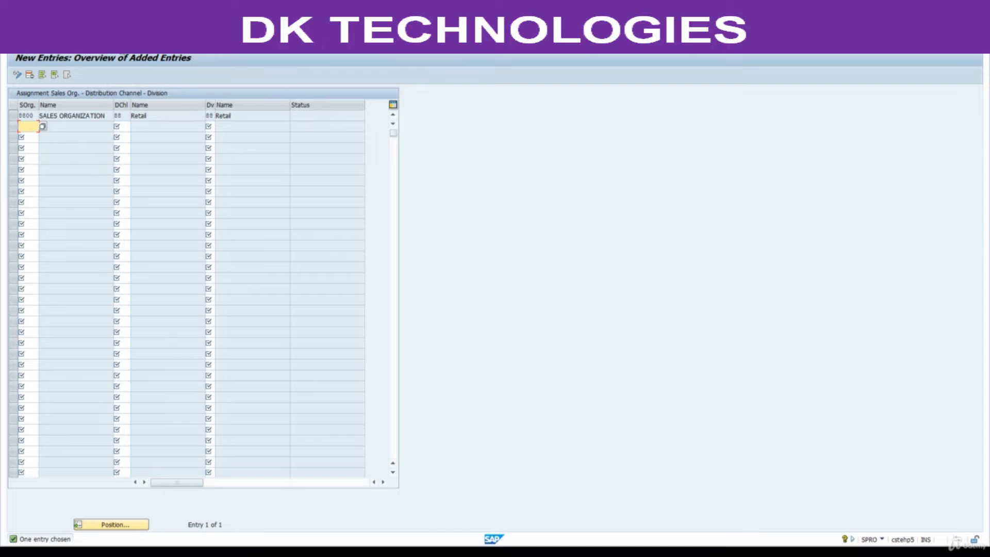
key("ctrl+s")
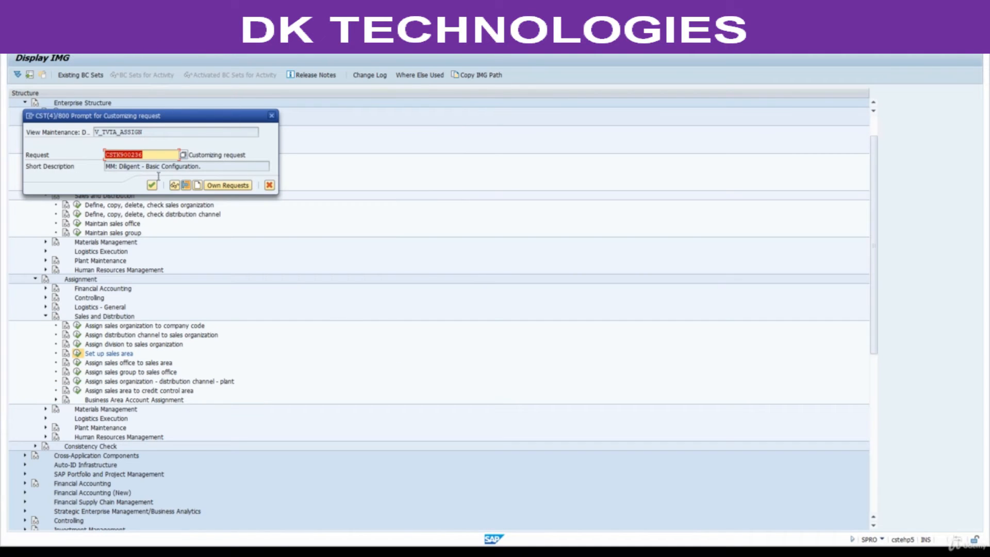
left_click(152, 185)
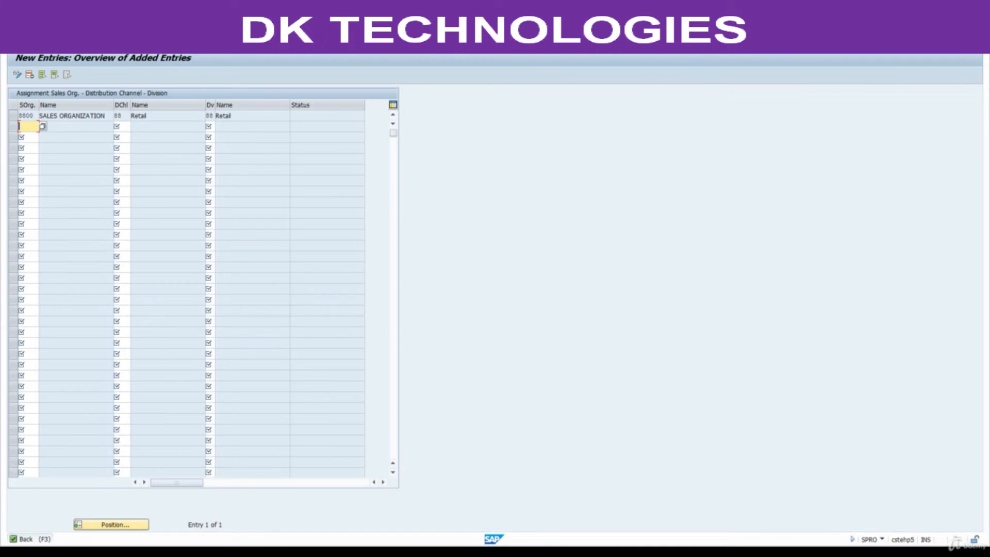
left_click(139, 44)
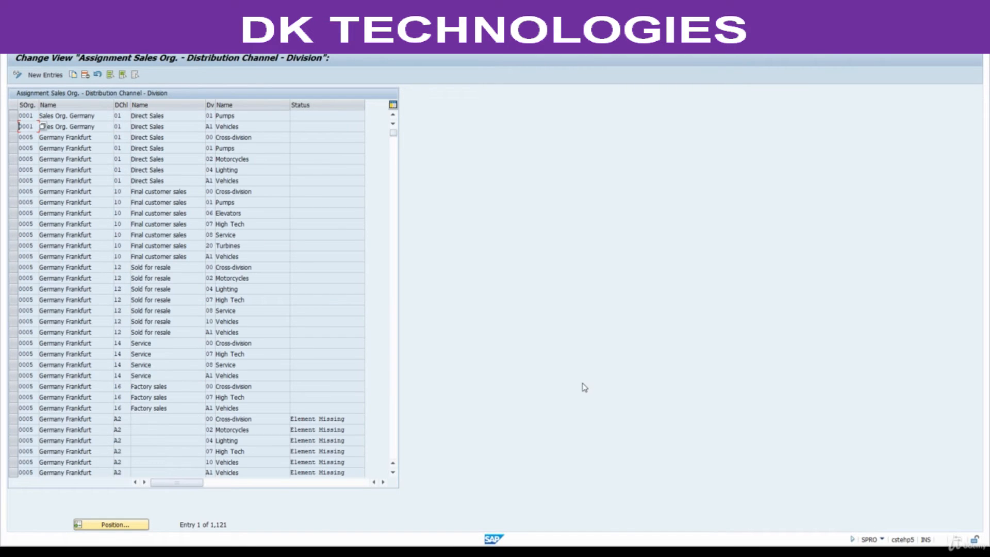
Switch to the PDF guide and read section 9 on the definition of shipping points.
left_click(602, 551)
scroll(518, 437, "down", 9)
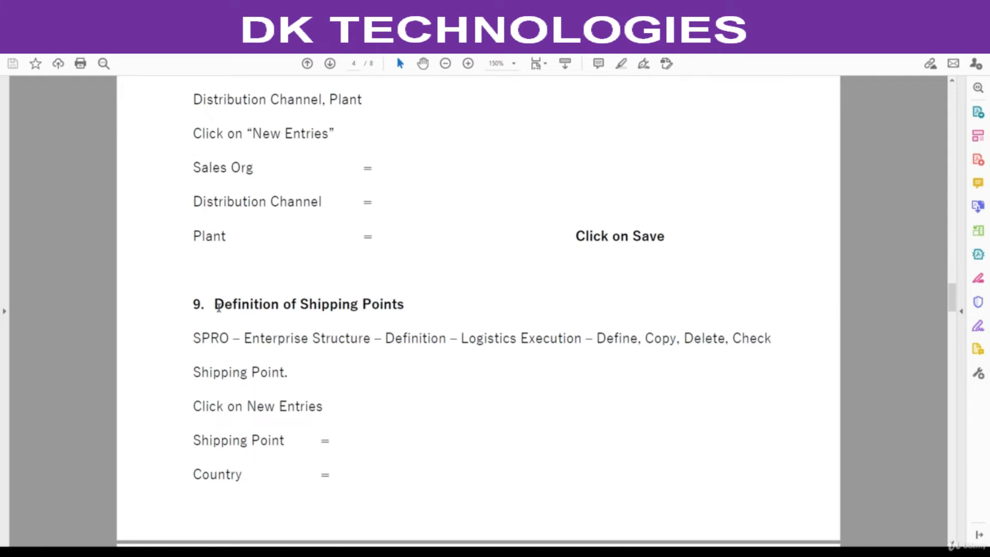
left_click_drag(239, 304, 409, 297)
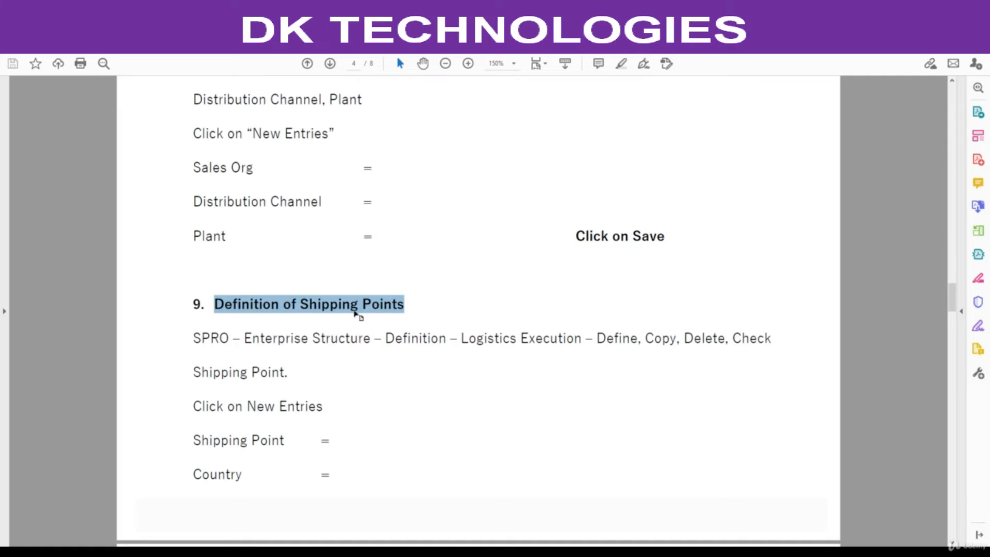
scroll(354, 315, "down", 2)
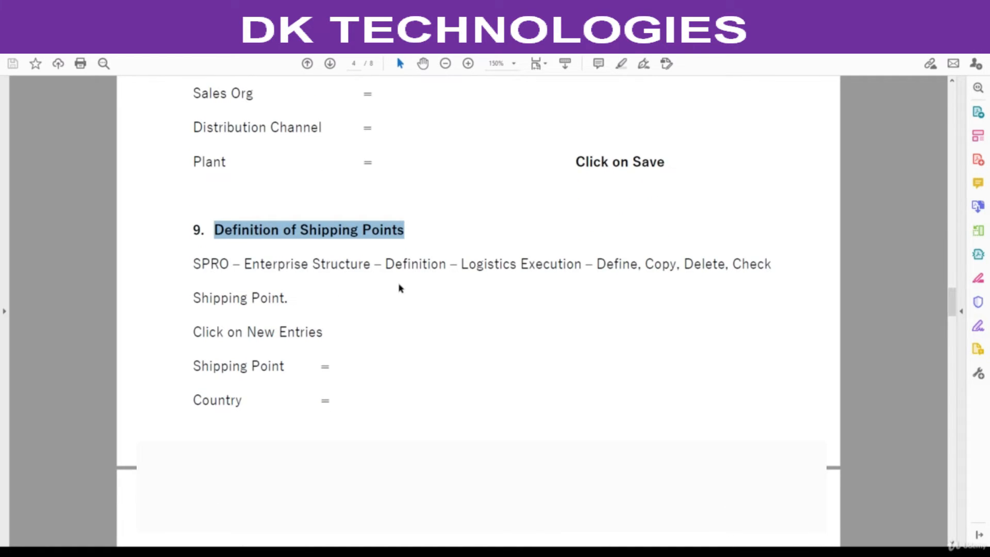
scroll(401, 287, "down", 1)
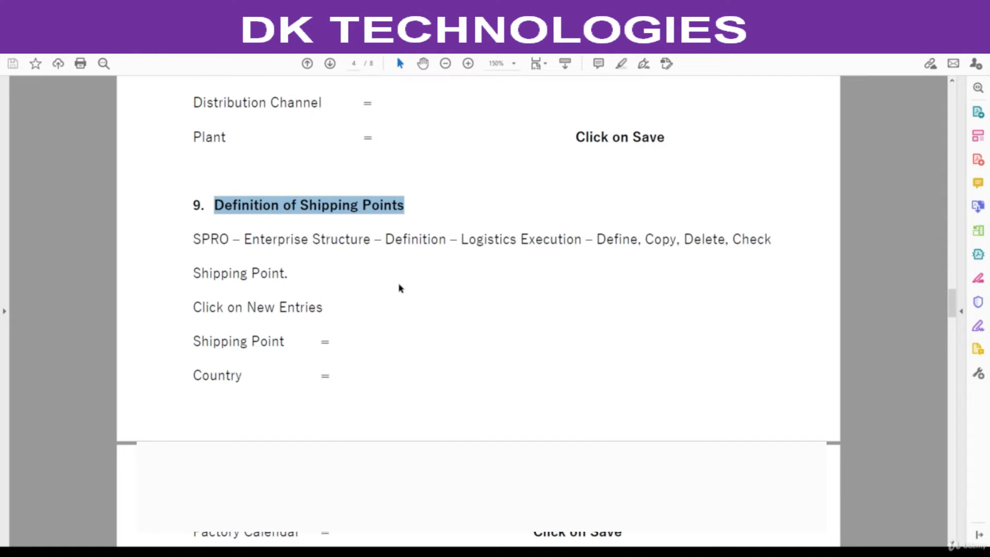
Switch to SAP, return to the implementation guide, and open the Define shipping point activity under the Logistics Execution definitions.
key("alt+Tab")
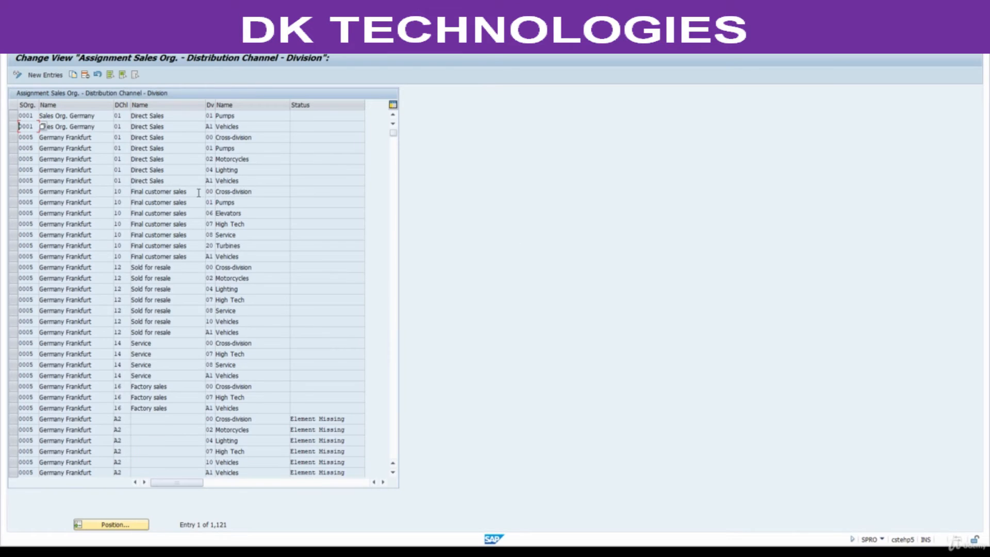
key("F3")
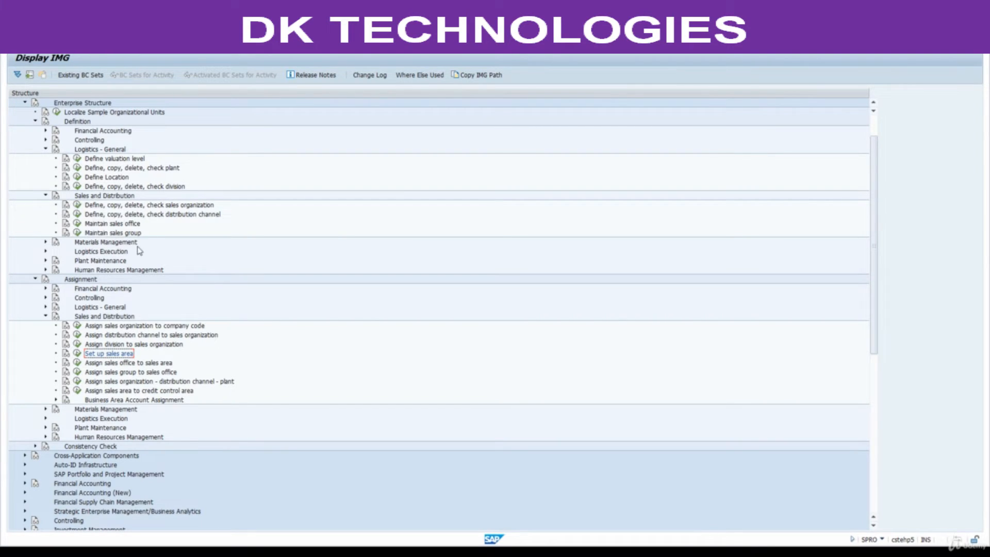
left_click(45, 252)
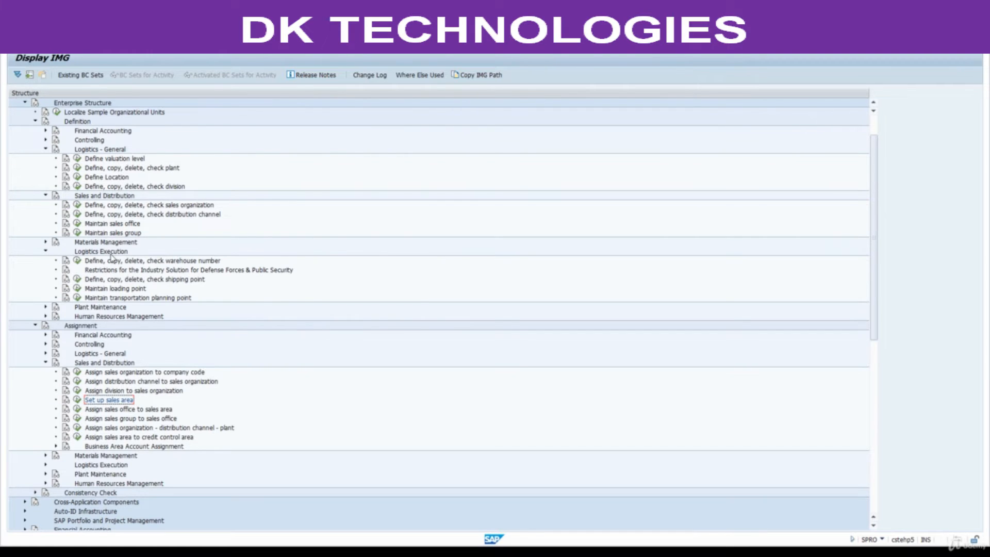
left_click(77, 280)
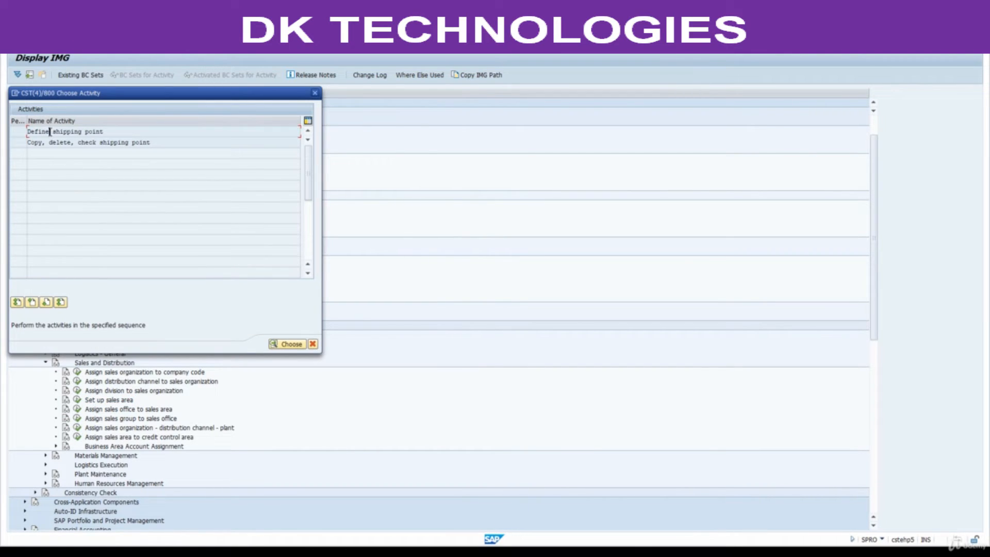
double_click(49, 132)
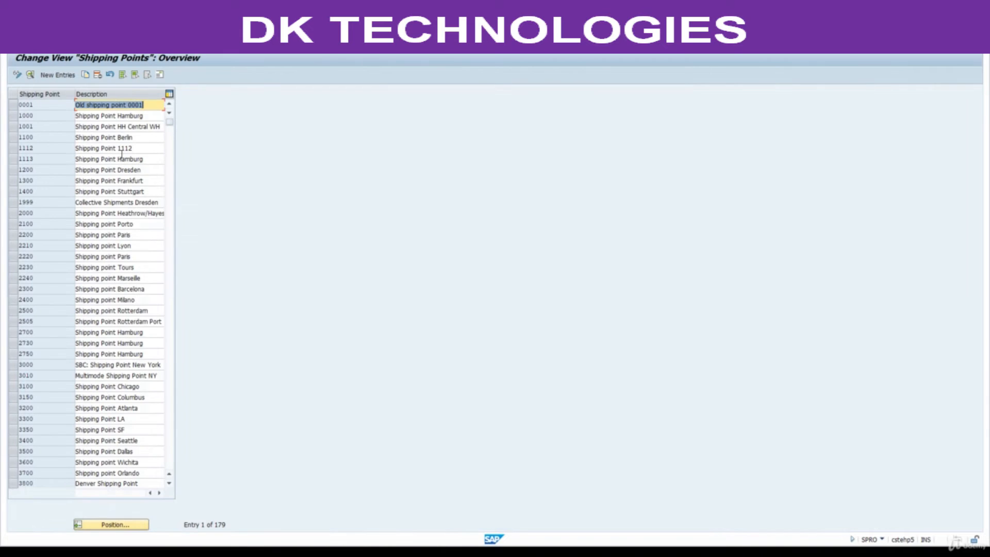
Copy shipping point 1000 (Shipping Point Hamburg) and set the copy's shipping point code to 8801.
left_click(152, 118)
left_click(43, 116)
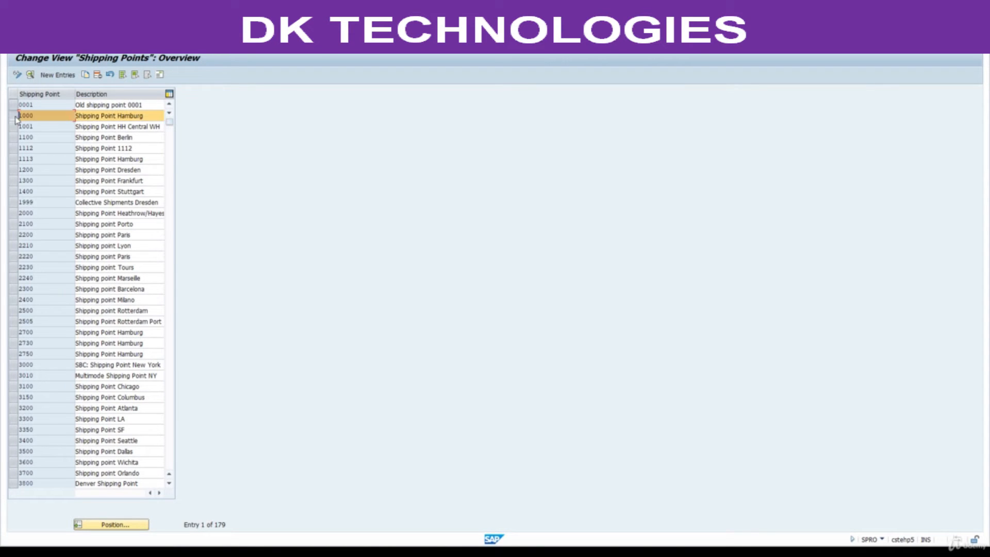
left_click(85, 75)
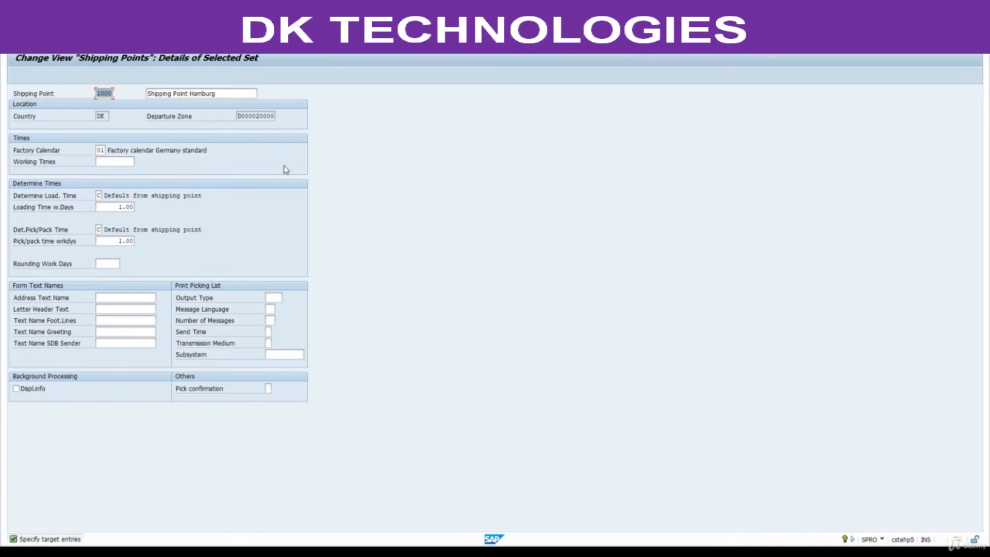
type("8801")
key("Tab")
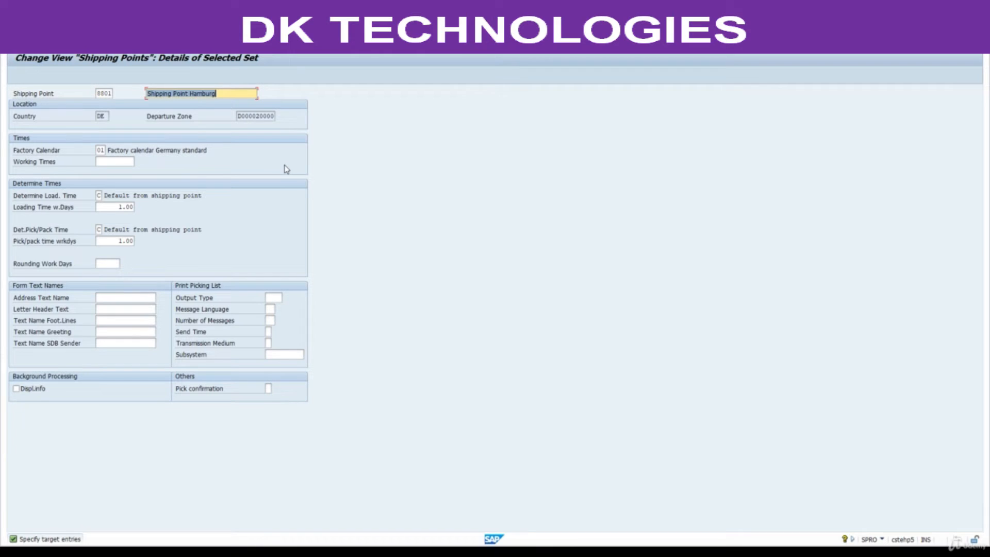
Set the copied shipping point's description to "Shipping Point 8801 plant" and choose factory calendar 01 (Germany standard).
left_click(235, 93)
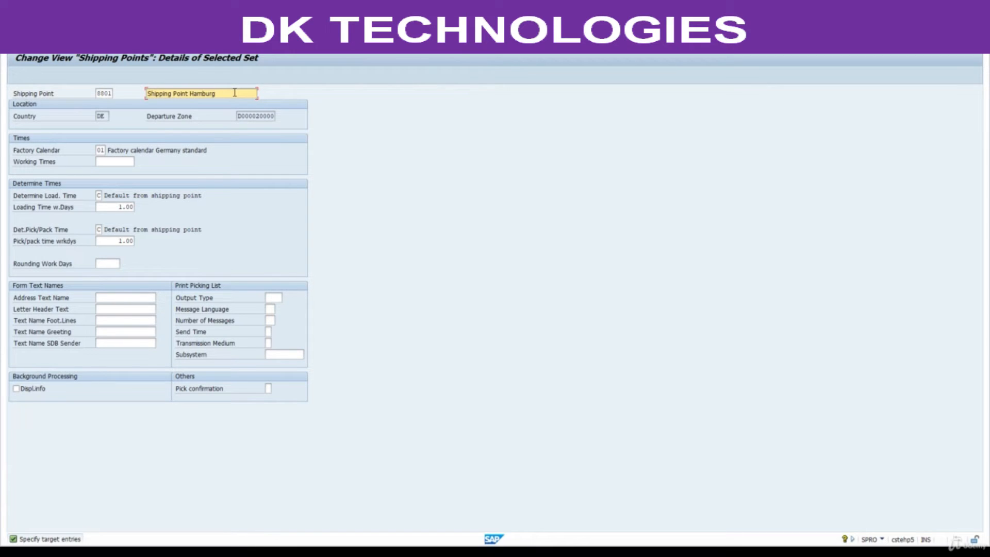
type("plan")
key("BackSpace")
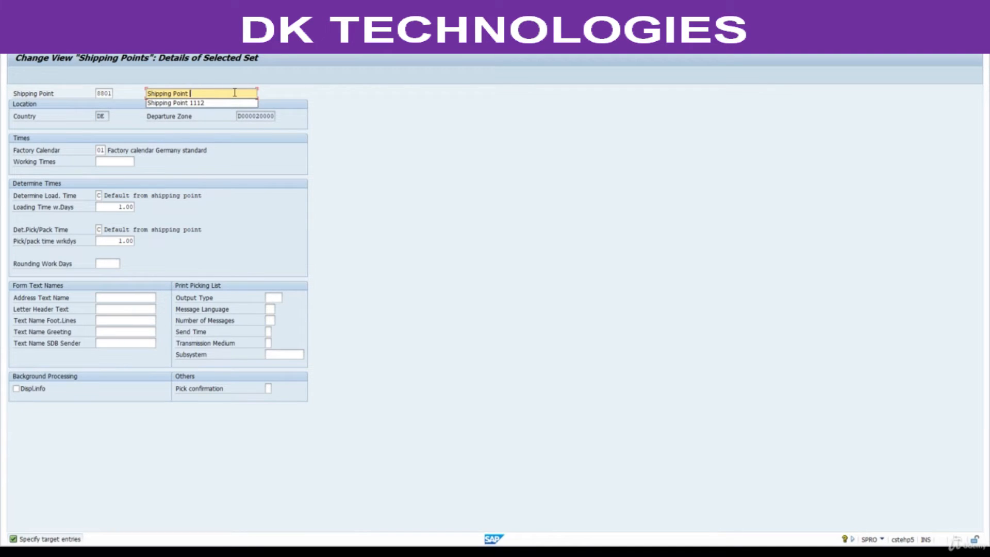
type("8801 plant")
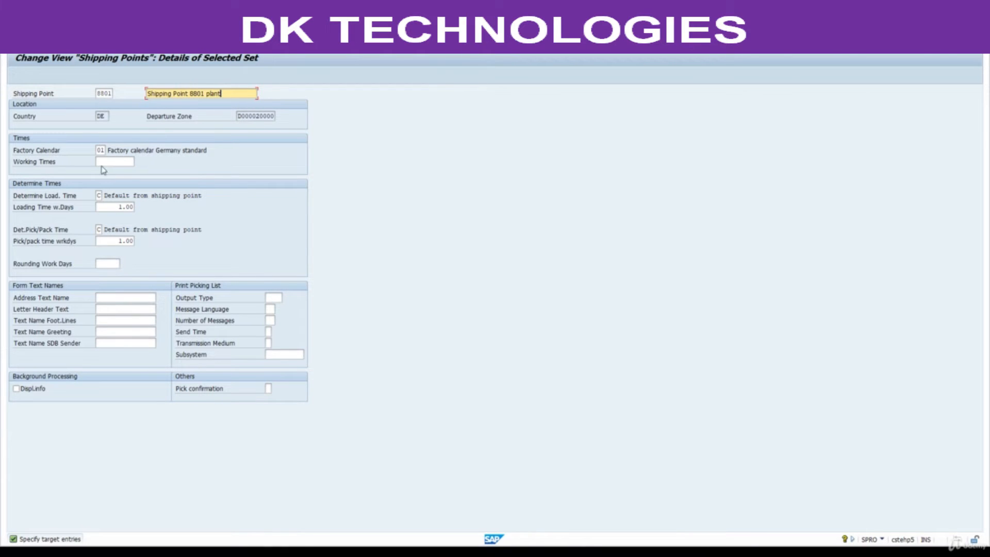
left_click(102, 150)
left_click(110, 150)
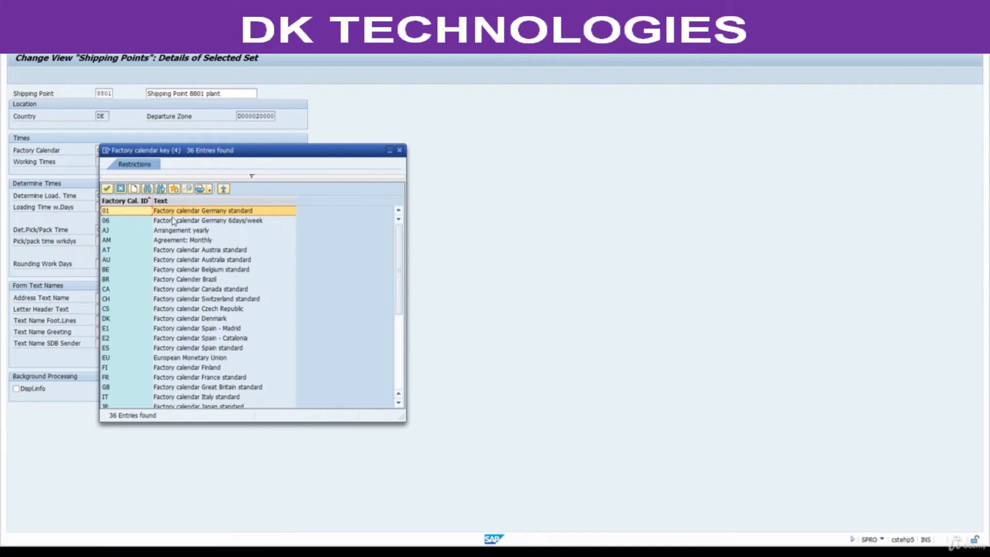
double_click(191, 211)
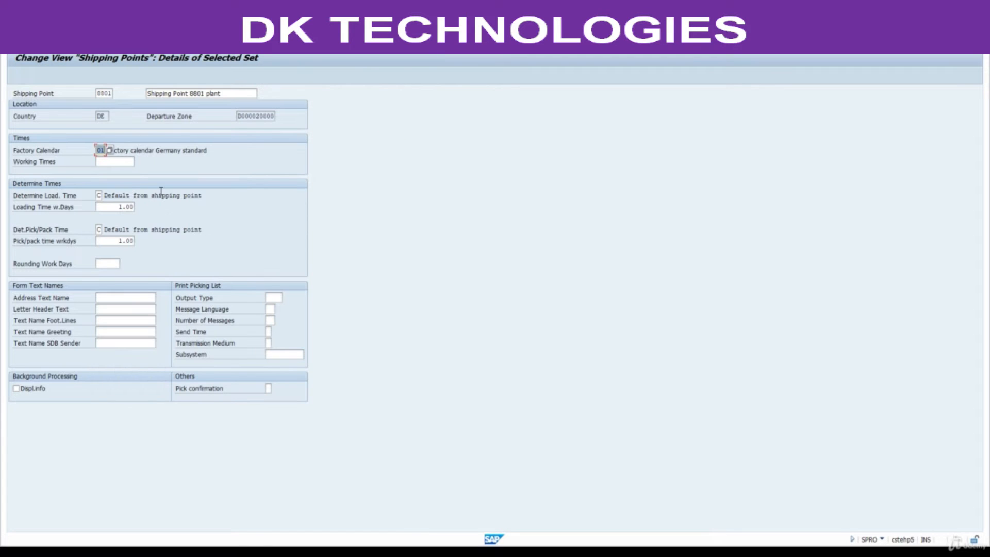
Confirm the shipping point details and set the address title to Company and the name to "Diligent Shipping Point Plant 8801".
left_click(100, 117)
left_click(107, 95)
left_click(102, 117)
key("Return")
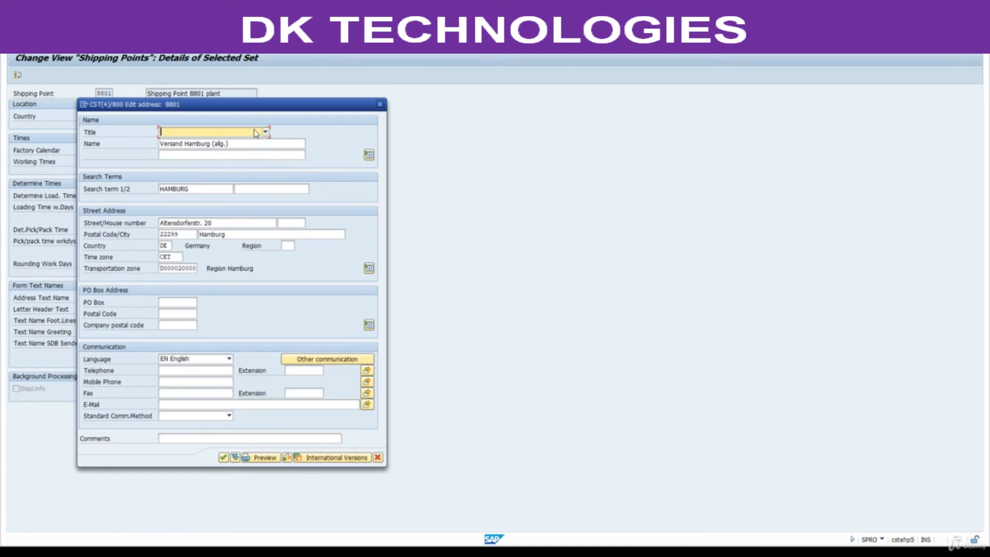
left_click(265, 132)
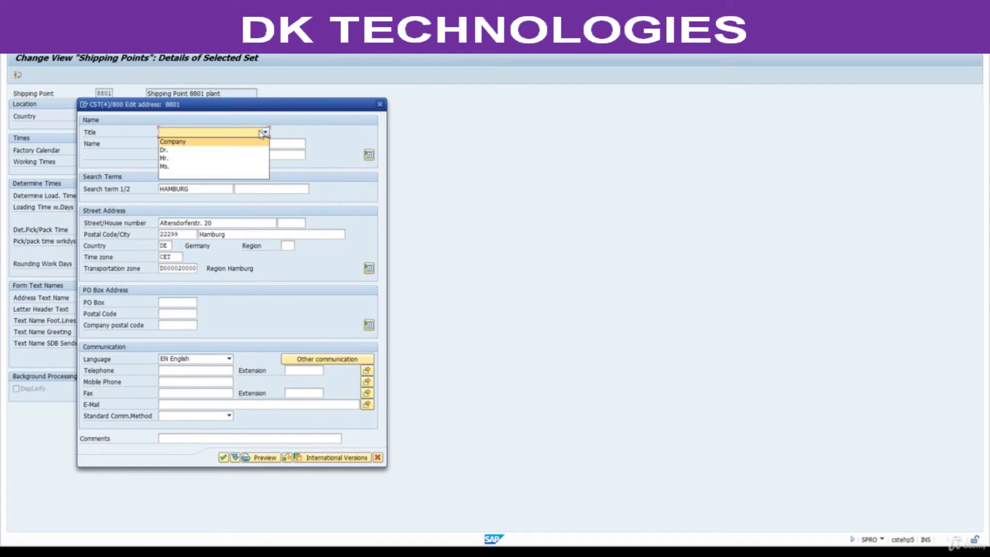
left_click(208, 145)
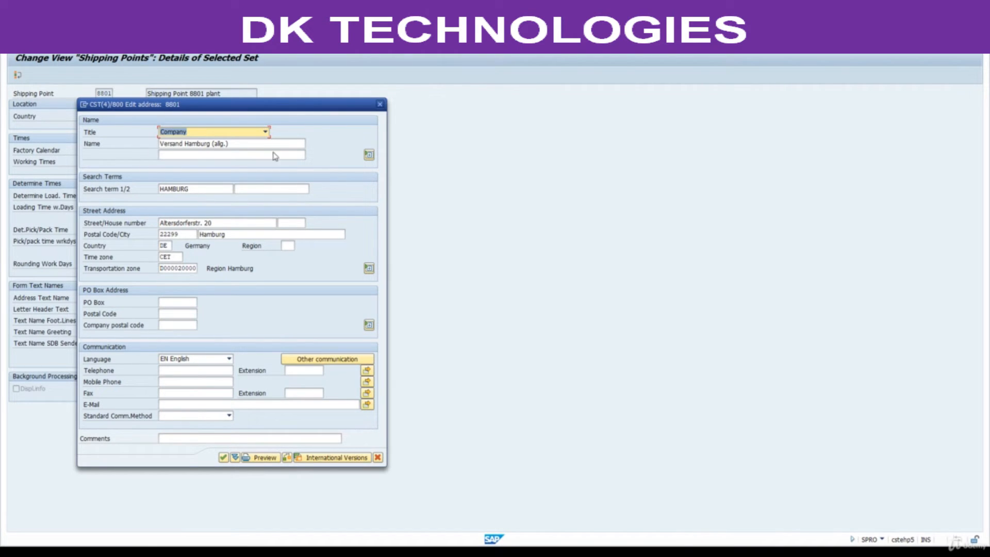
key("Tab")
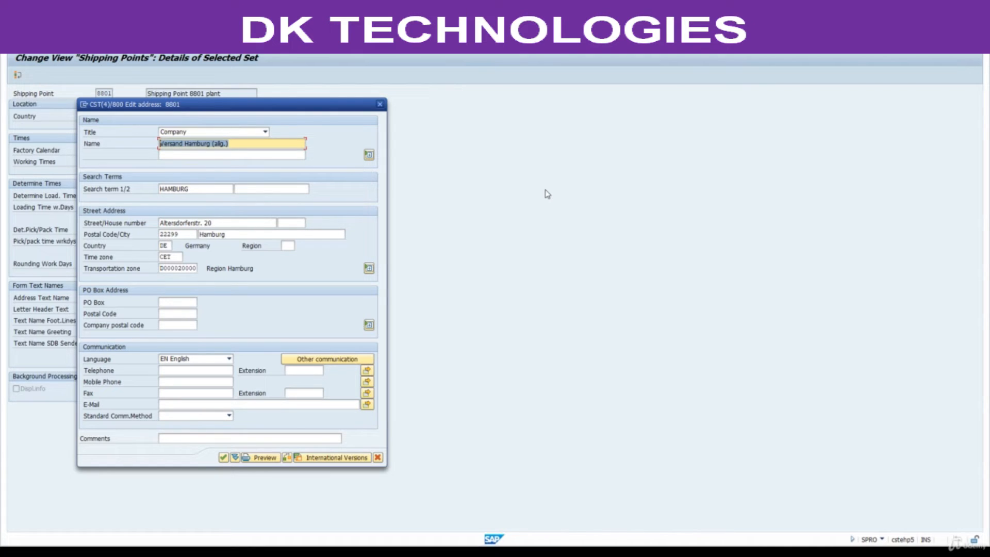
type("D")
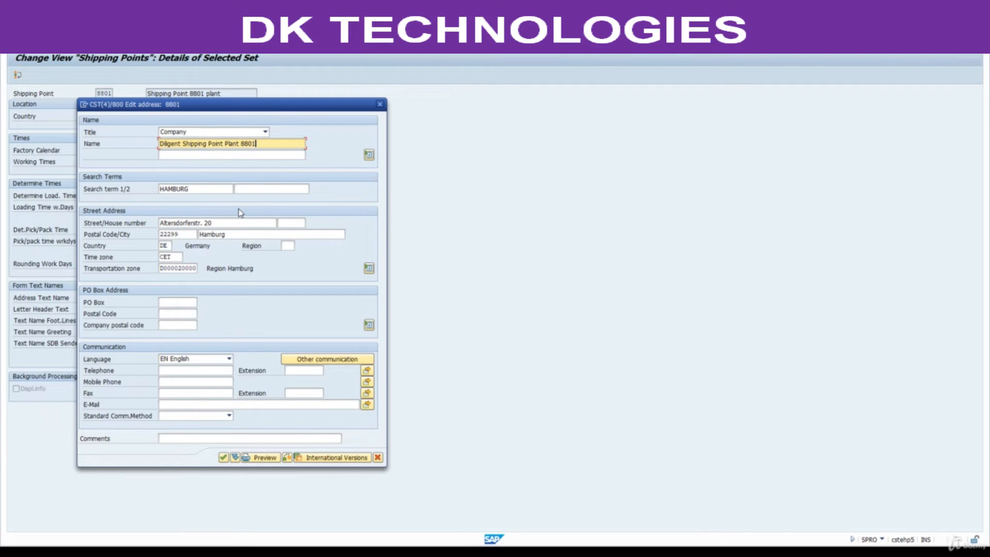
Clear the copied search term, street, postal code, city, time zone and transportation zone, set the country to IN, and confirm the address.
key("ctrl+y")
left_click_drag(157, 186, 344, 302)
key("ctrl+c")
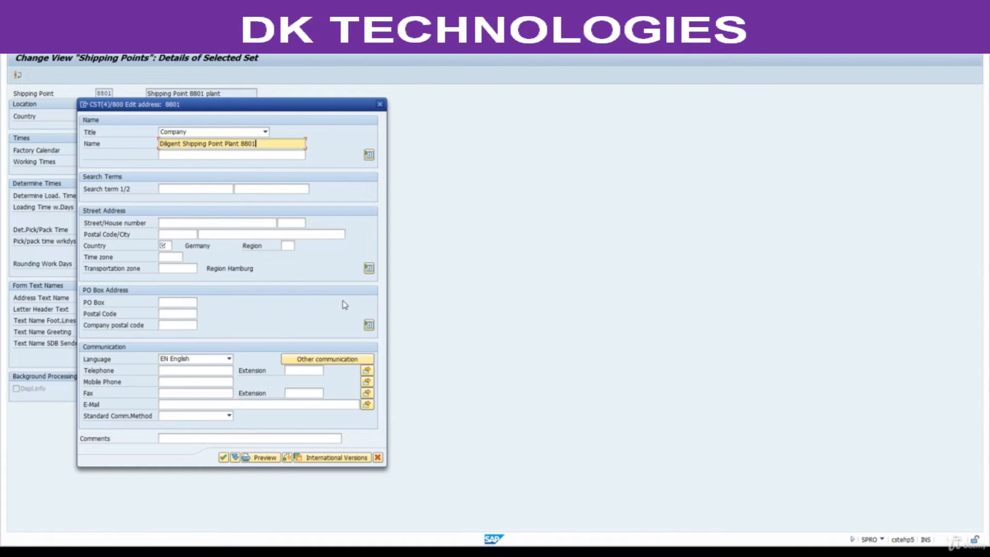
left_click(164, 245)
type("IN")
key("Return")
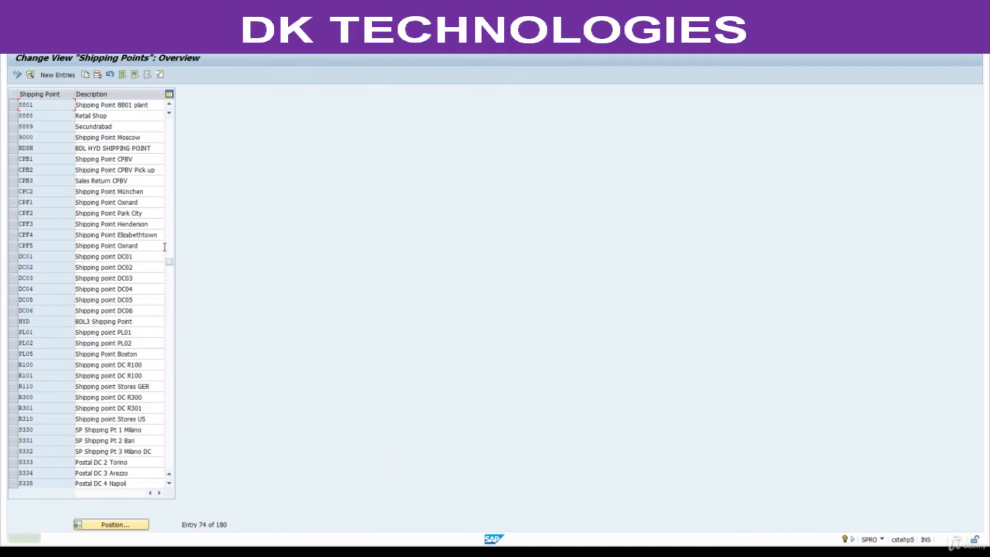
Review the details of shipping point 8801, save it with the customizing request, and return to the shipping points overview.
double_click(48, 106)
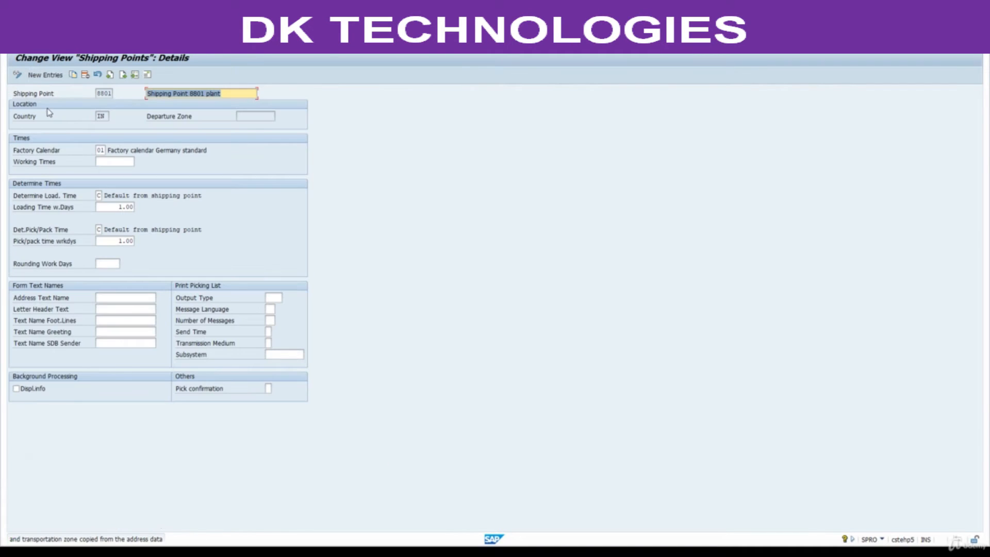
left_click_drag(108, 118, 89, 121)
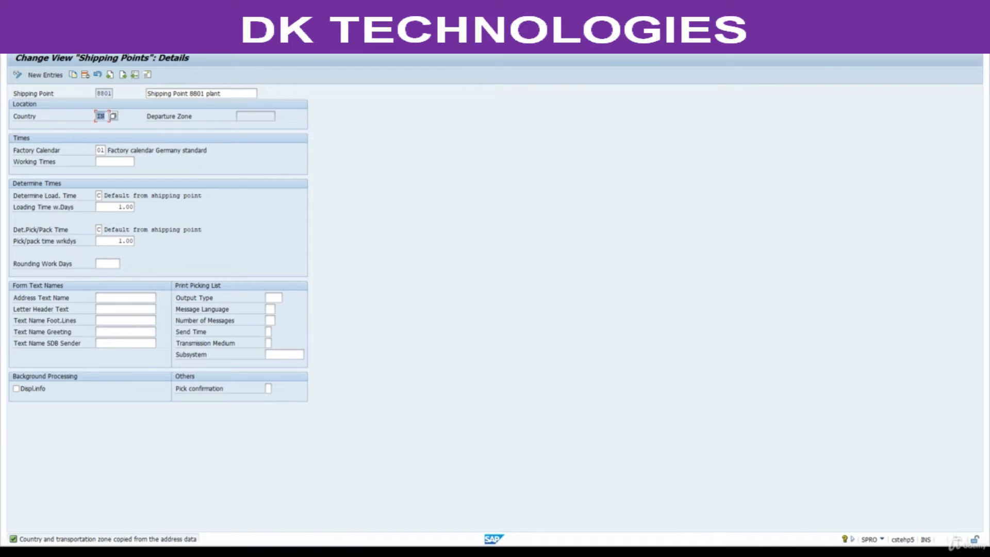
left_click(126, 44)
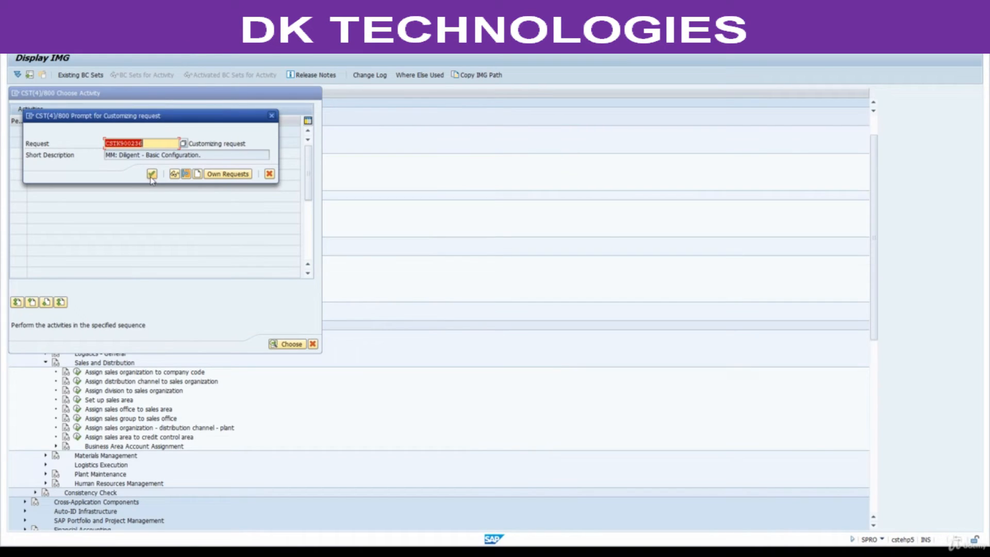
left_click(150, 178)
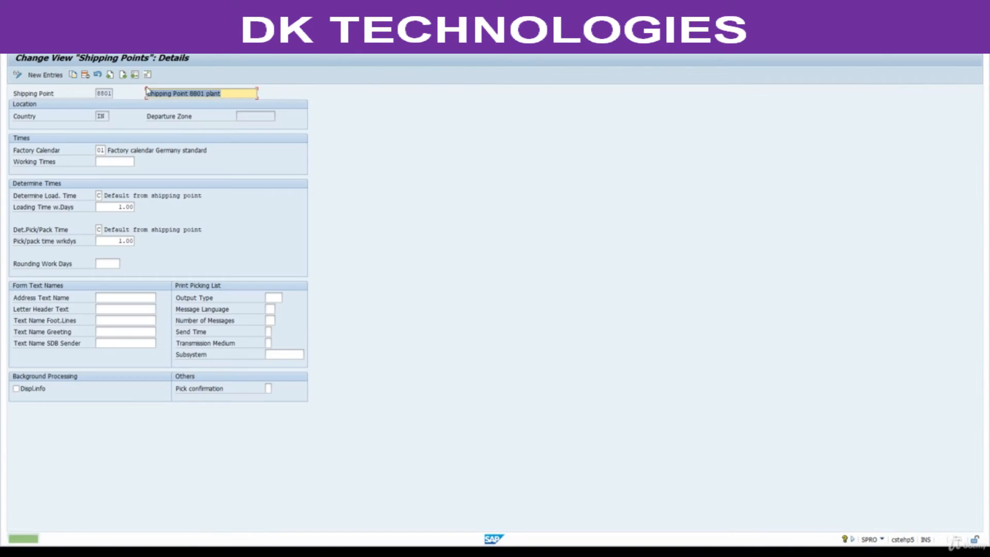
left_click(146, 45)
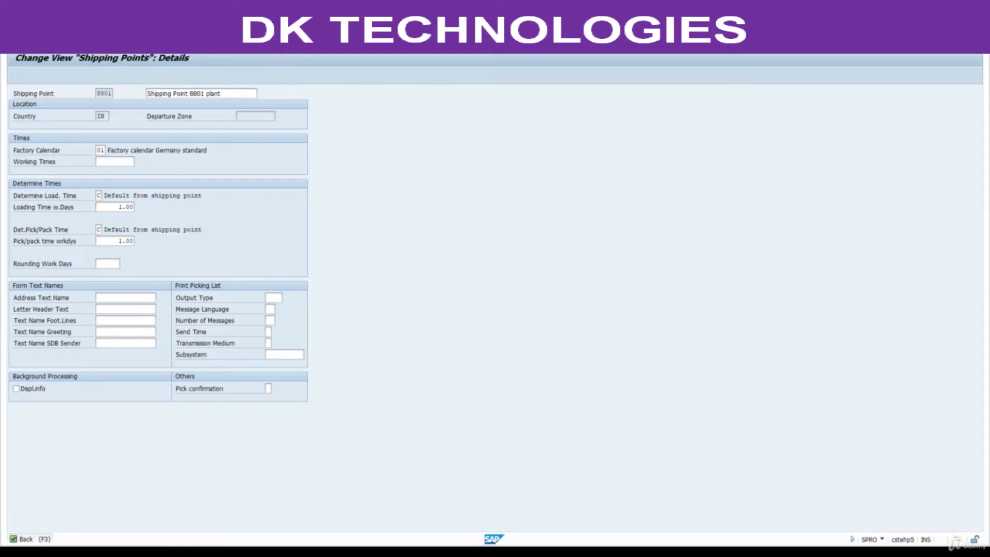
Switch to the PDF guide and read sections 10 to 12 on loading points, shipping point assignment to plants, and shipping point determination.
left_click(561, 552)
scroll(402, 382, "down", 3)
scroll(401, 382, "down", 3)
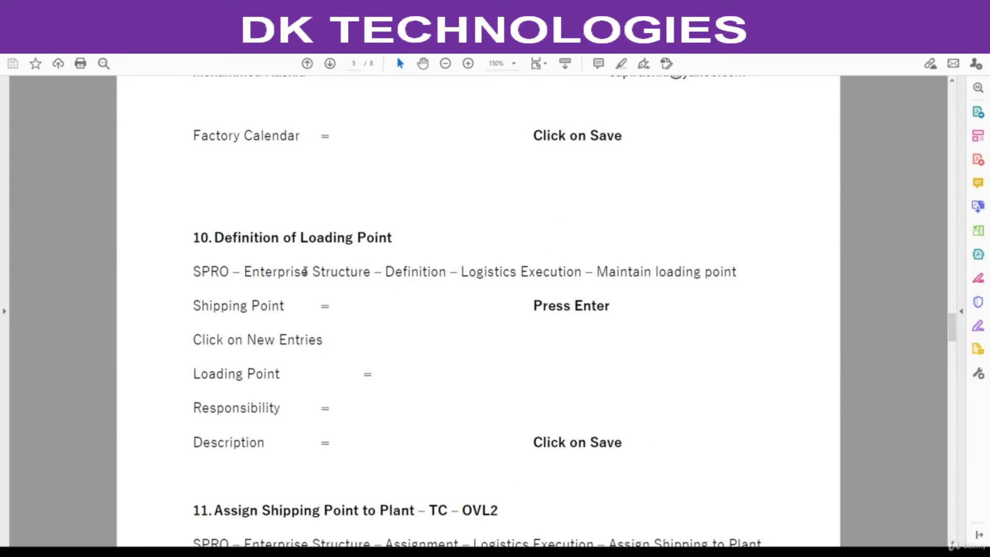
left_click_drag(215, 237, 396, 233)
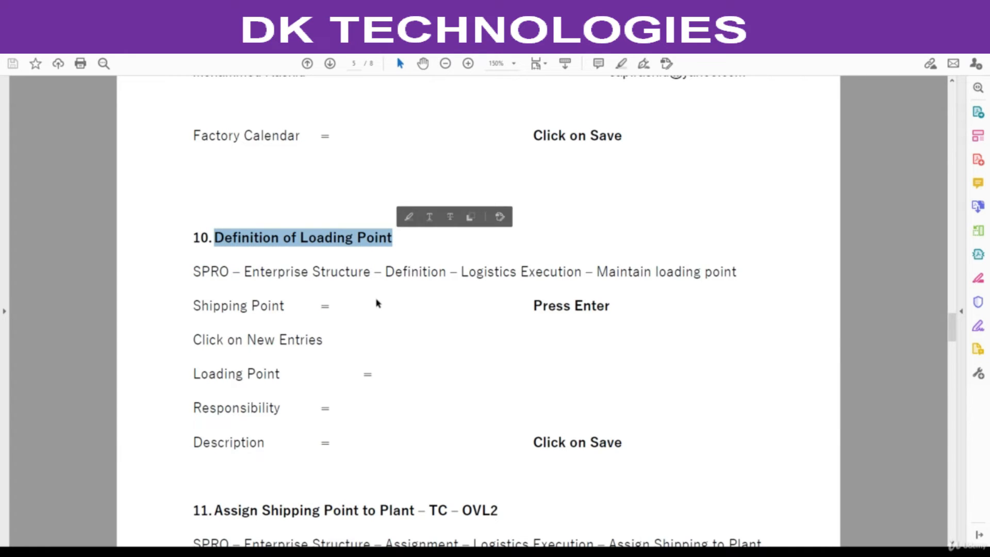
scroll(376, 305, "down", 1)
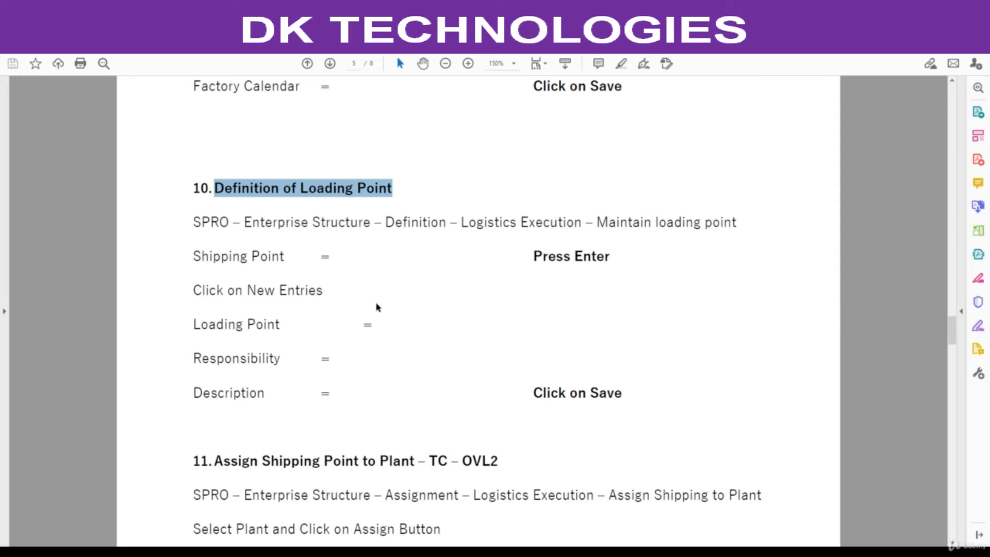
scroll(378, 308, "down", 1)
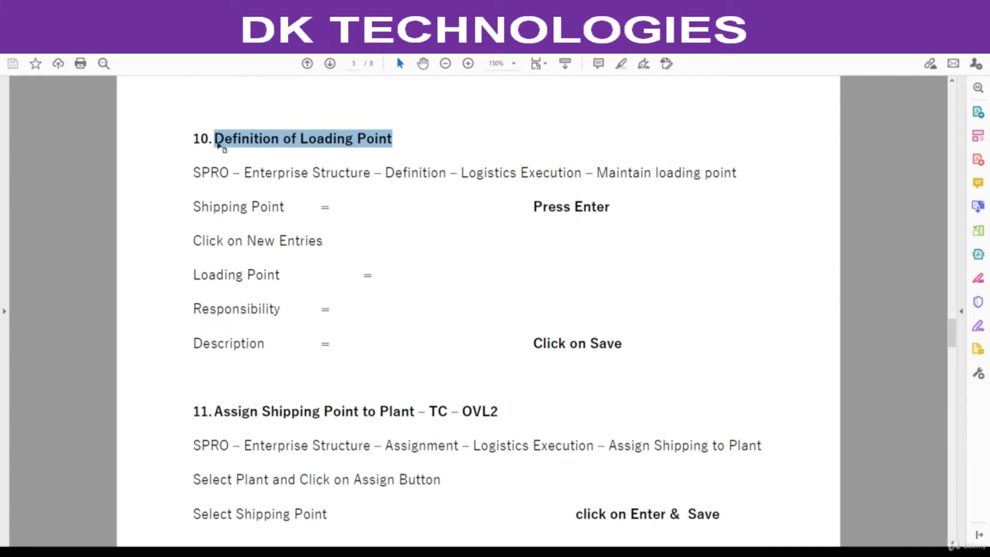
scroll(335, 253, "down", 2)
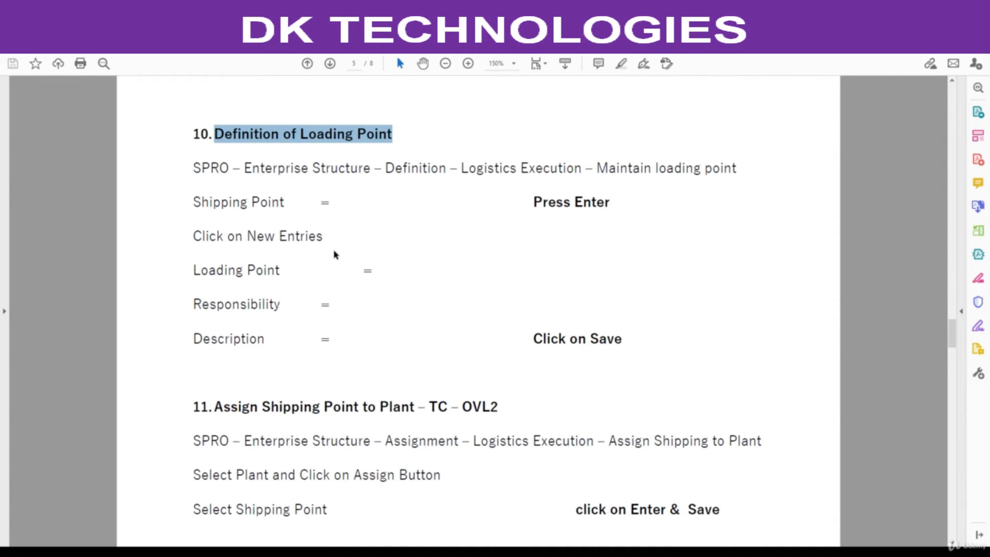
scroll(334, 250, "down", 4)
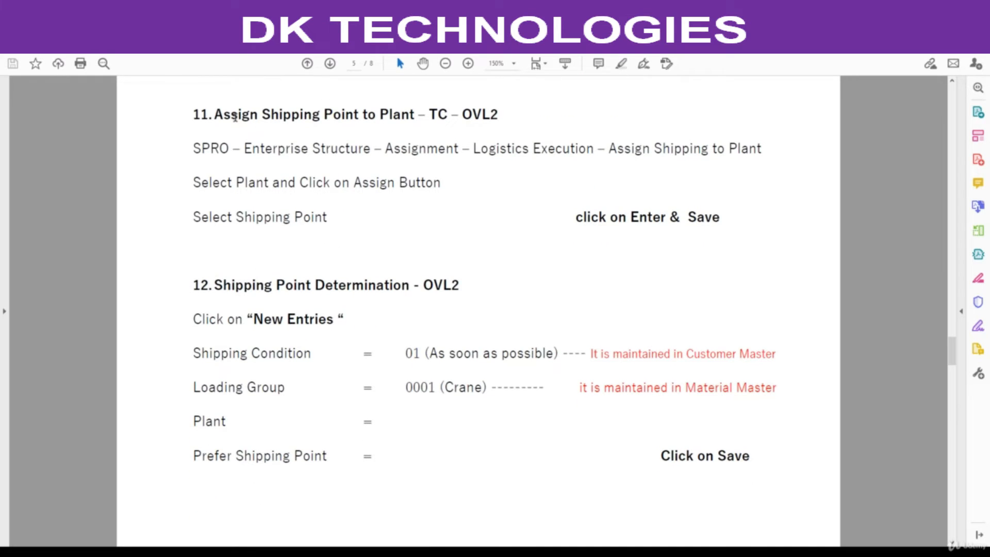
left_click_drag(215, 114, 319, 116)
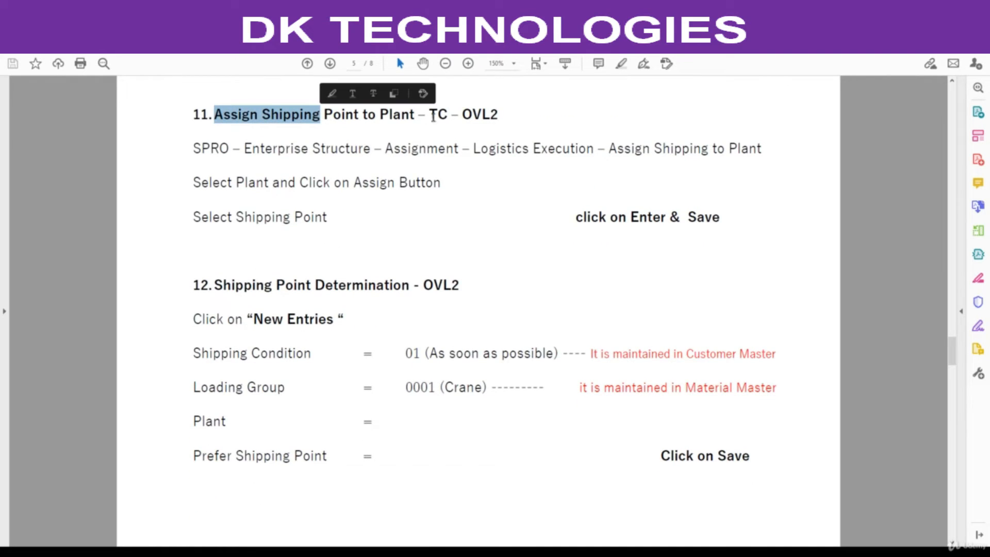
Switch to SAP, return to the implementation guide, and open Assign shipping point to plant under the Logistics Execution assignments.
key("alt+Tab")
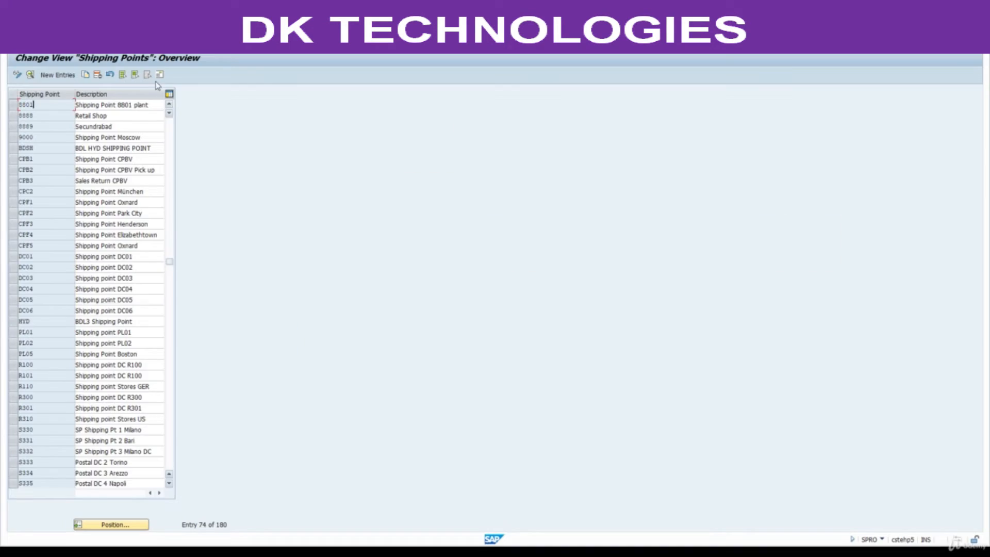
left_click(154, 43)
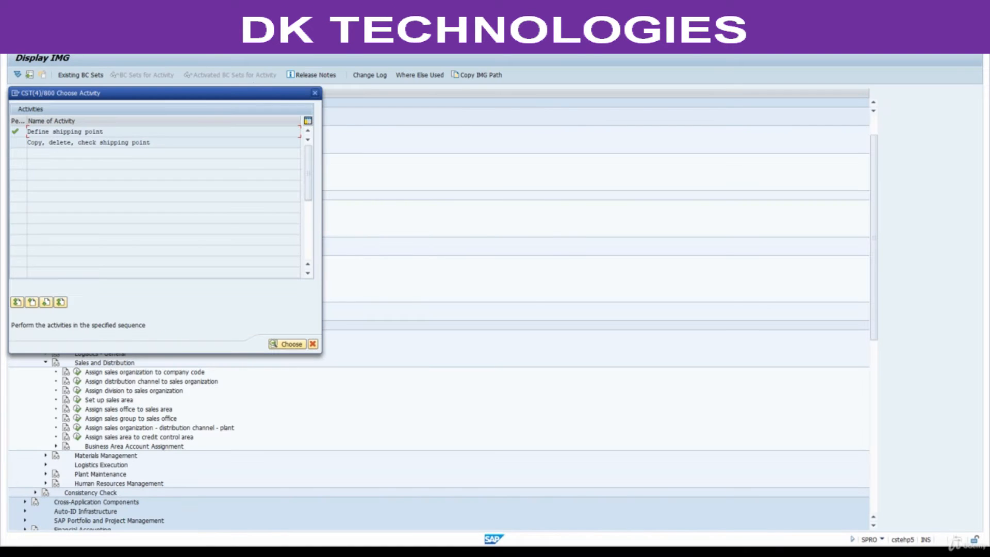
left_click(315, 94)
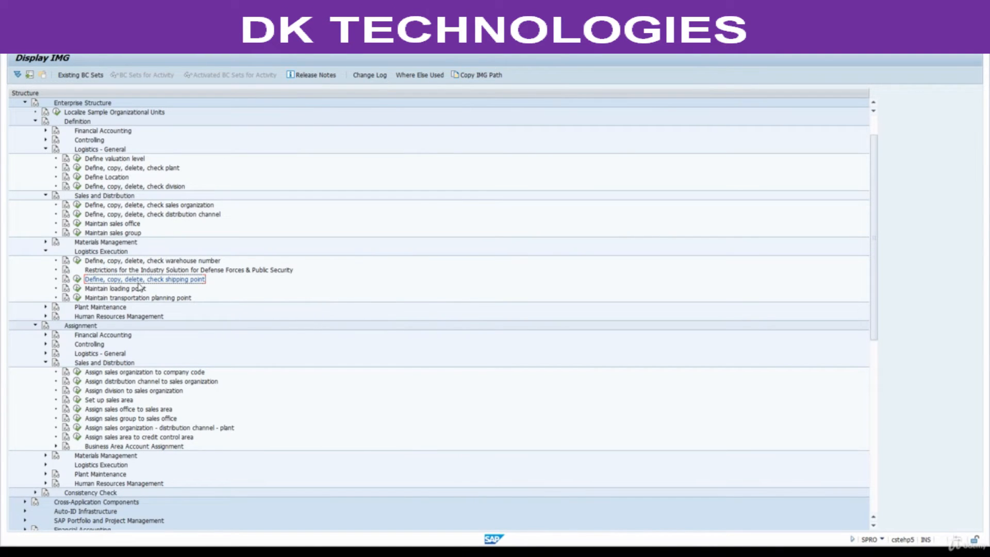
scroll(98, 336, "down", 4)
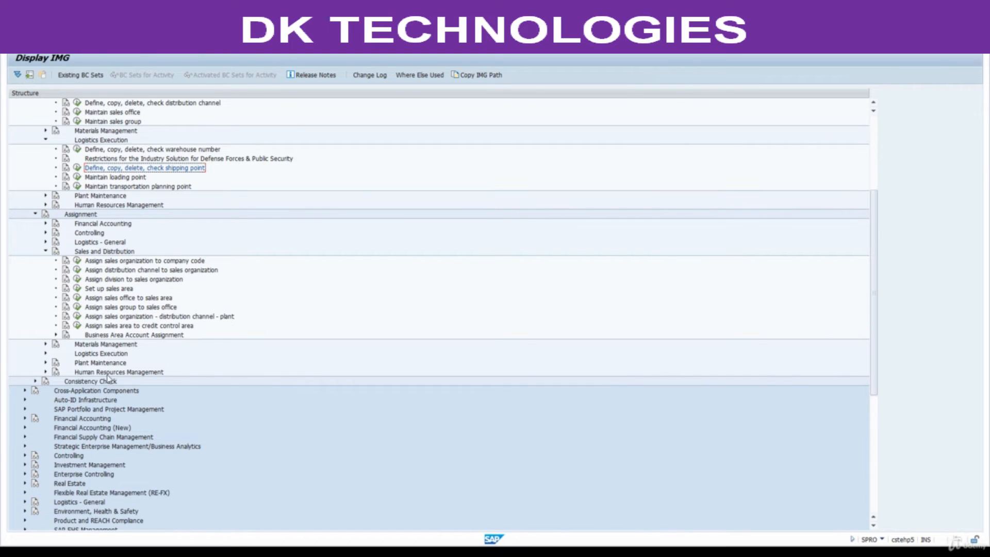
scroll(93, 372, "down", 1)
left_click(45, 335)
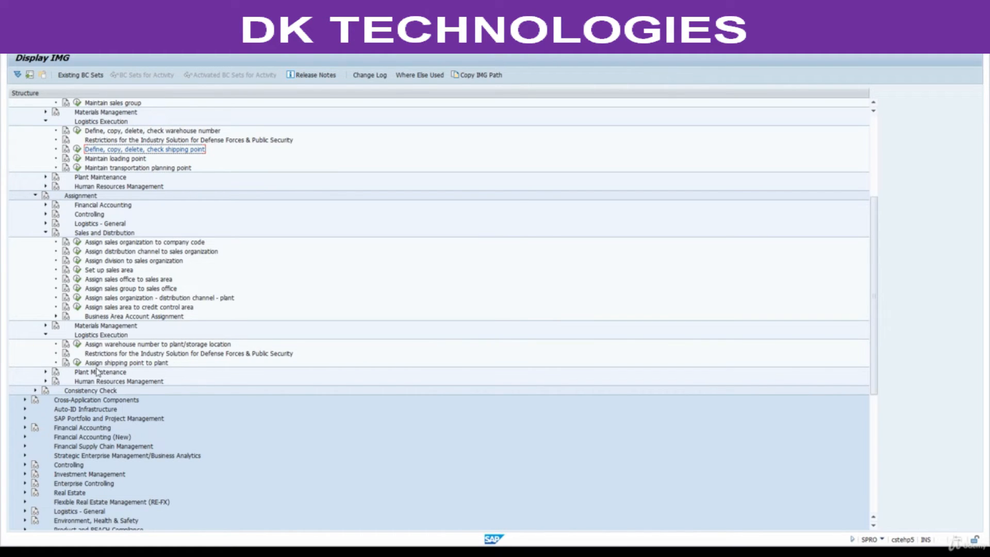
left_click(77, 363)
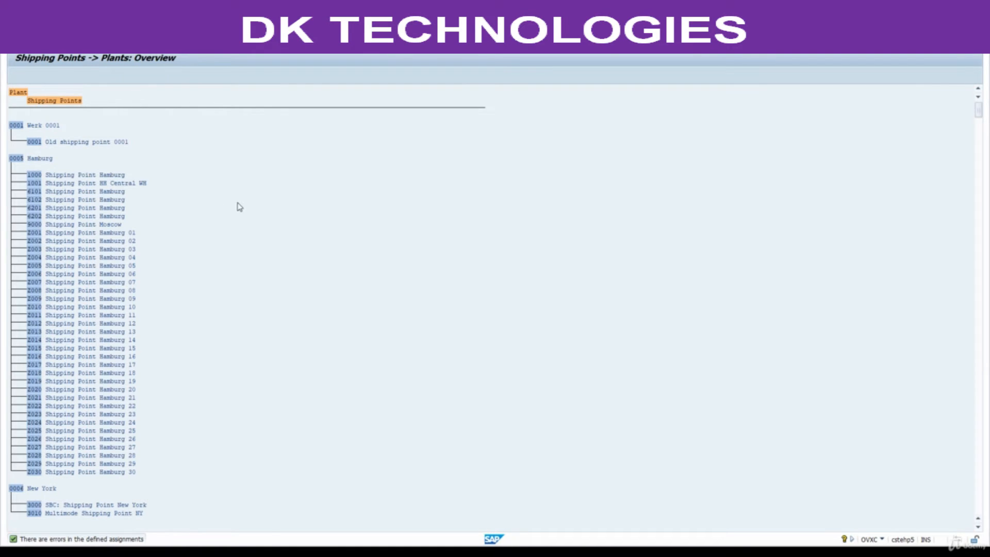
Search the shipping point to plant overview for 8801, repeating the search with a limit of 999 hits.
key("ctrl+f")
type("8801")
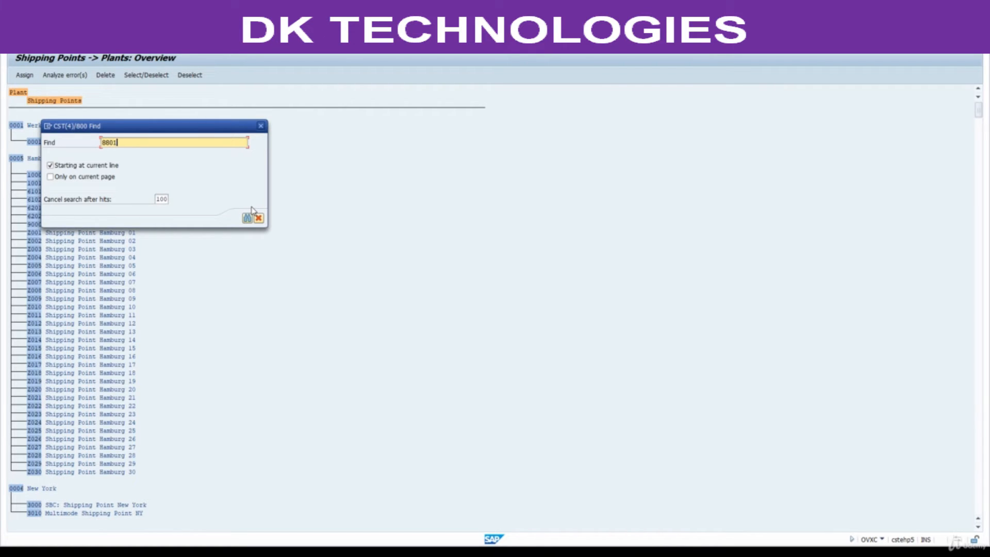
key("Return")
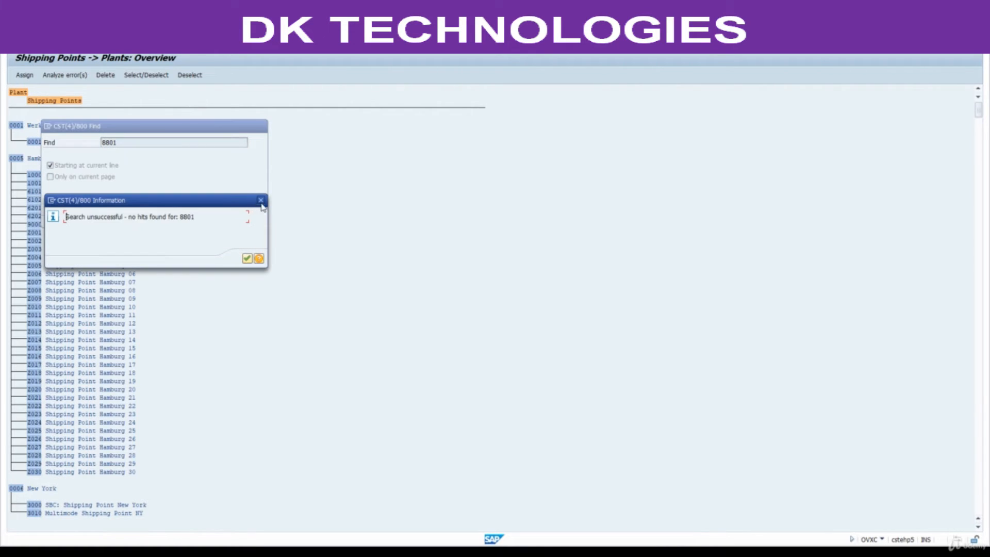
key("Return")
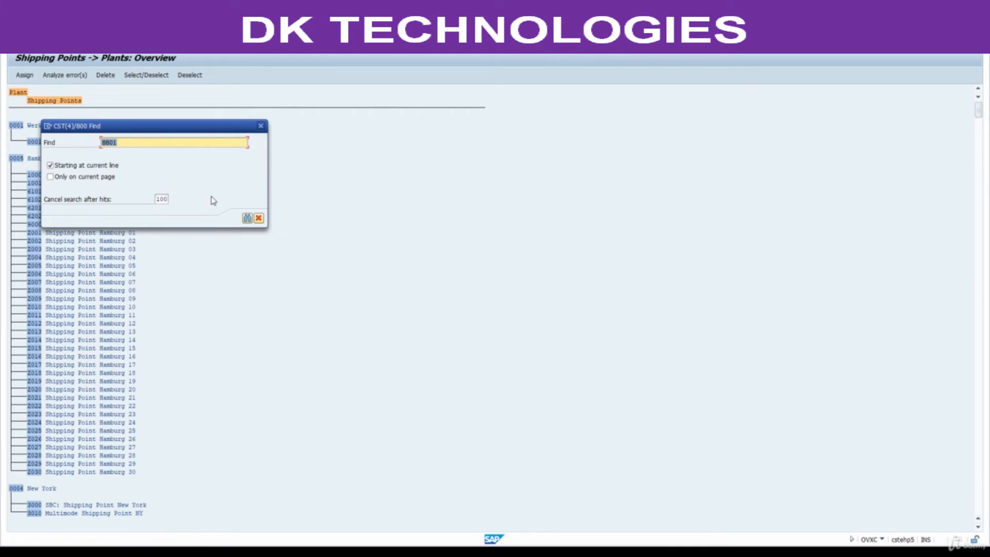
double_click(164, 203)
type("999")
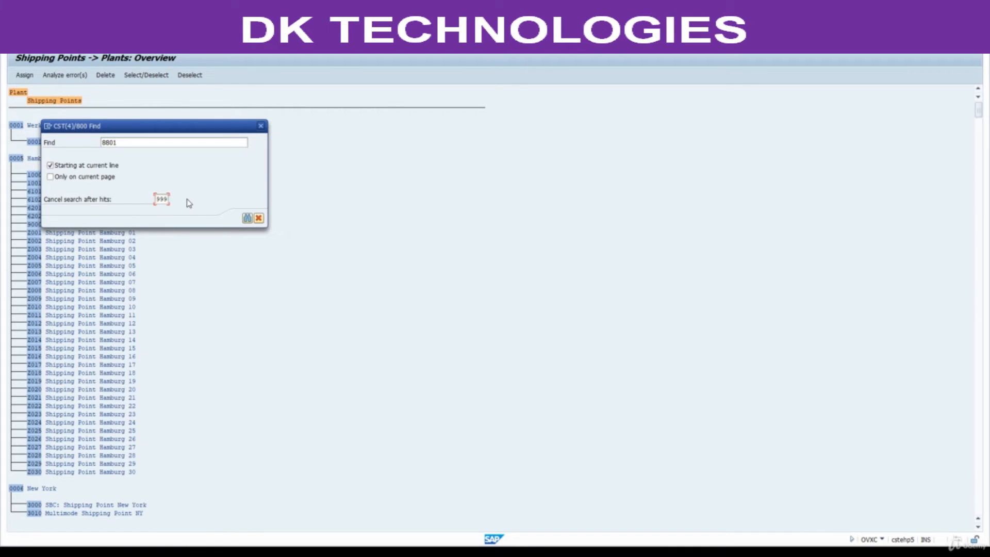
key("Return")
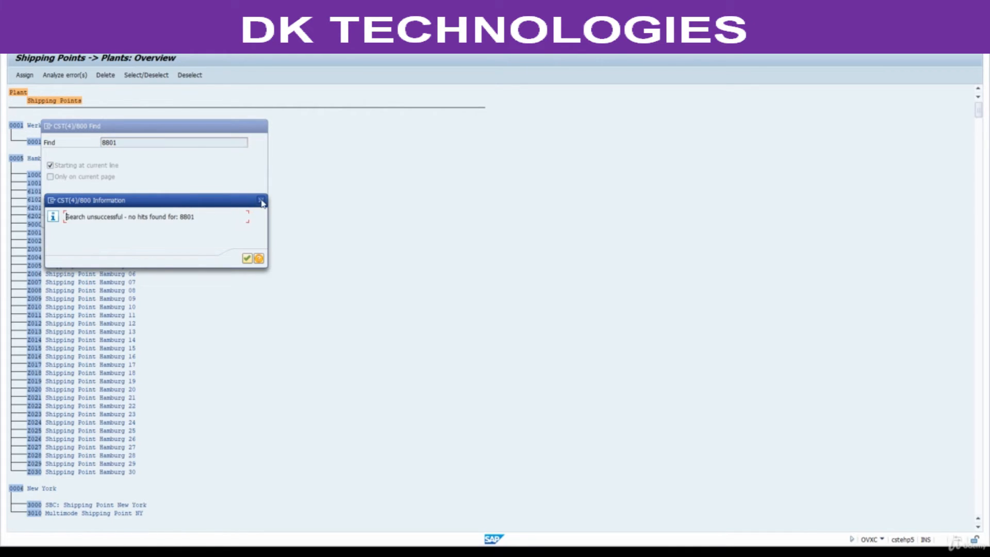
Close the search and look through the shipping point to plant overview for plant 8801, checking the entries around the 8000 range.
key("Return")
left_click(255, 218)
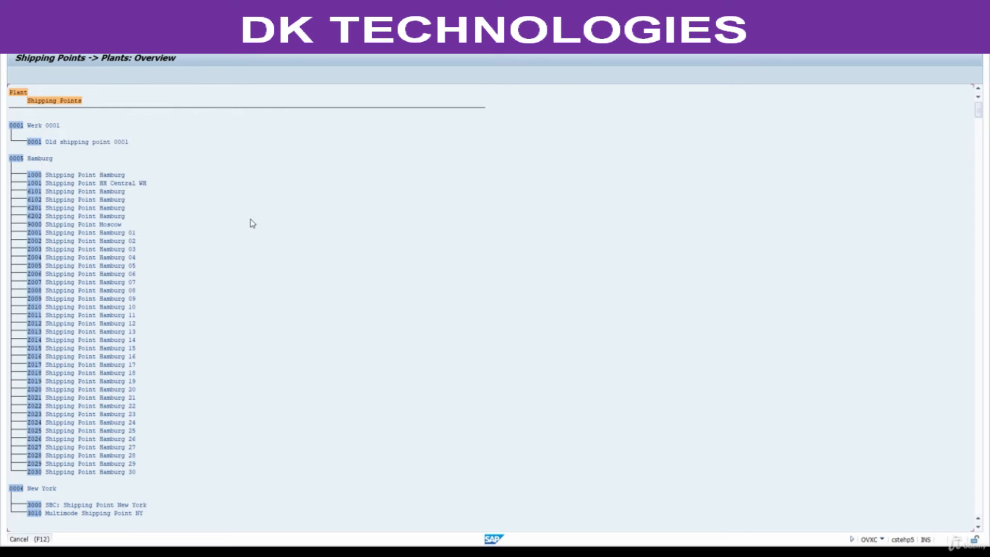
scroll(252, 225, "down", 4)
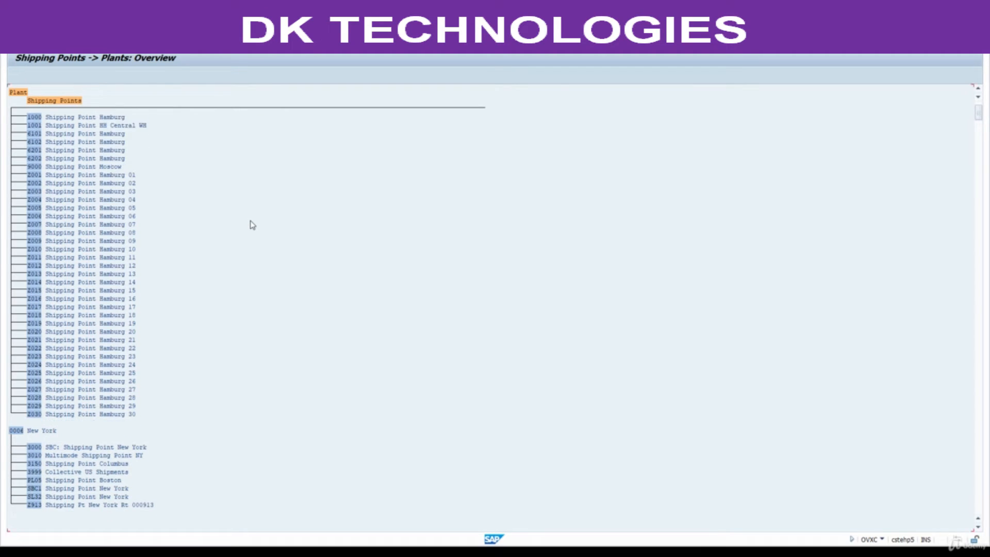
scroll(252, 225, "down", 1)
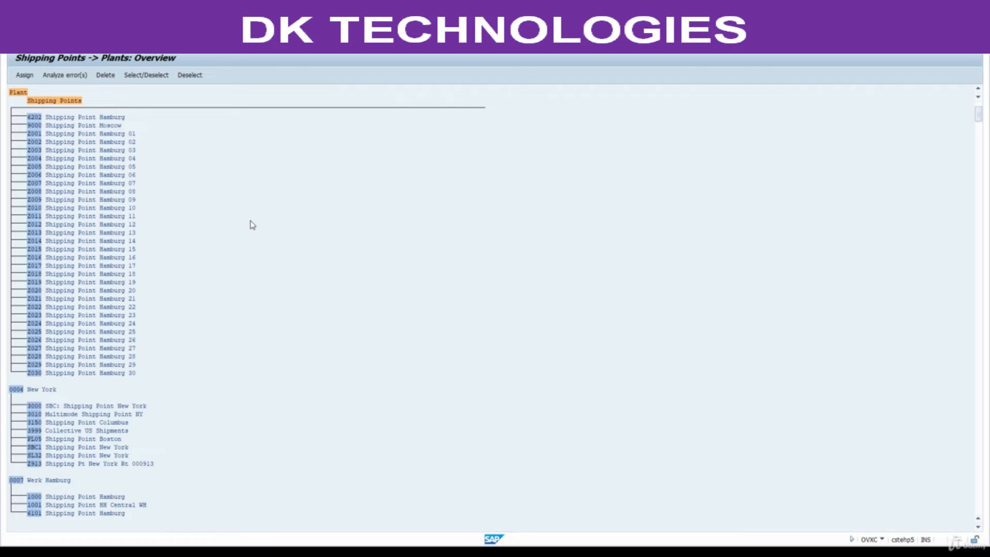
scroll(253, 225, "down", 20)
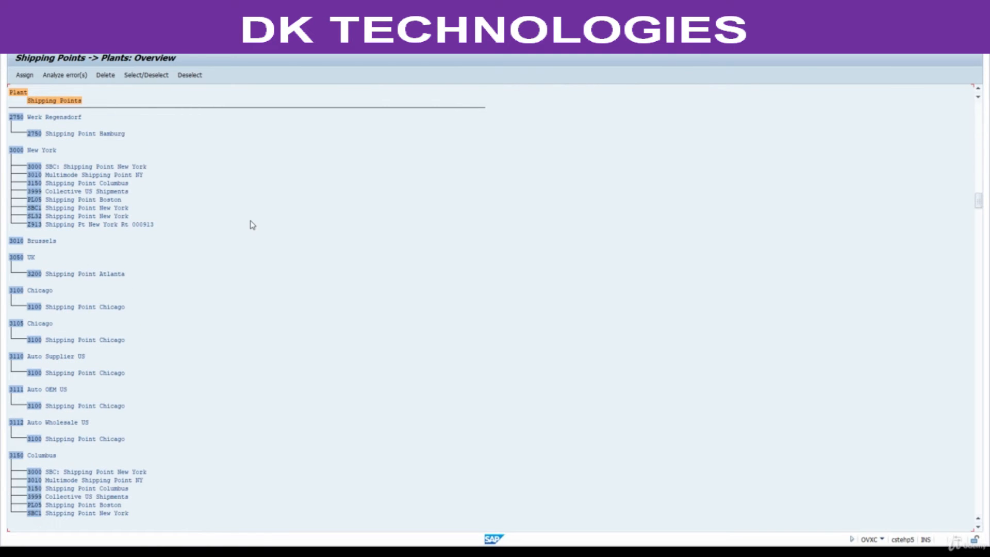
scroll(253, 225, "down", 15)
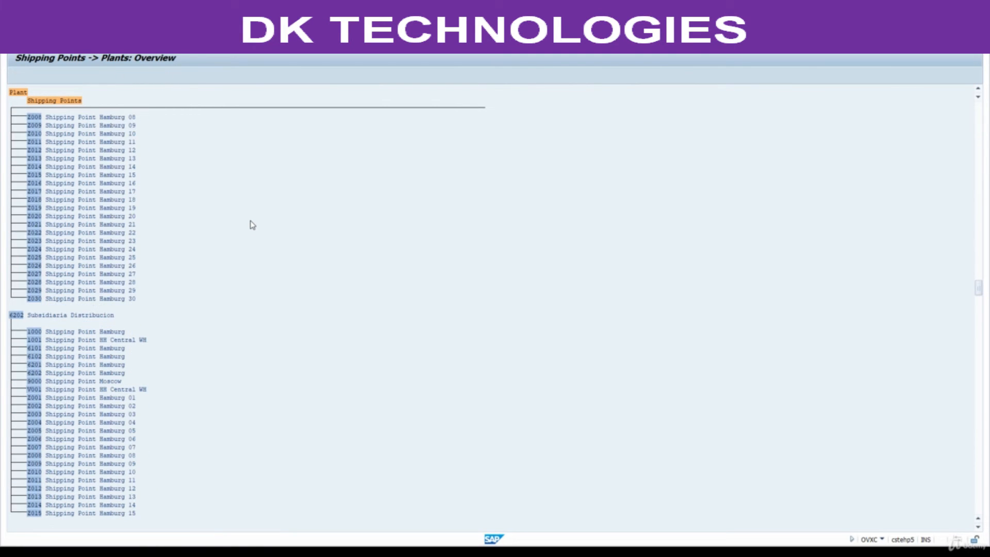
scroll(252, 224, "down", 10)
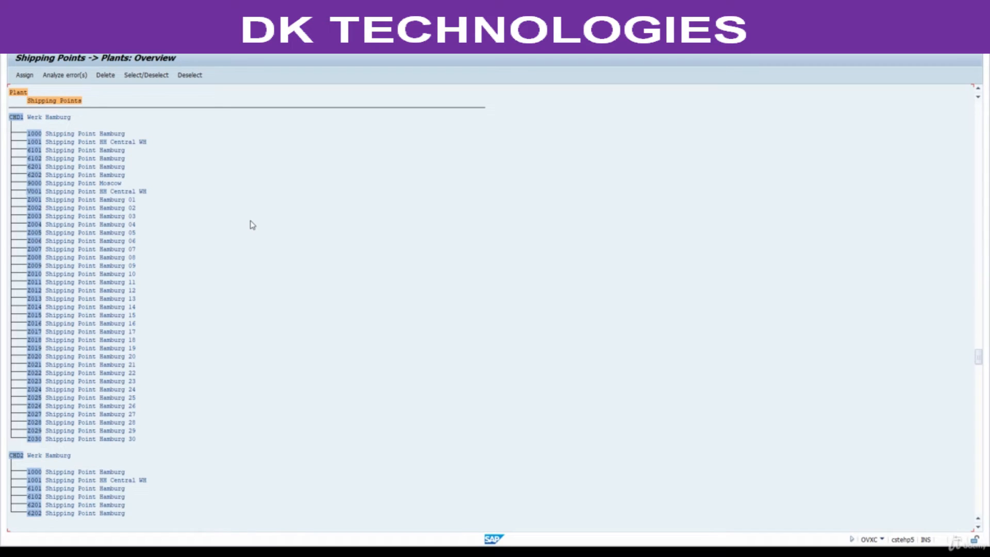
scroll(253, 225, "up", 10)
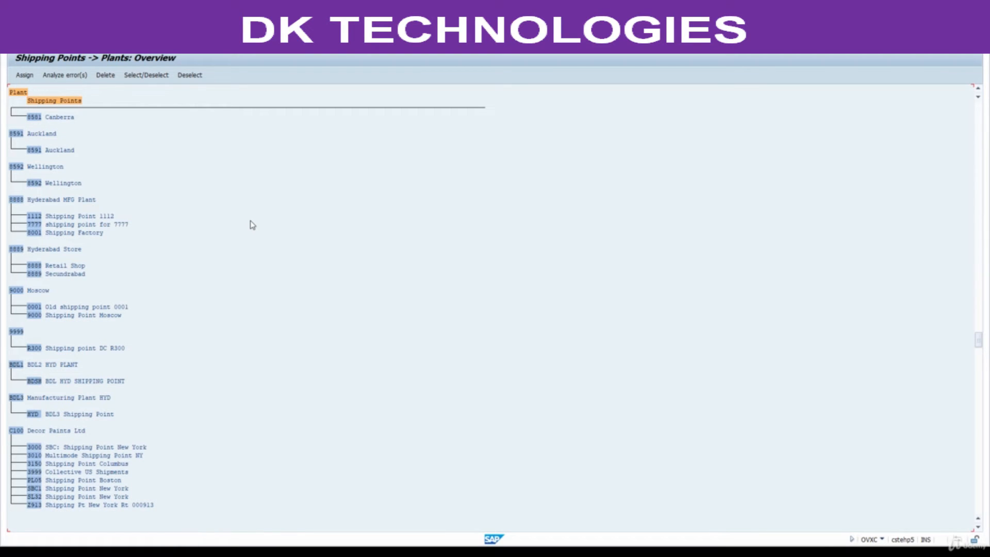
scroll(253, 224, "up", 2)
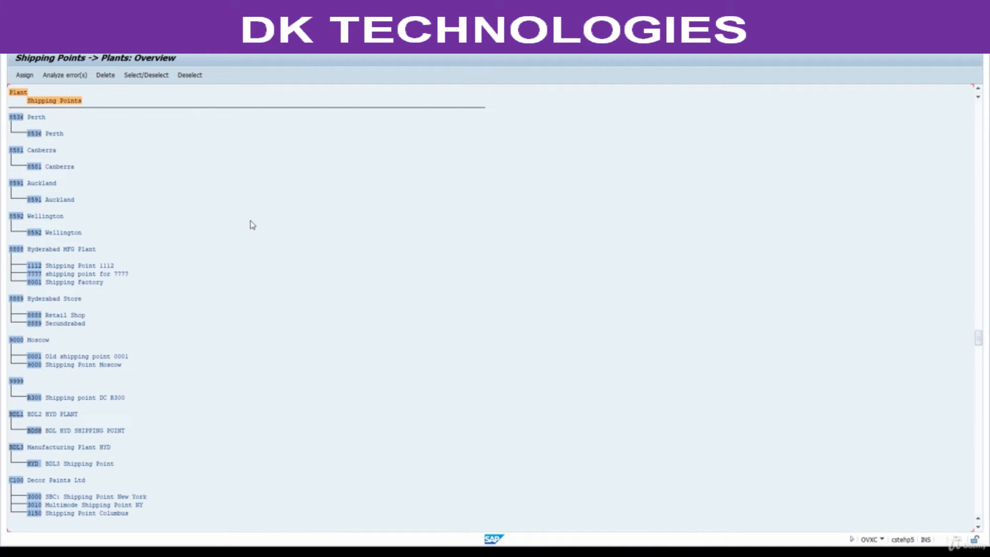
scroll(252, 225, "up", 5)
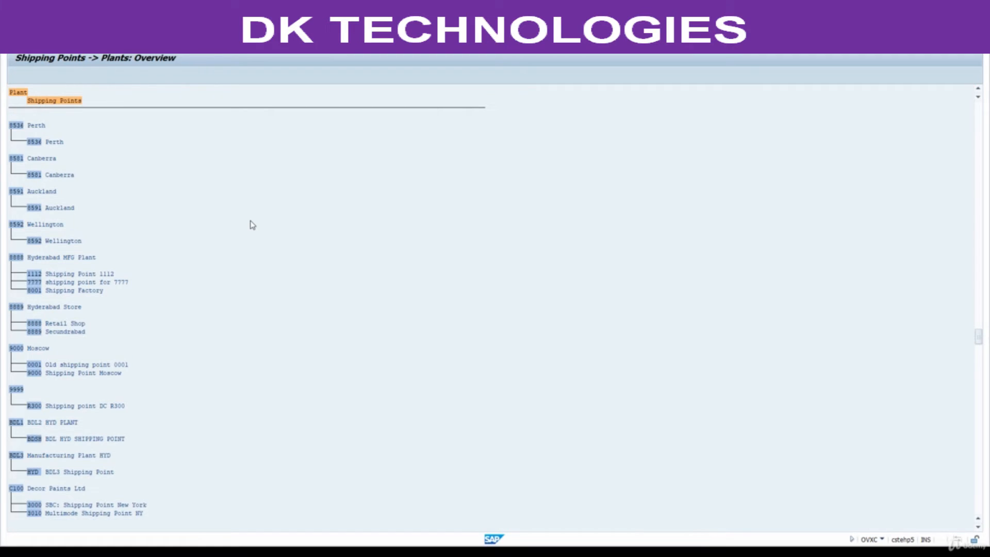
scroll(253, 225, "up", 5)
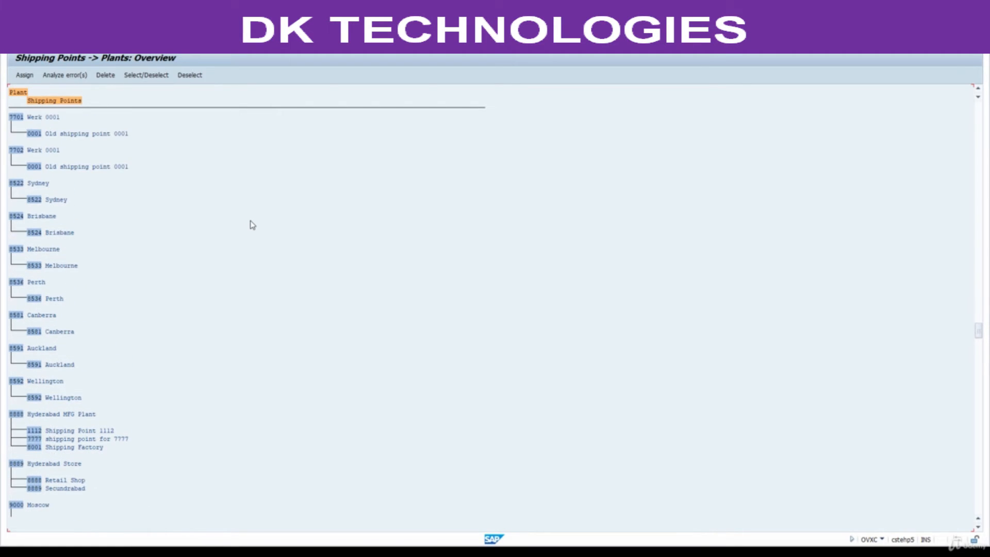
scroll(253, 224, "up", 1)
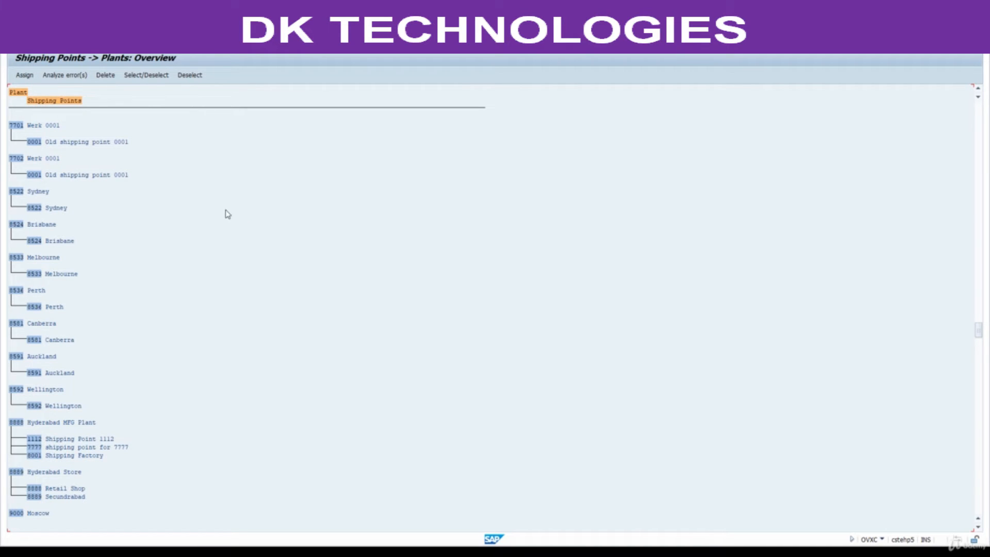
Switch to the PDF guide and look back through the sections preceding the shipping point assignment.
left_click(591, 549)
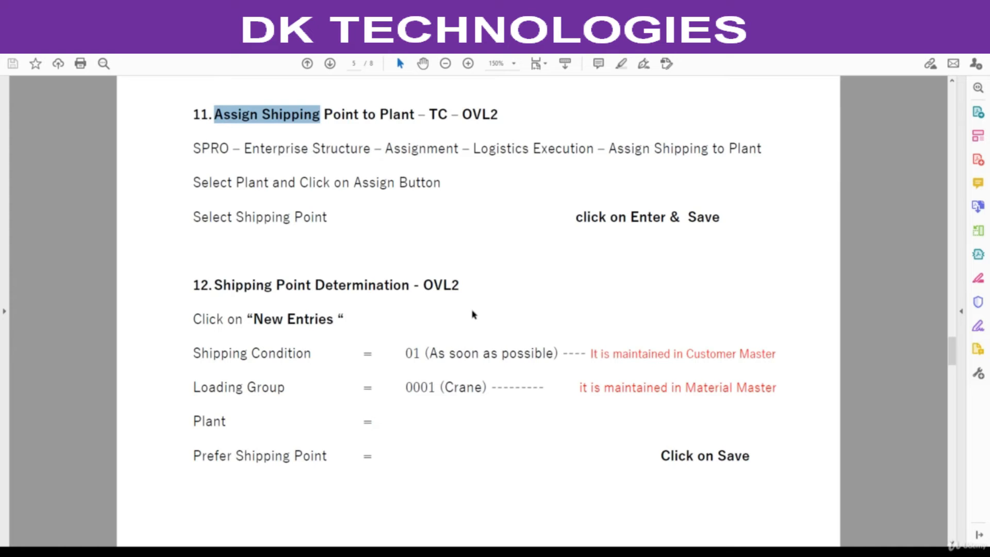
scroll(473, 315, "up", 20)
scroll(474, 315, "up", 10)
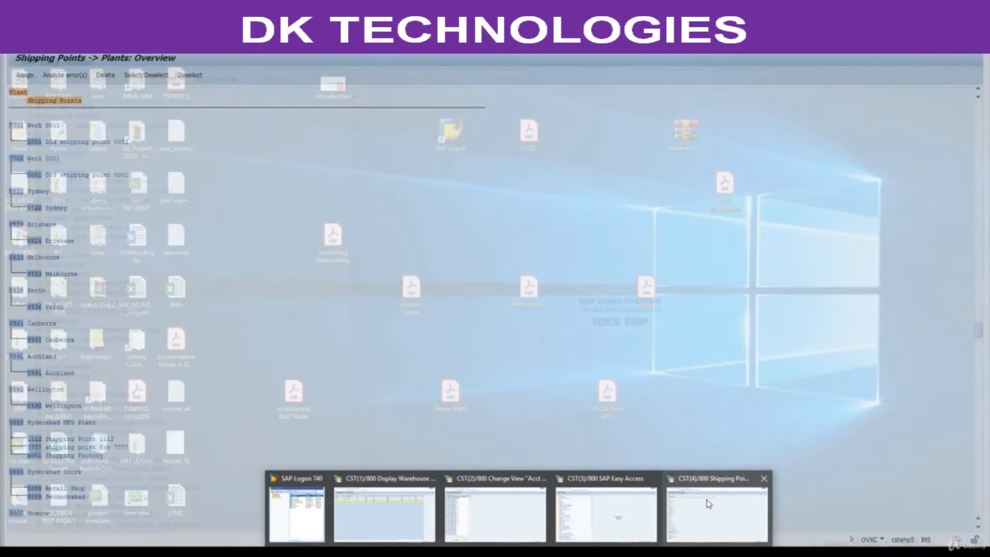
Switch to SAP, return to the implementation guide, and open Assign sales organization - distribution channel - plant.
left_click(707, 504)
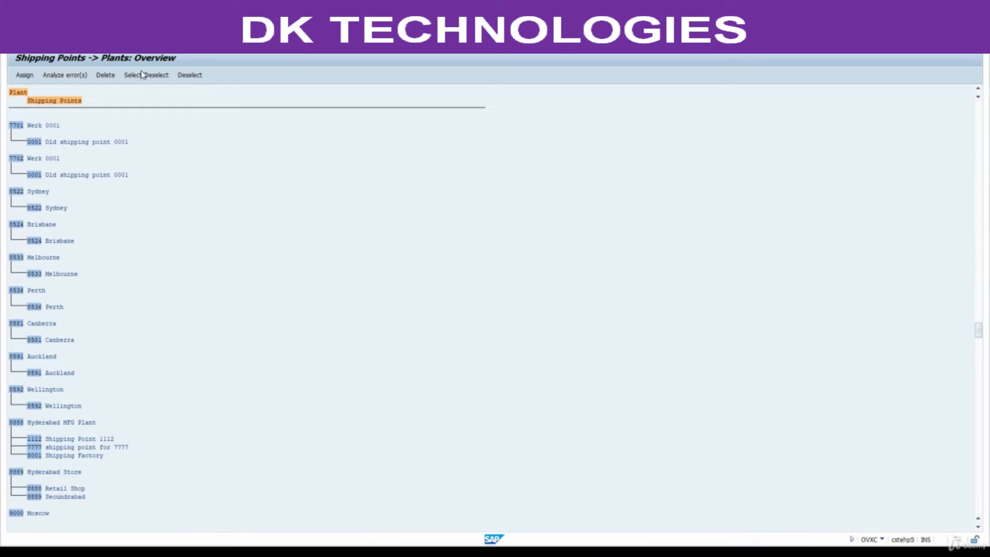
left_click(144, 45)
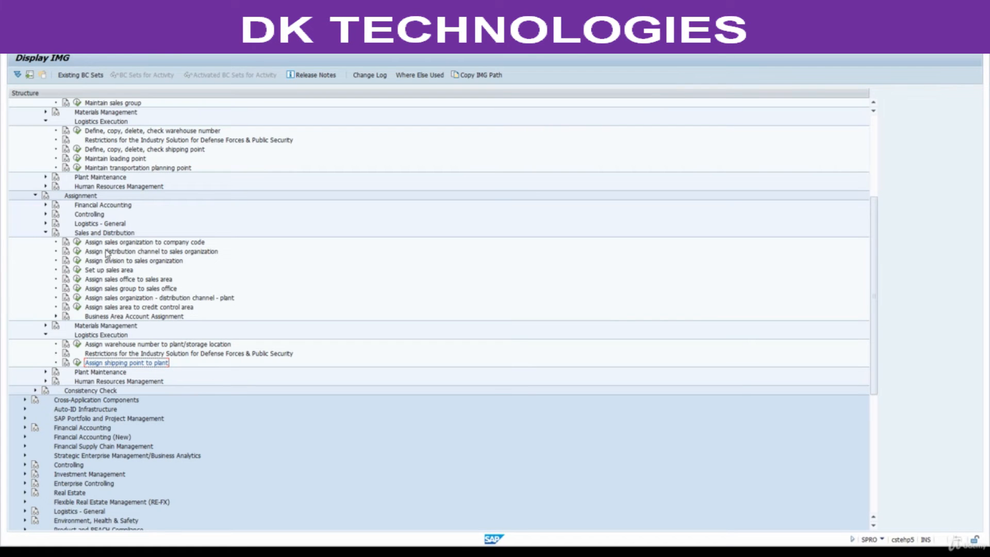
left_click(115, 300)
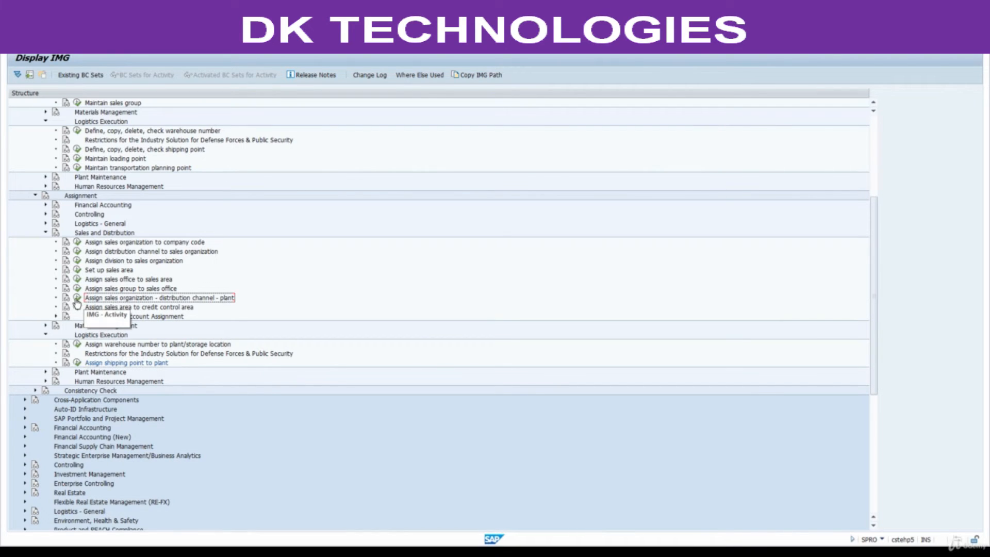
left_click(77, 299)
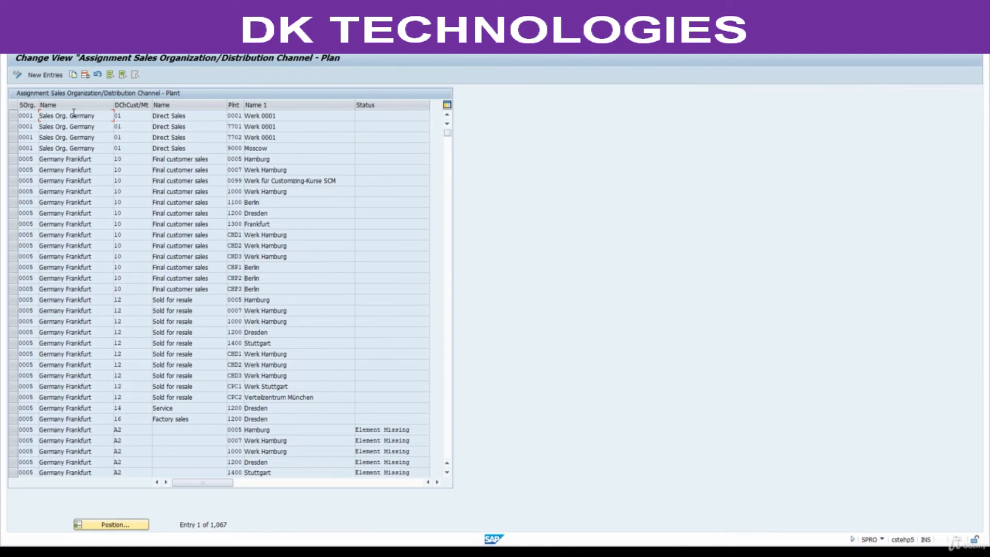
Position the list of sales organization, distribution channel and plant assignments at sales organization 8888.
left_click(110, 525)
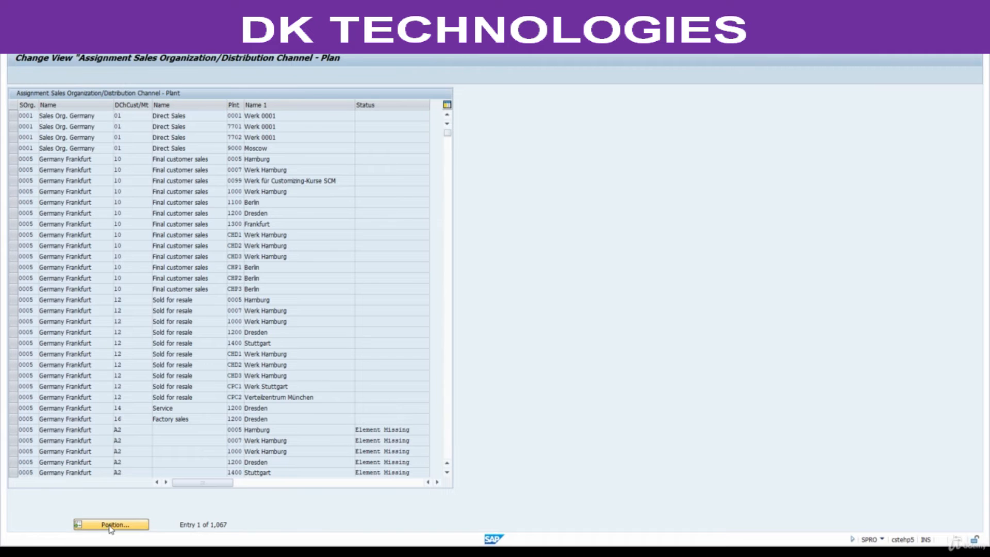
type("8888")
key("Return")
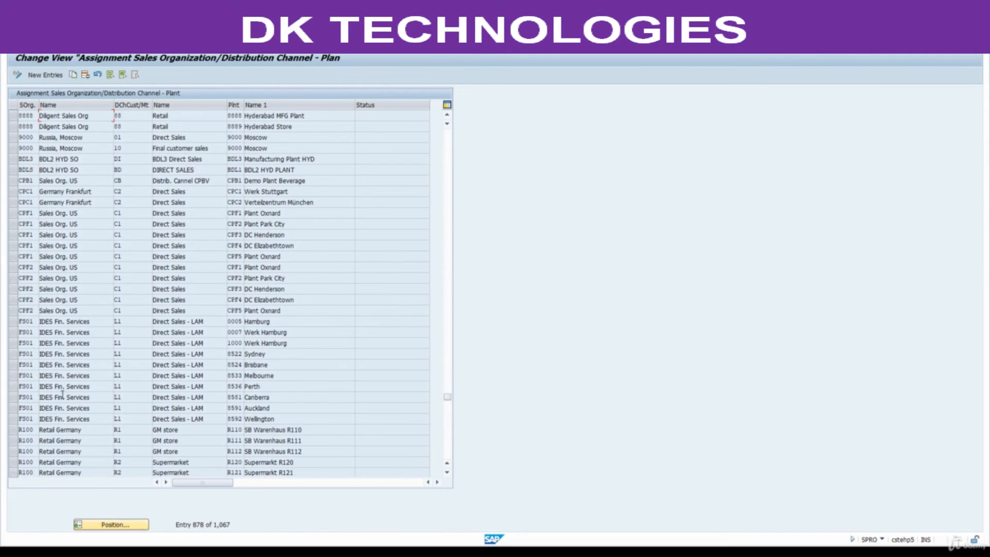
Add a new entry assigning sales organization 8800 and distribution channel 88 to plant 8801.
left_click(47, 76)
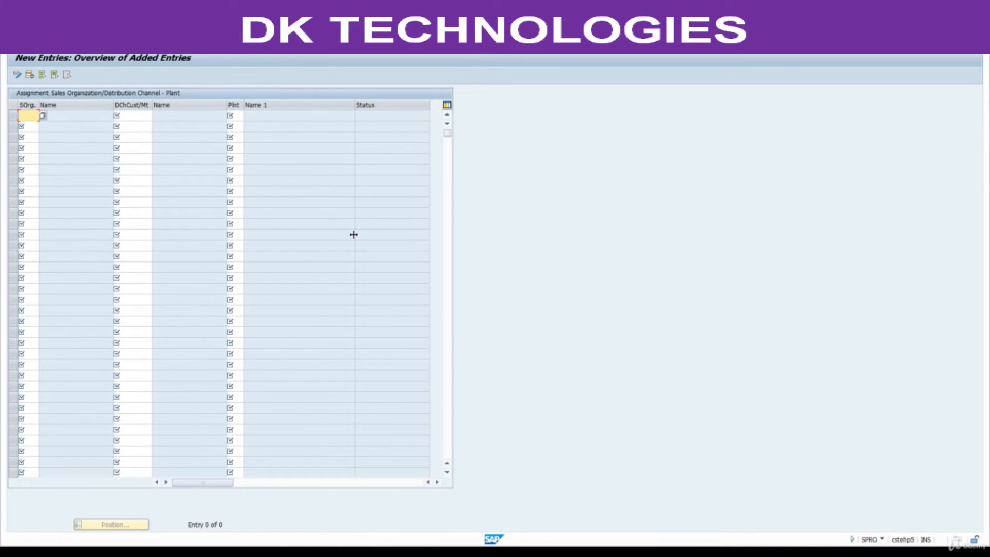
type("8800")
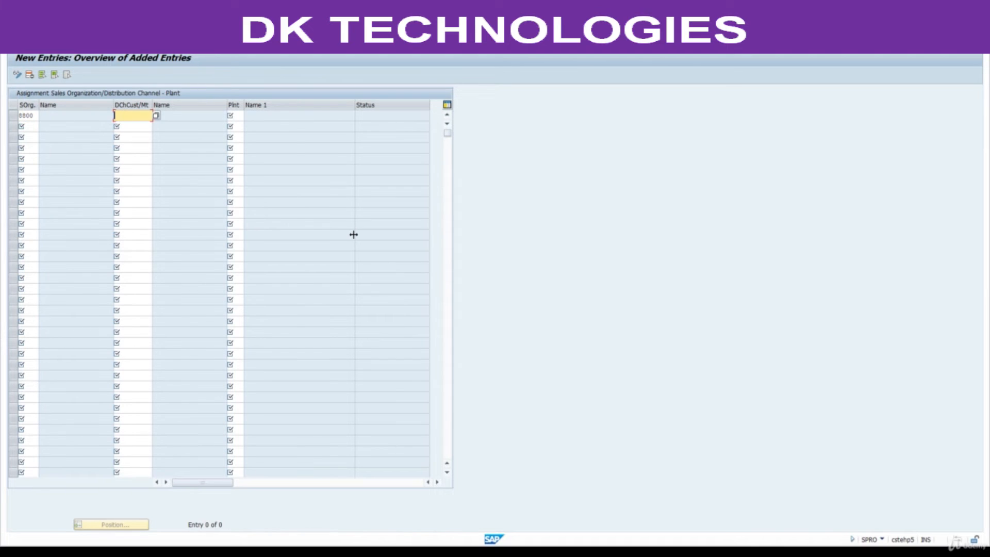
key("Tab")
type("8801")
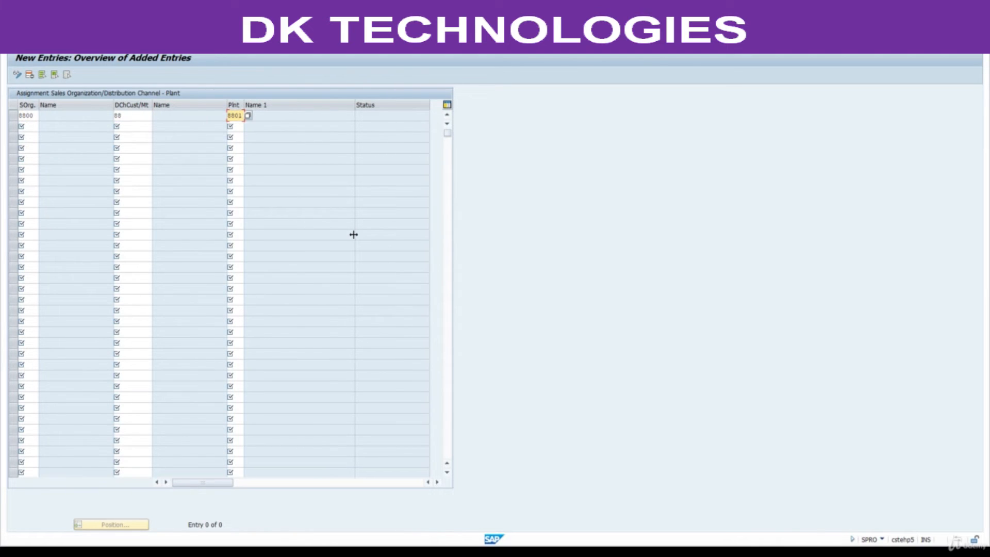
key("Return")
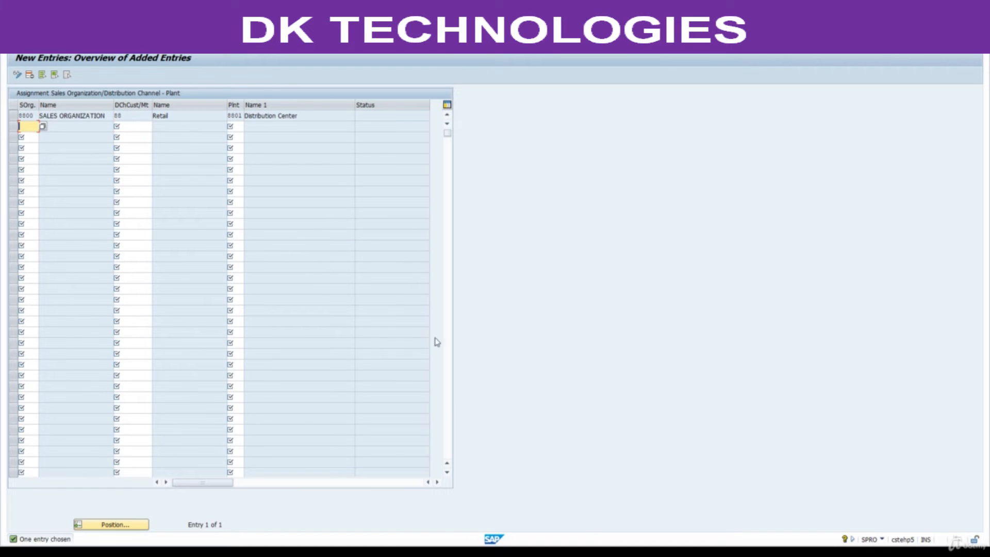
Save the new plant assignment with the customizing request and return to the implementation guide.
key("ctrl+s")
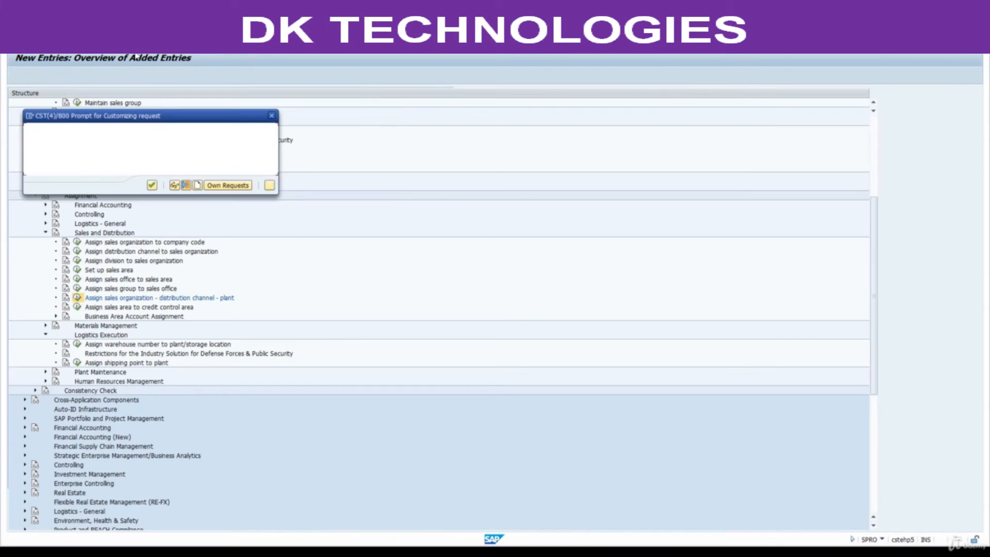
left_click(153, 186)
left_click(138, 46)
left_click(137, 46)
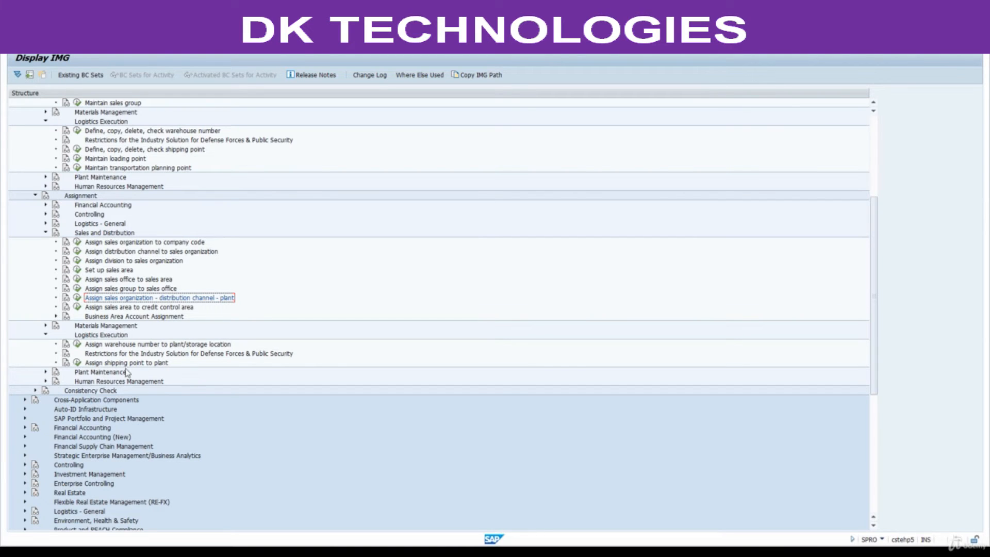
Open Assign shipping point to plant and find plant 8801 in the overview, using a search limit of 999 hits.
left_click(78, 363)
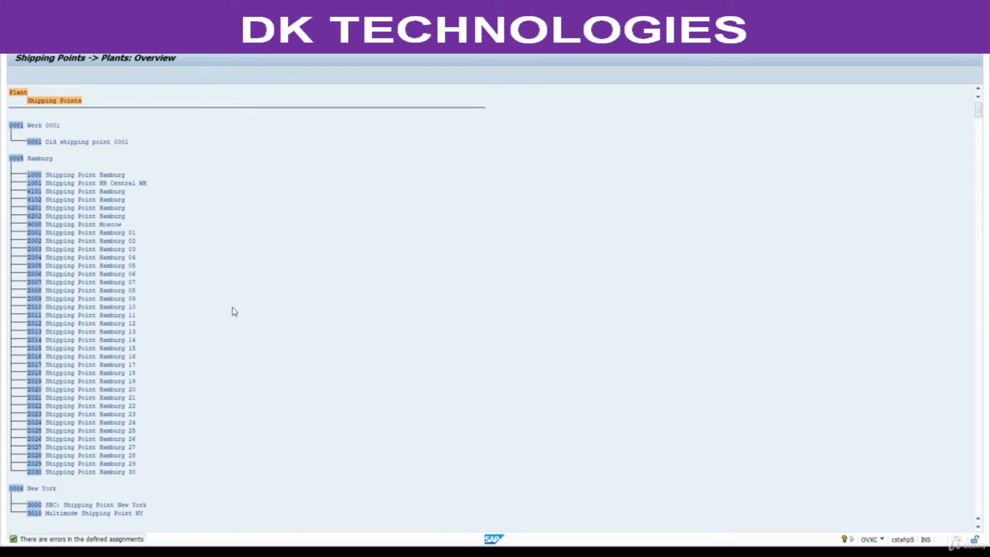
key("ctrl+f")
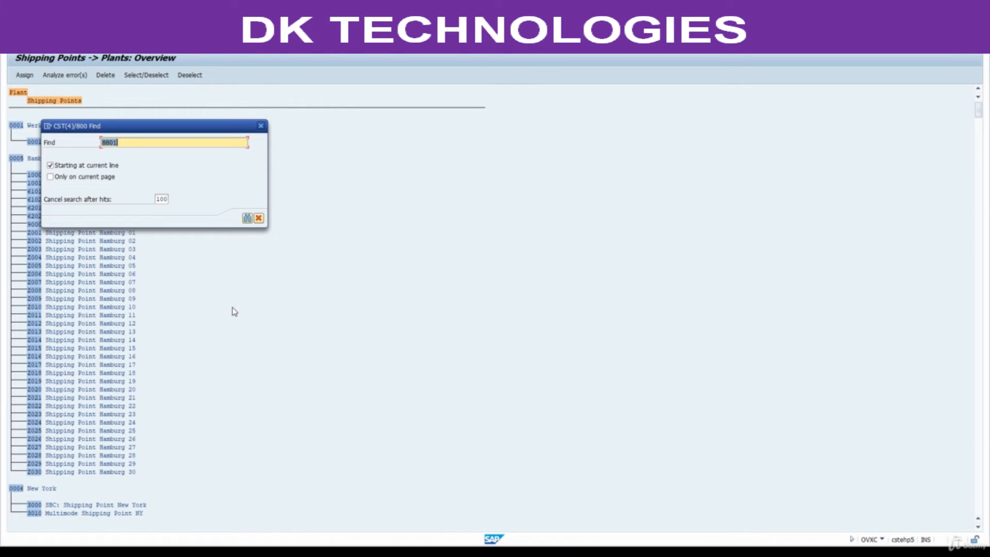
left_click(157, 201)
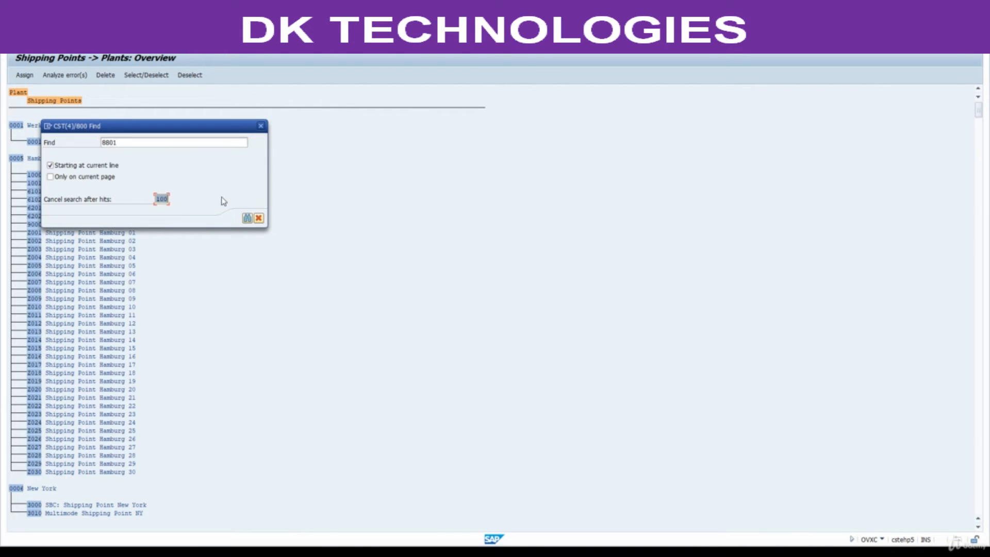
type("999")
key("Return")
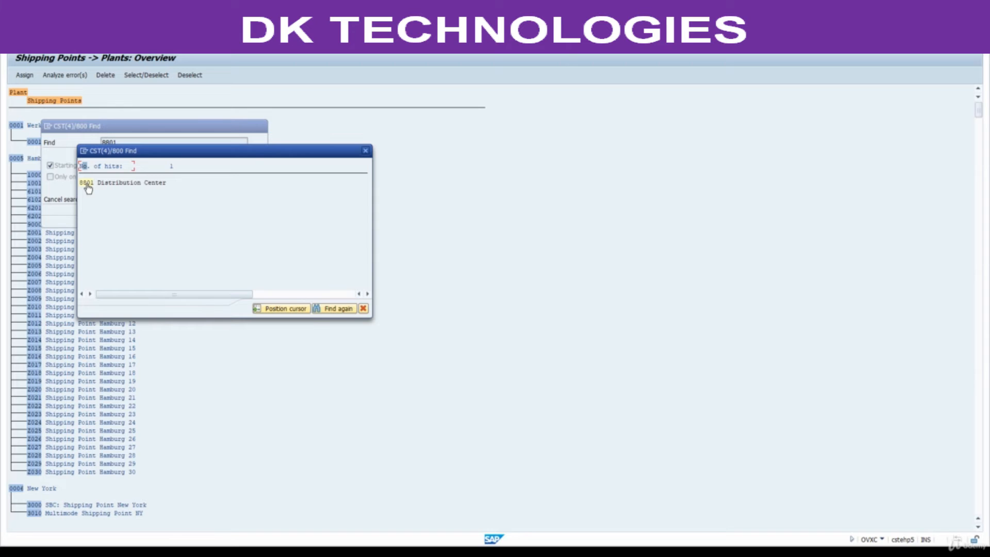
left_click(86, 184)
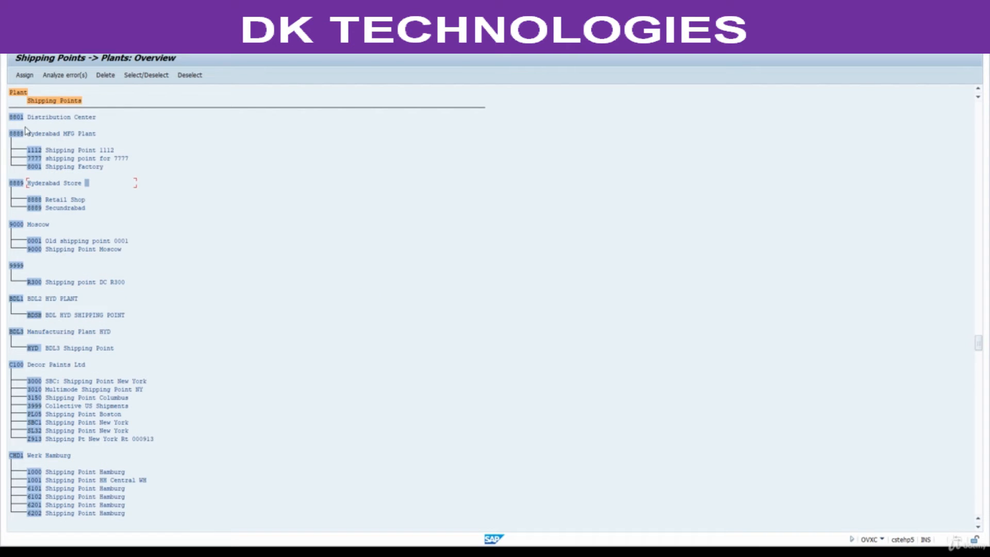
Assign shipping point 8801 (Shipping Point 8801 plant) to plant 8801 Distribution Center.
left_click(19, 120)
left_click(24, 76)
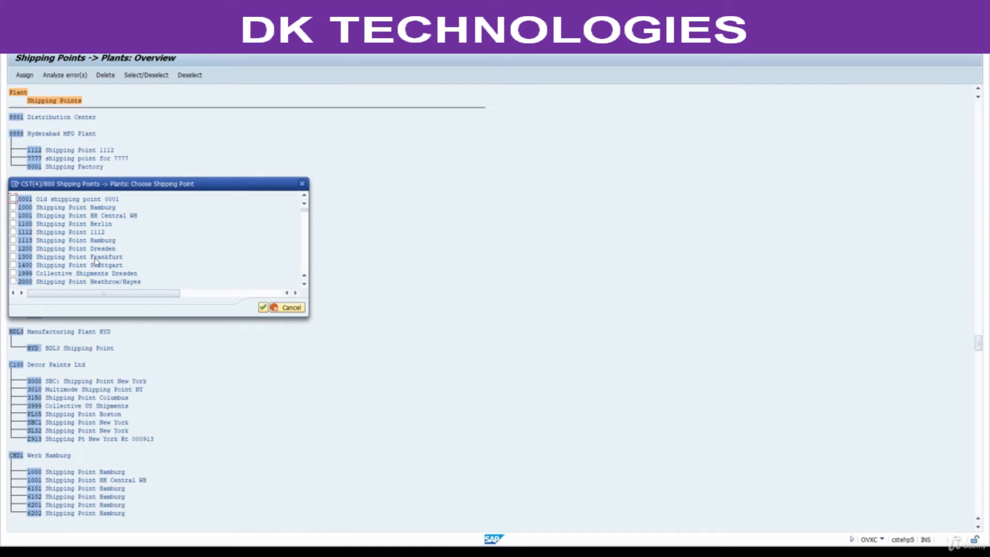
scroll(95, 261, "down", 5)
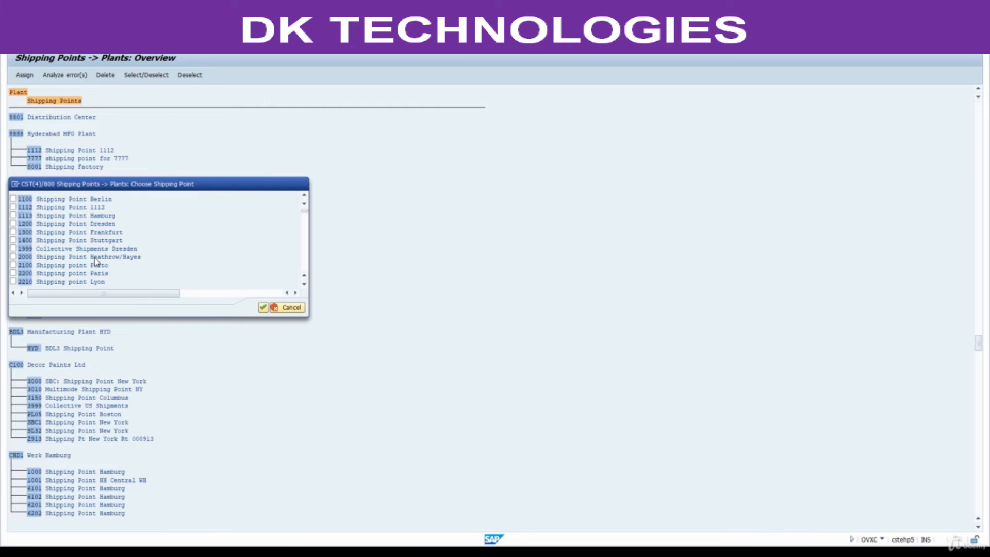
scroll(95, 261, "down", 4)
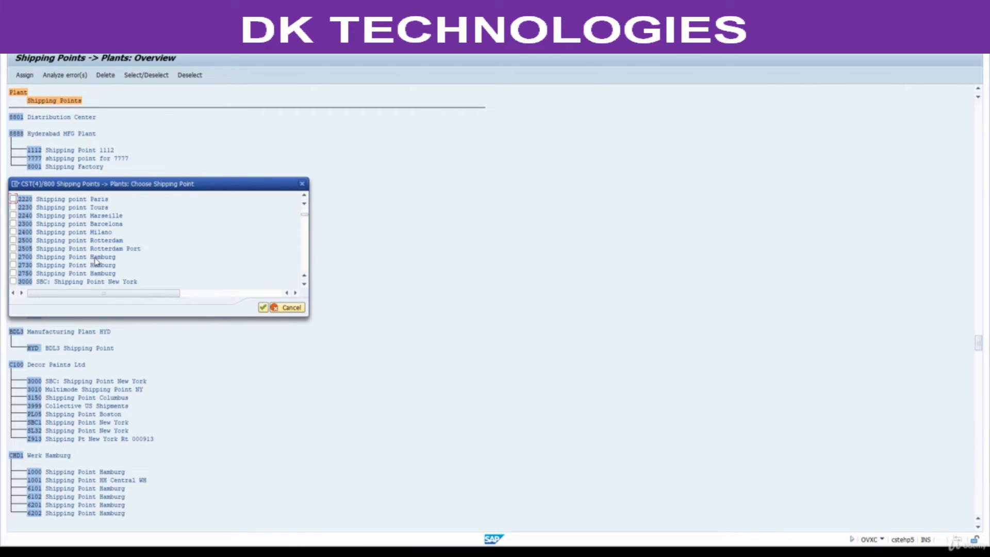
scroll(95, 261, "down", 5)
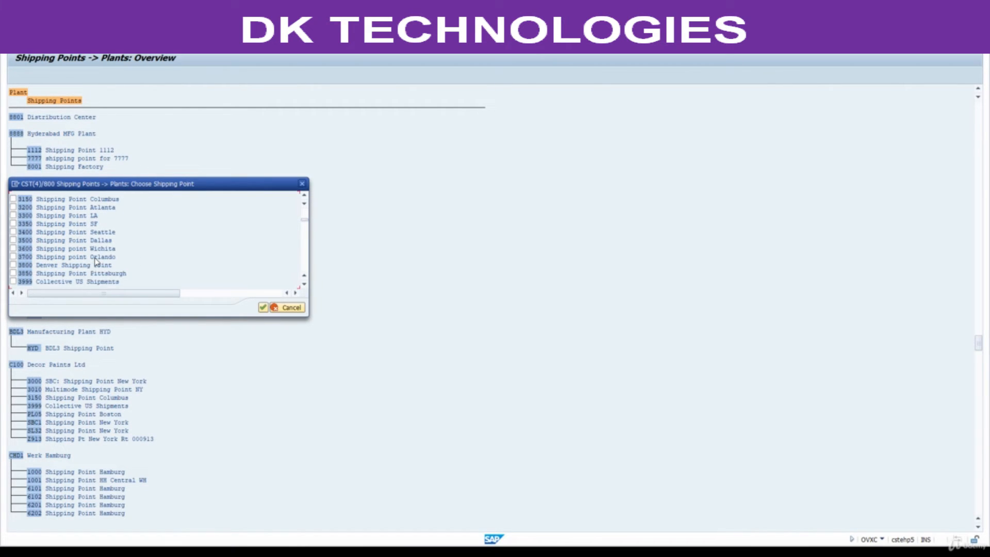
scroll(95, 261, "down", 5)
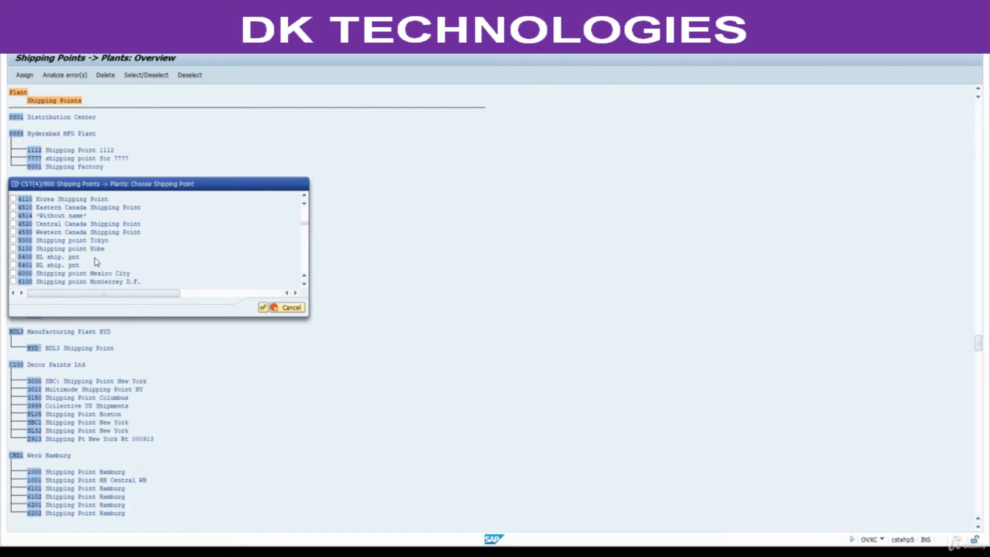
scroll(95, 262, "down", 5)
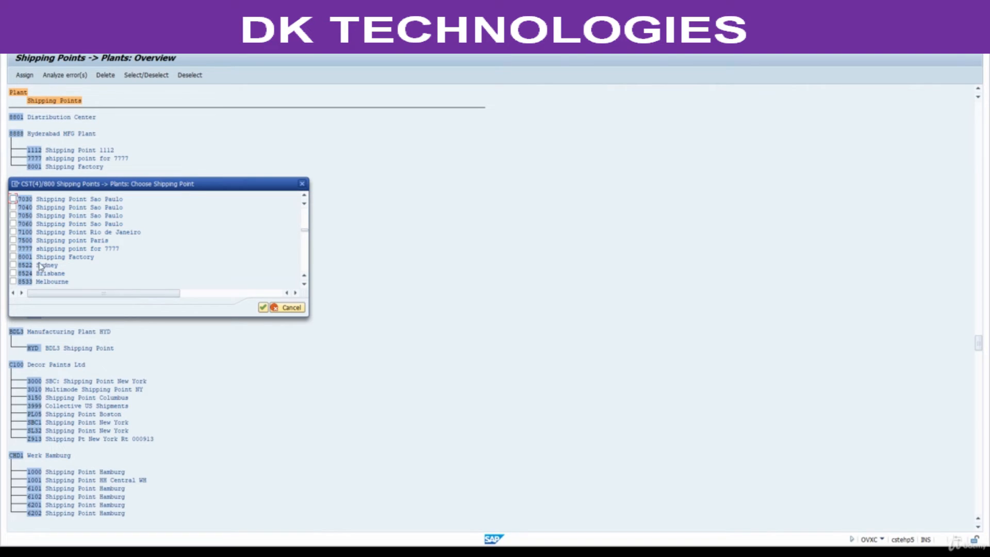
scroll(116, 267, "down", 3)
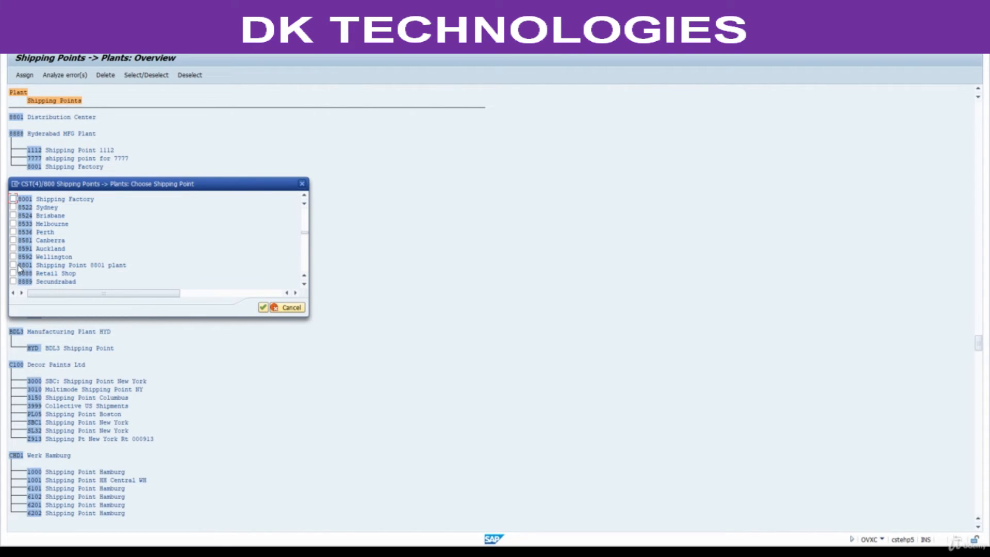
left_click(14, 265)
left_click(263, 307)
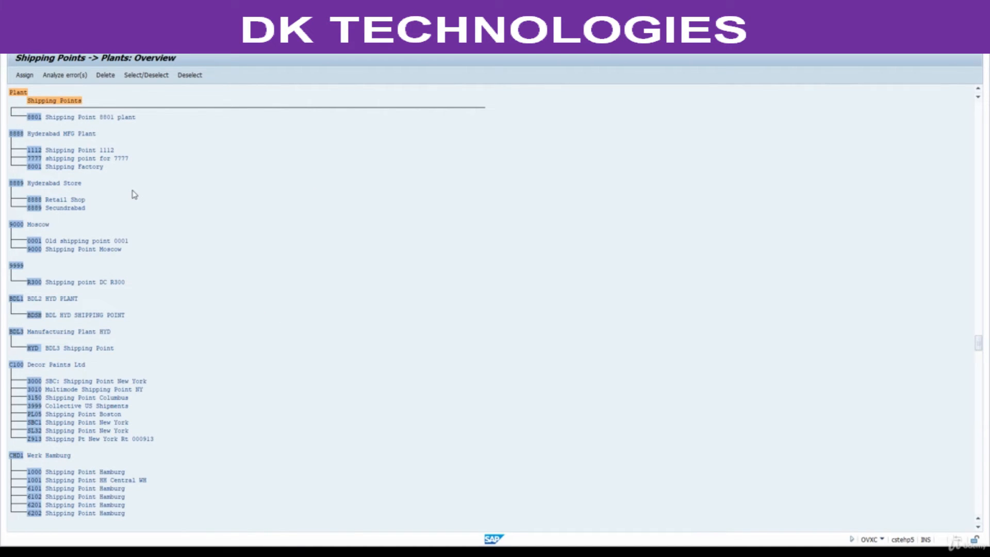
Check the assignment under plant 8801 and save it with the proposed customizing request.
scroll(132, 192, "up", 2)
scroll(78, 160, "up", 1)
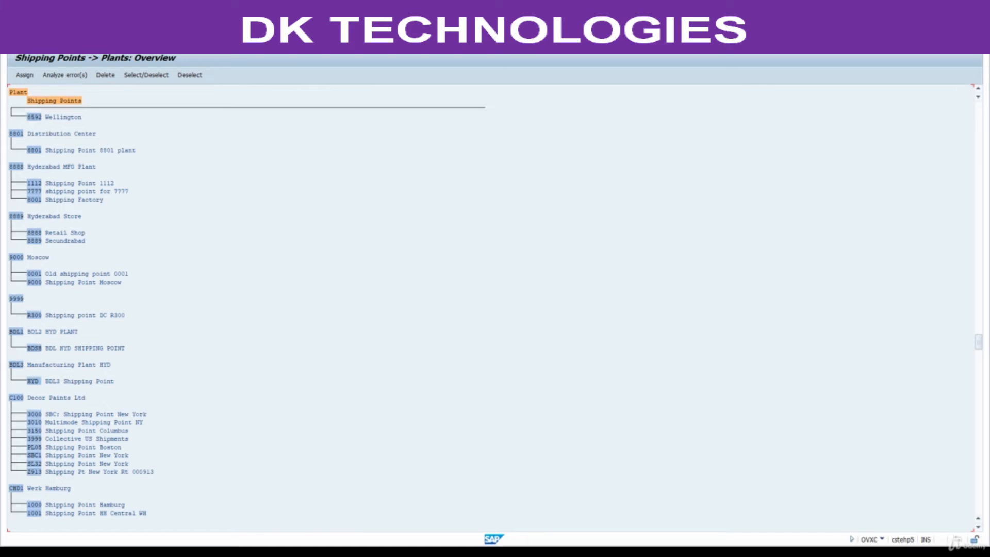
key("ctrl+s")
key("Return")
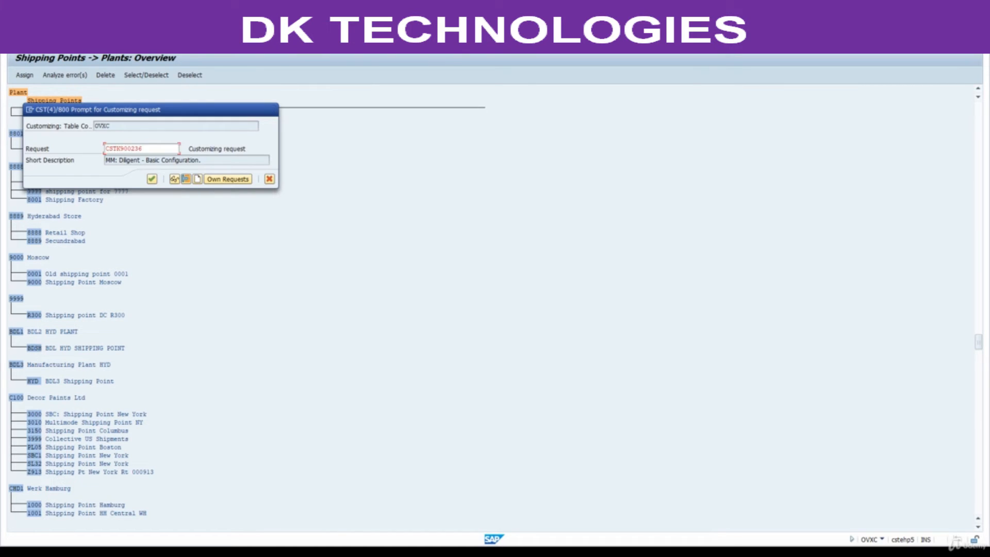
Switch to the PDF configuration notes and read sections 10 to 12, up to the transaction code for Shipping Point Determination.
left_click(567, 552)
scroll(485, 421, "down", 8)
scroll(485, 422, "down", 7)
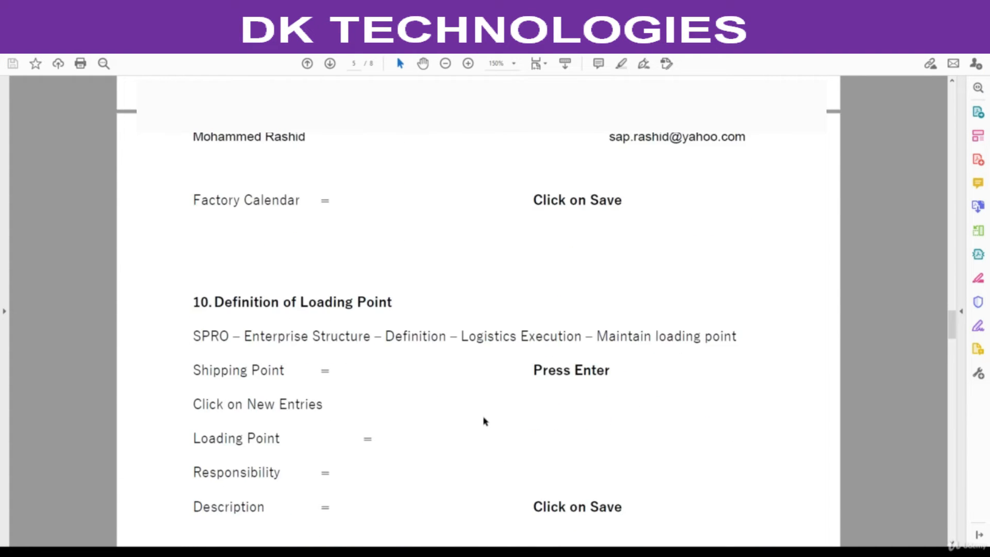
left_click_drag(210, 114, 654, 320)
left_click(510, 247)
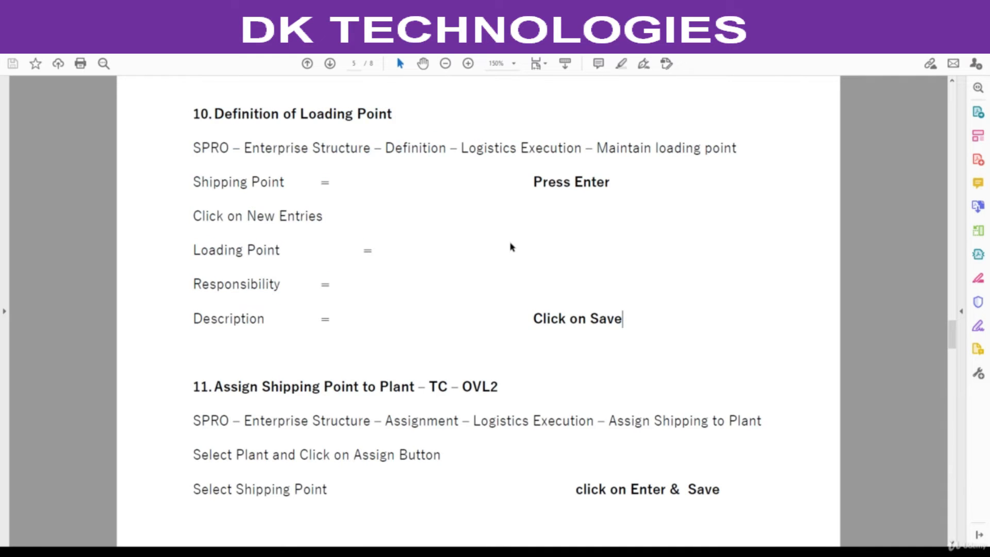
scroll(510, 246, "down", 7)
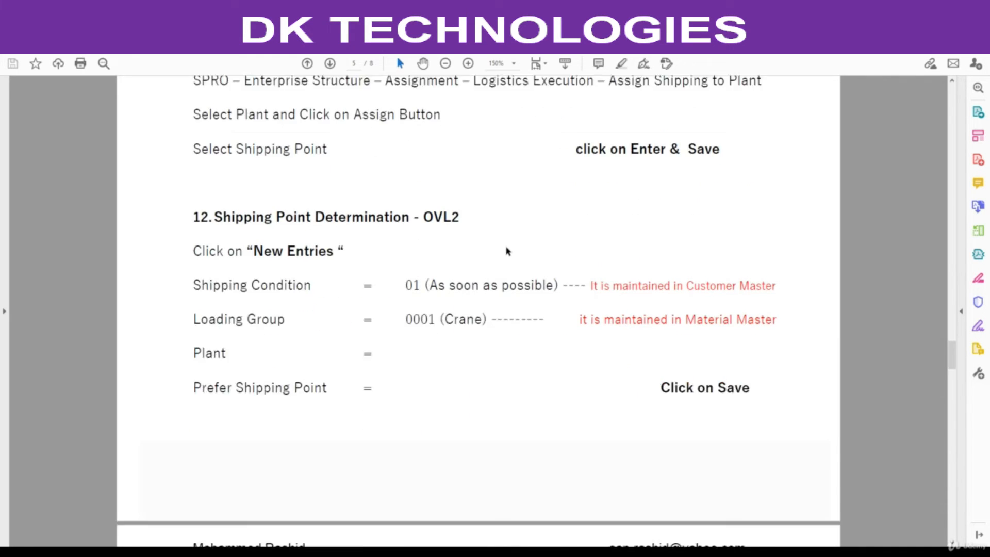
scroll(508, 251, "down", 1)
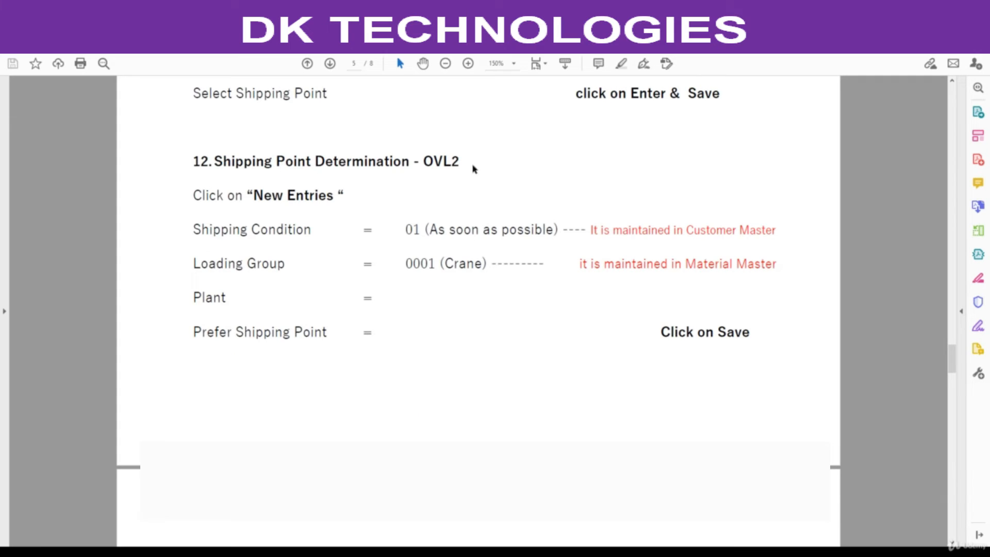
left_click_drag(423, 161, 462, 164)
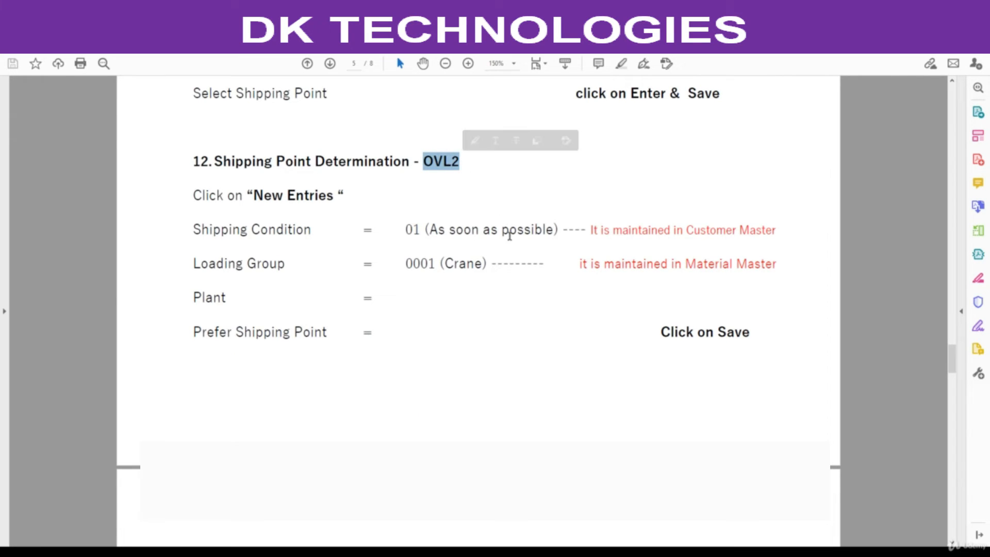
Switch to SAP and try to open transaction OVL2, declining to display the locked data.
key("alt+Tab")
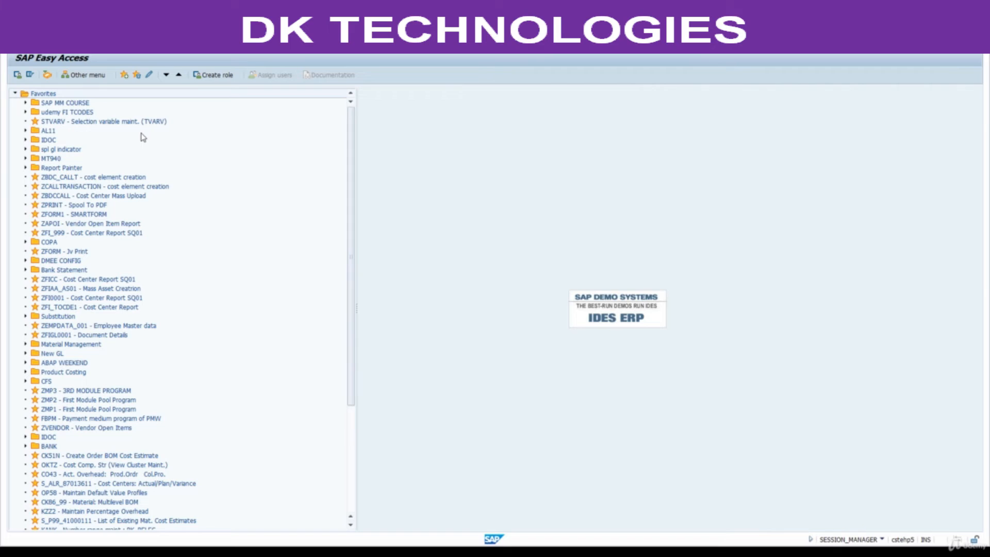
key("Return")
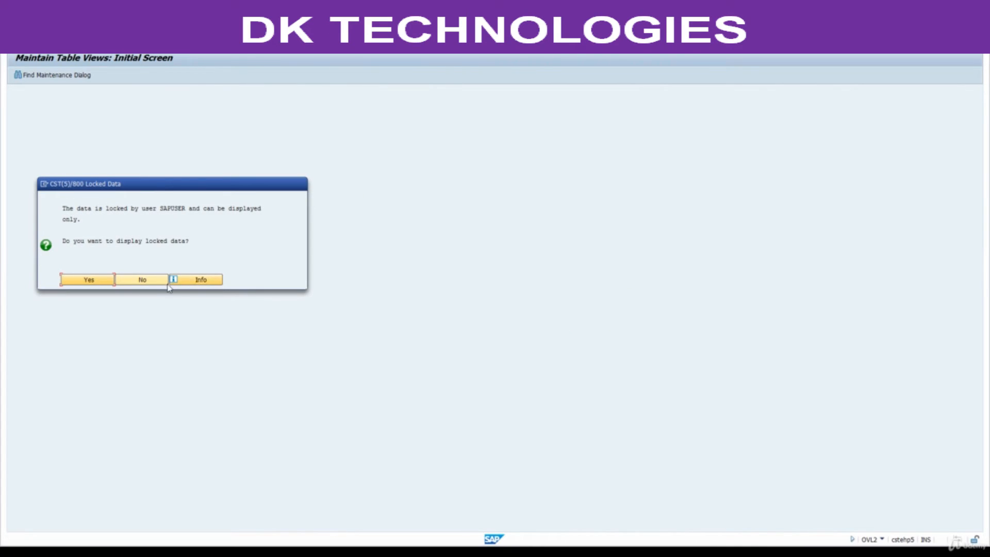
left_click(144, 281)
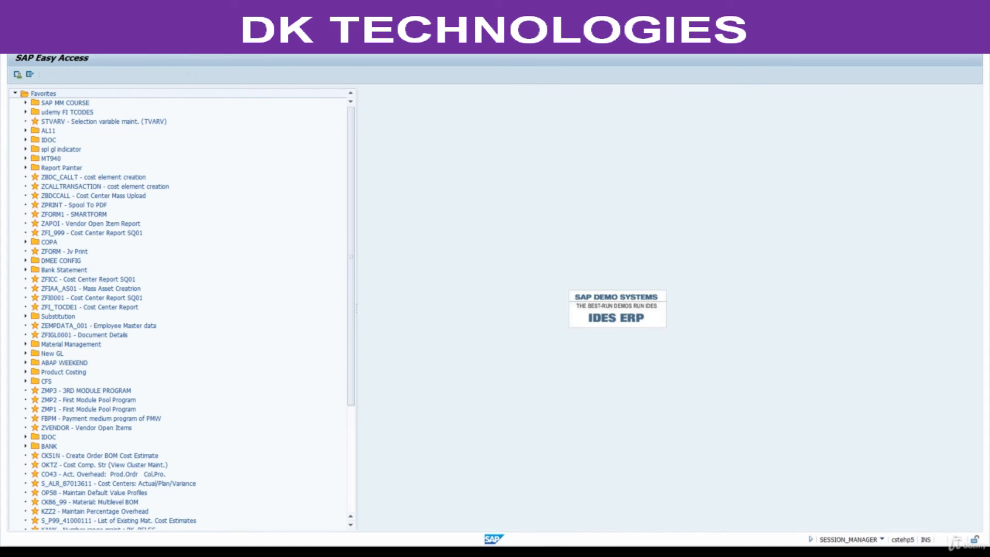
Leave the Acct Key view (VKOA) and the shipping points to plants overview in the other open SAP sessions.
mouse_move(531, 549)
left_click(453, 521)
left_click(67, 42)
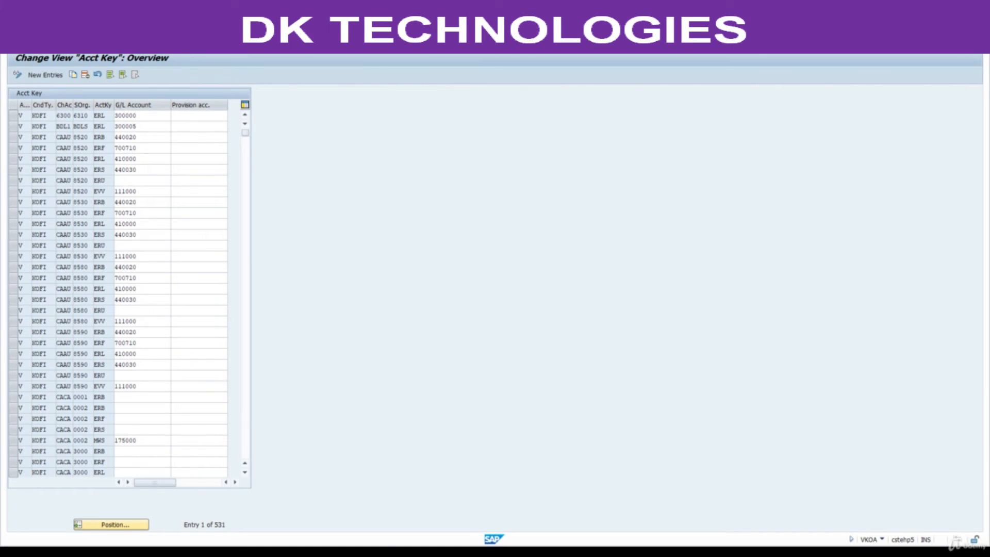
left_click(140, 42)
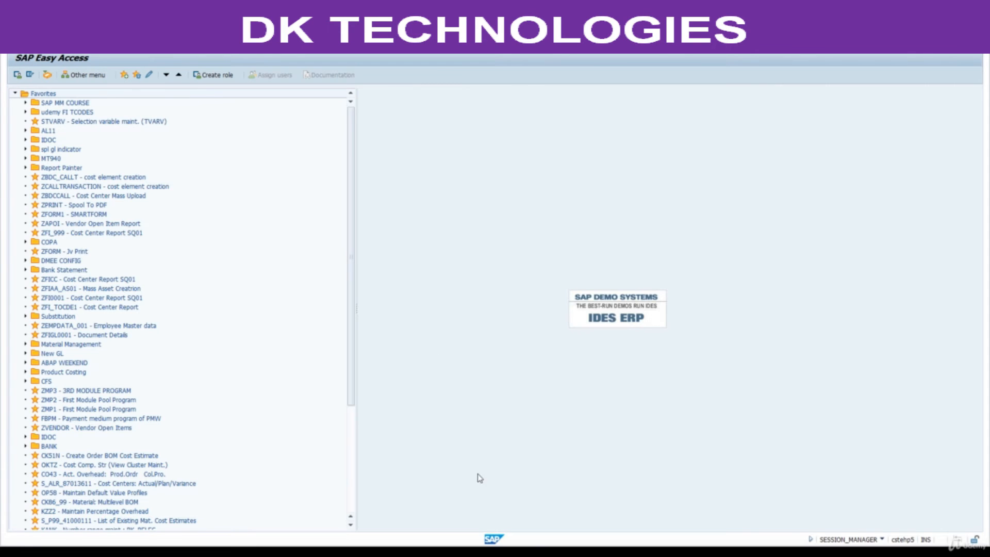
mouse_move(528, 550)
left_click(509, 529)
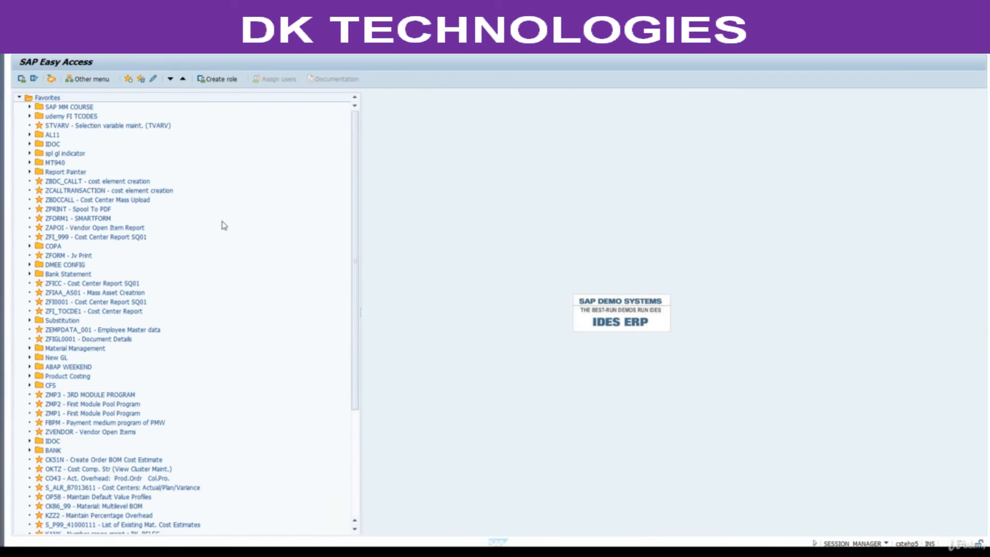
left_click(608, 528)
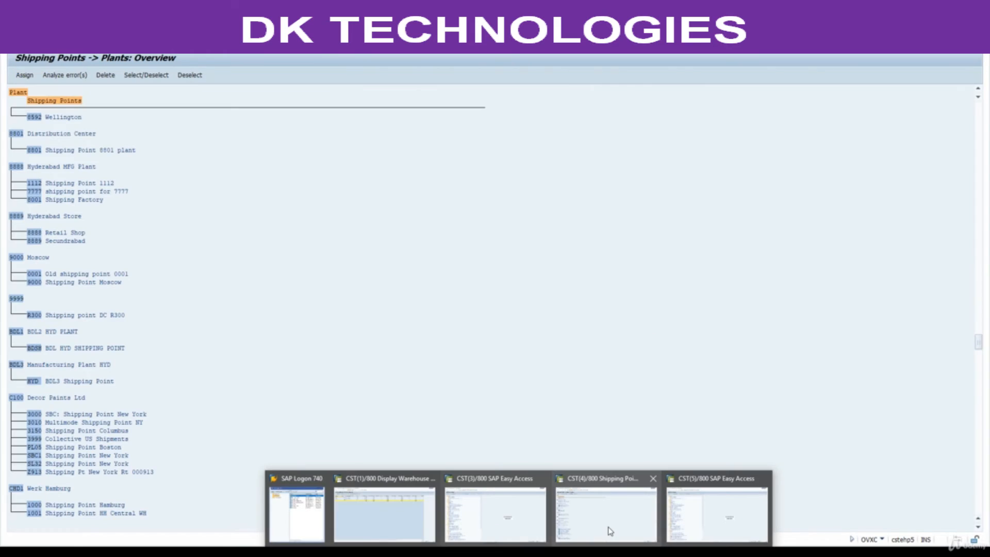
left_click(140, 42)
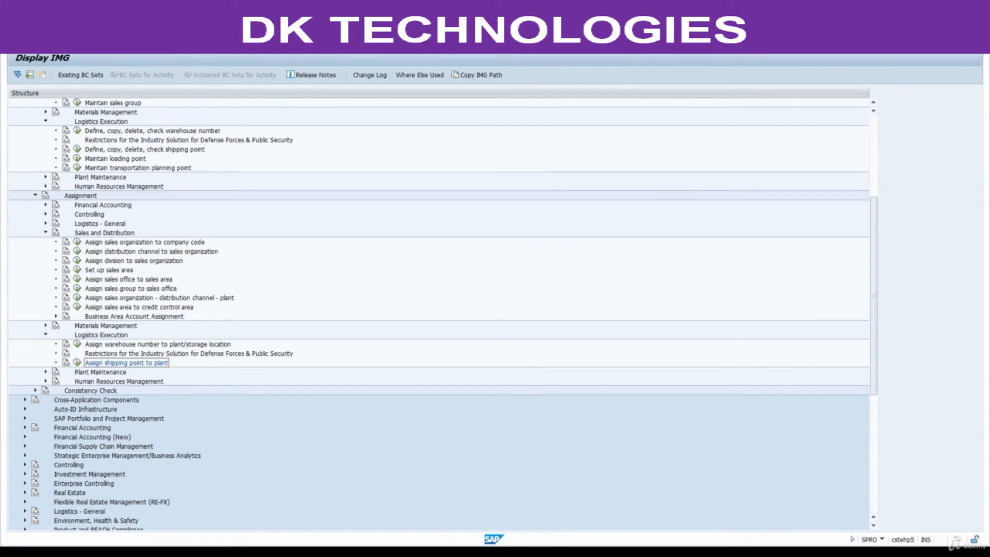
Open transaction OVL2 in the free session, start a new entry with shipping condition 01 (As soon as possible), and widen the SC column.
mouse_move(519, 550)
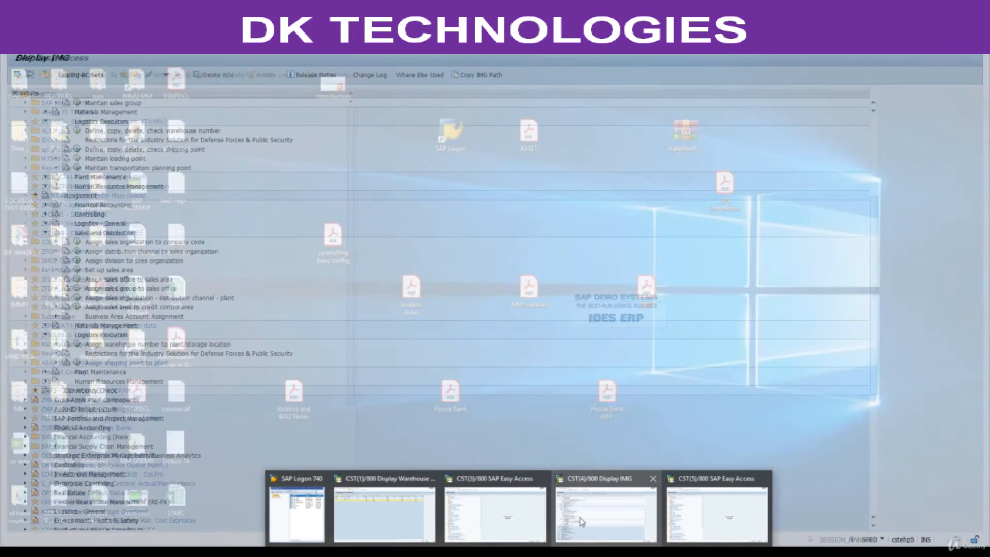
left_click(703, 509)
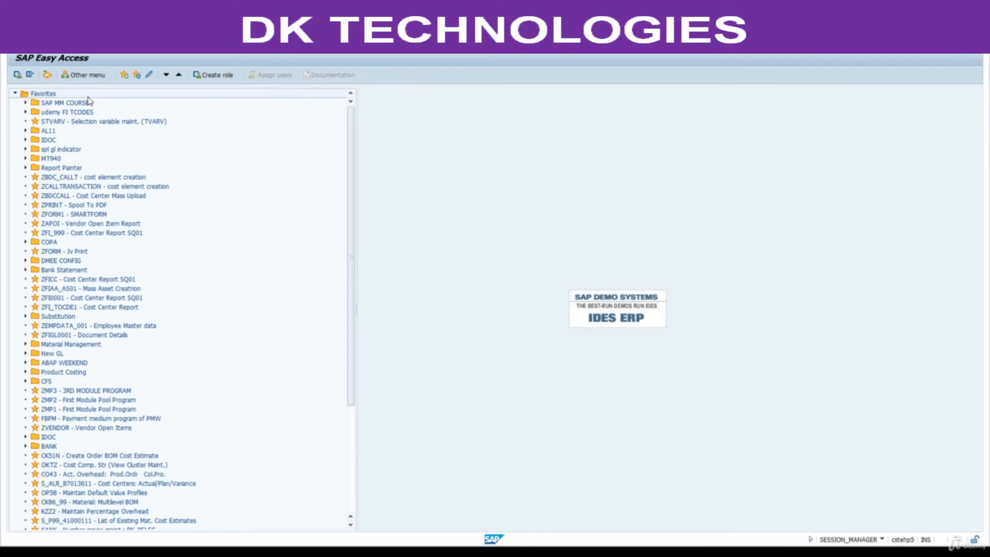
key("Return")
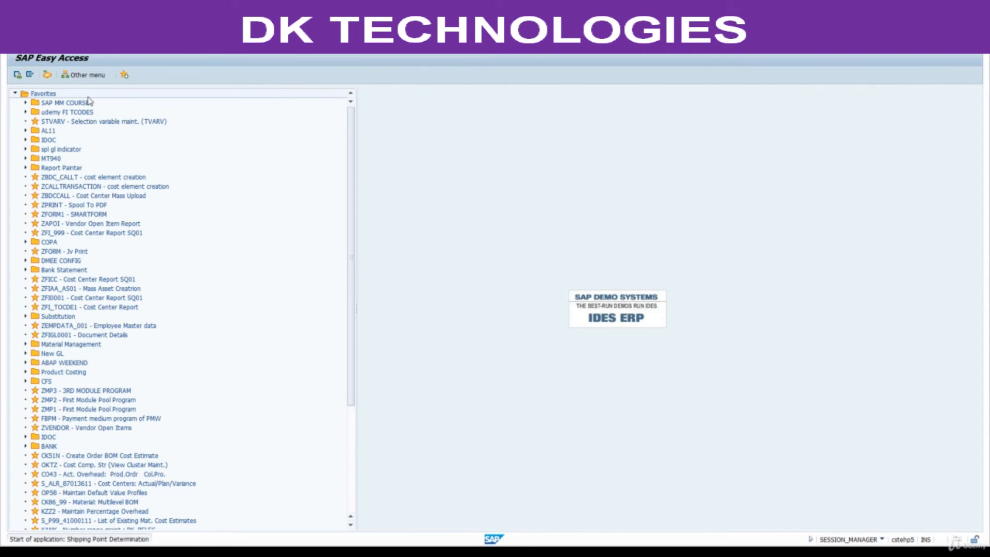
left_click(46, 74)
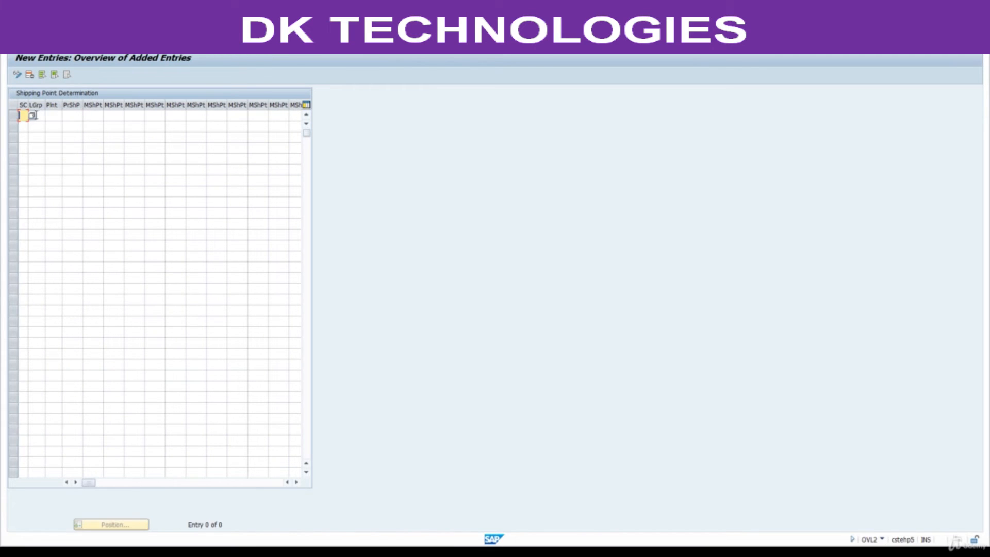
key("F4")
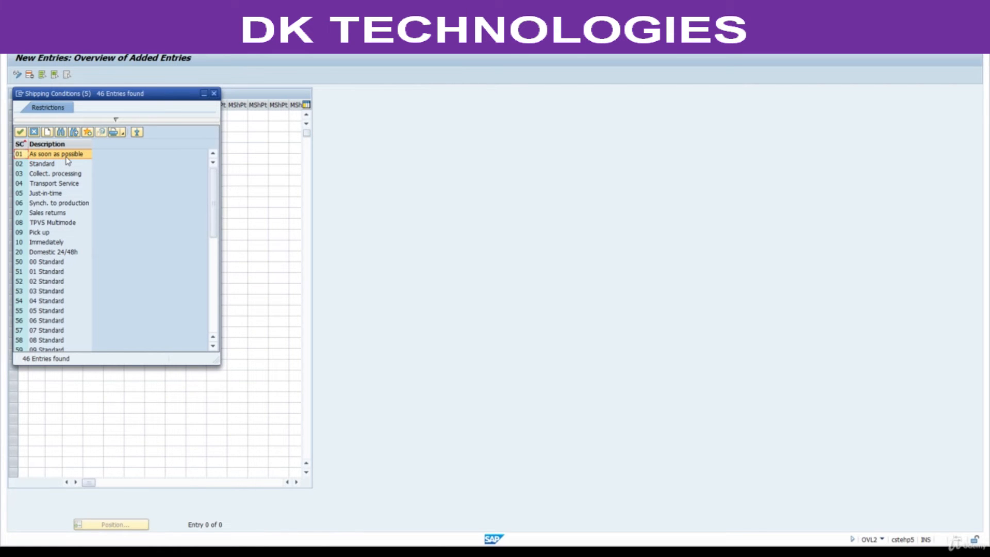
double_click(66, 156)
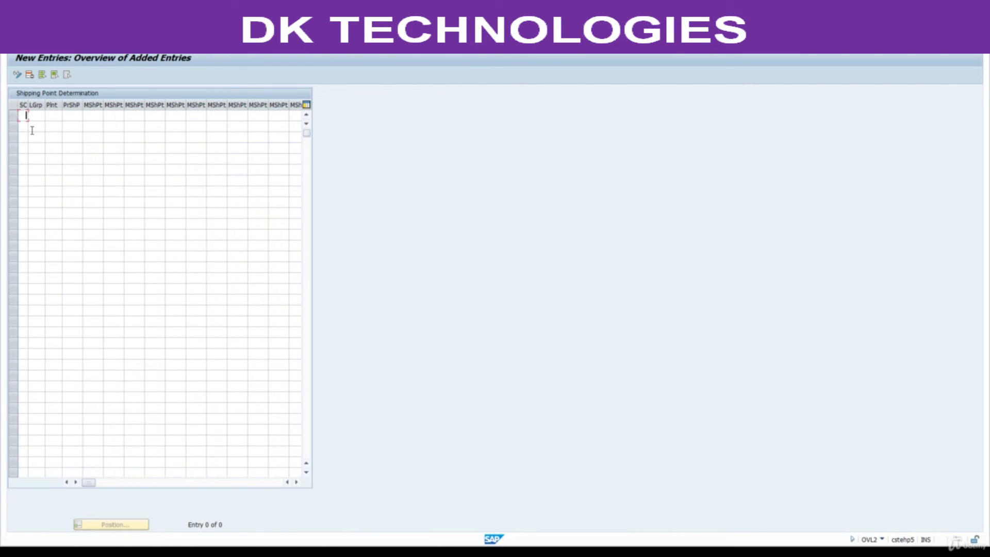
left_click_drag(26, 105, 6, 120)
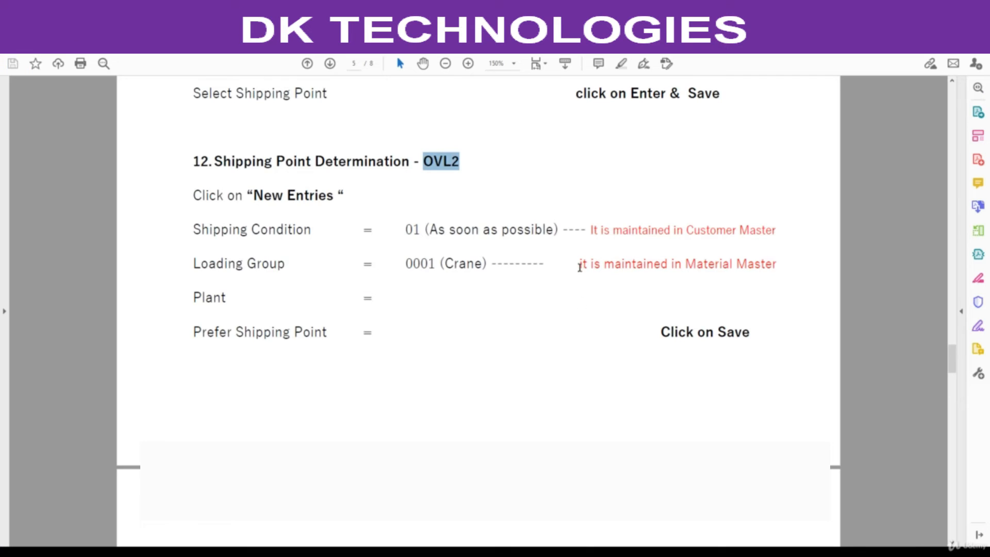
Examine in the PDF notes where the shipping condition and the loading group are maintained.
left_click_drag(592, 228, 779, 230)
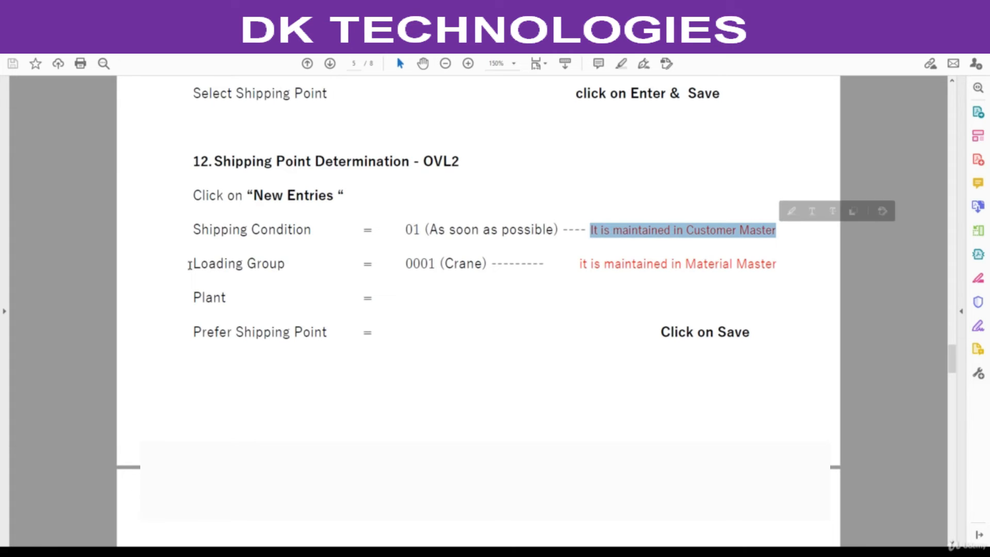
left_click_drag(190, 265, 295, 268)
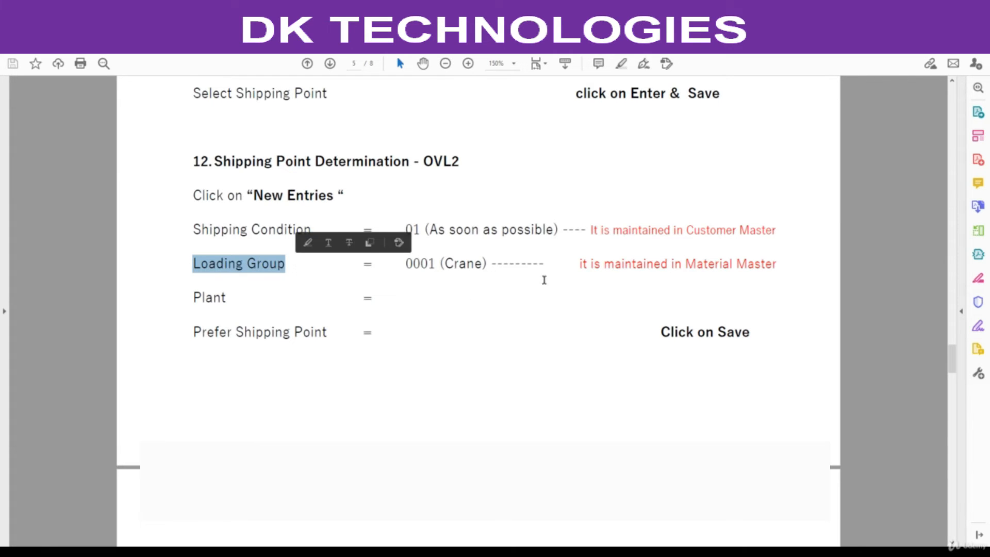
left_click(607, 264)
left_click_drag(607, 264, 770, 272)
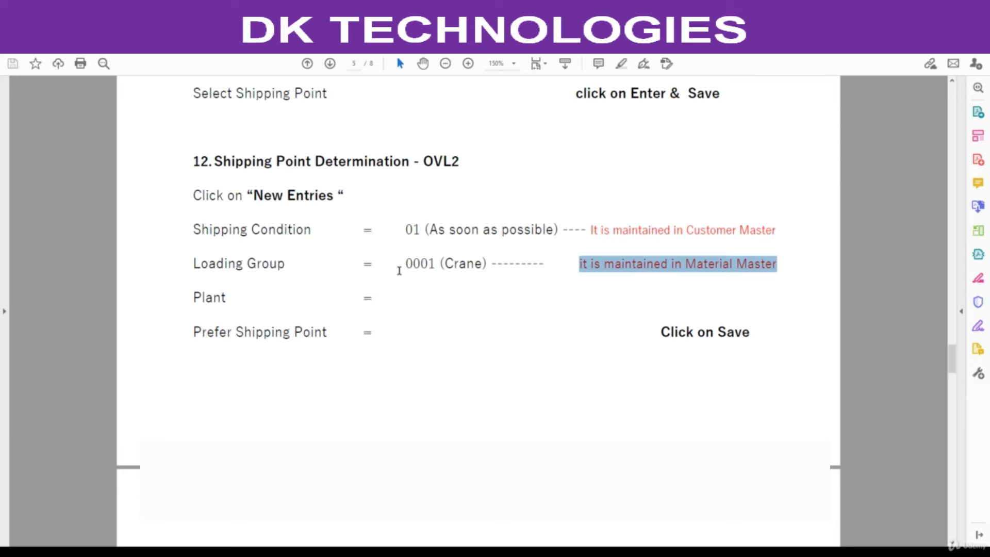
Switch to SAP and set the new shipping point determination entry's loading group to 0003 (Manual).
key("alt+Tab")
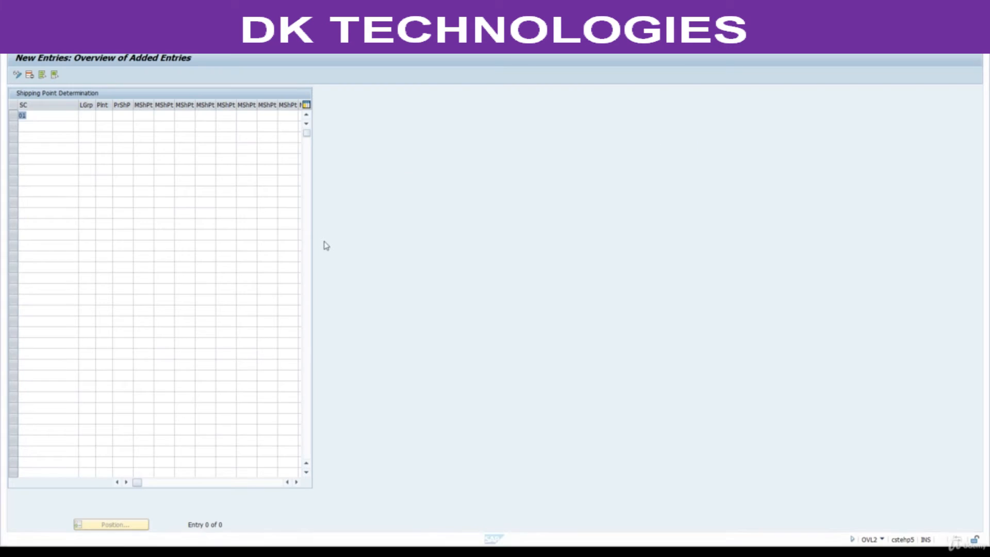
key("Tab")
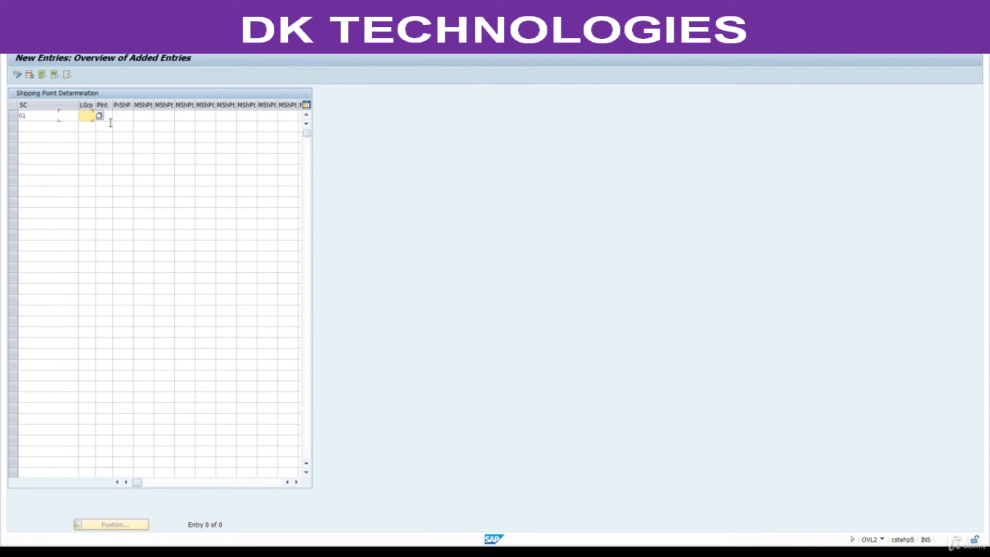
left_click(99, 117)
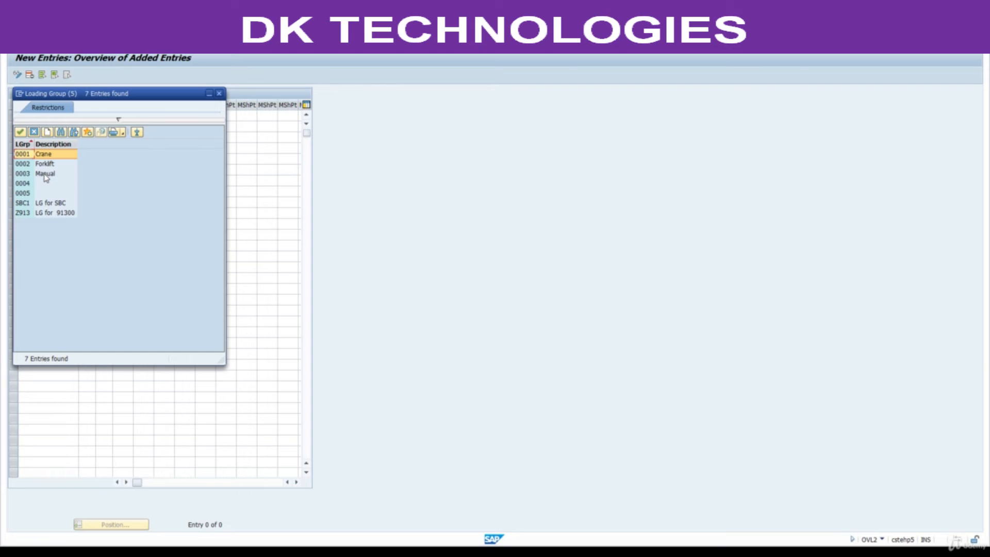
double_click(46, 175)
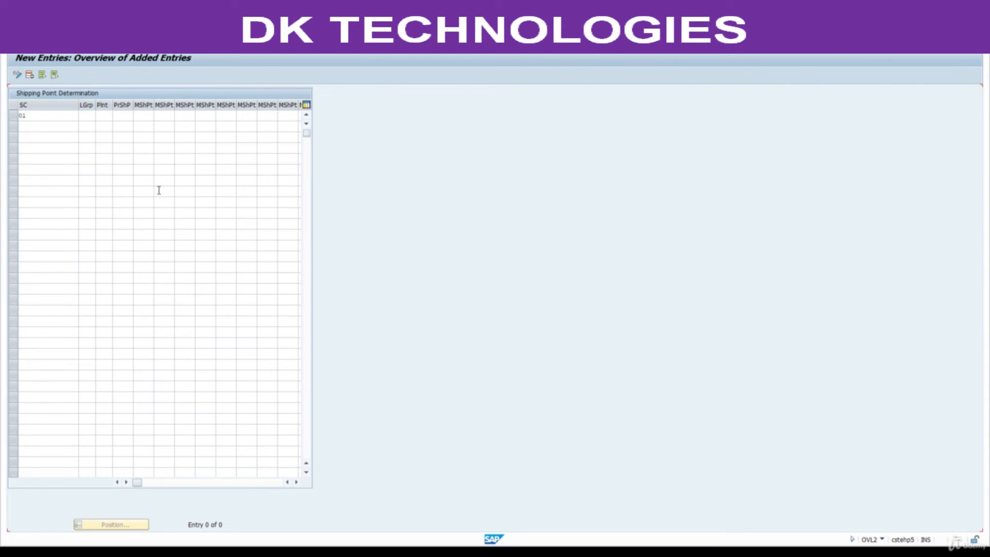
Switch to the Excel sheet and note SC with the value AS SOON AS POSSIBLE in C11 and D11.
left_click(549, 552)
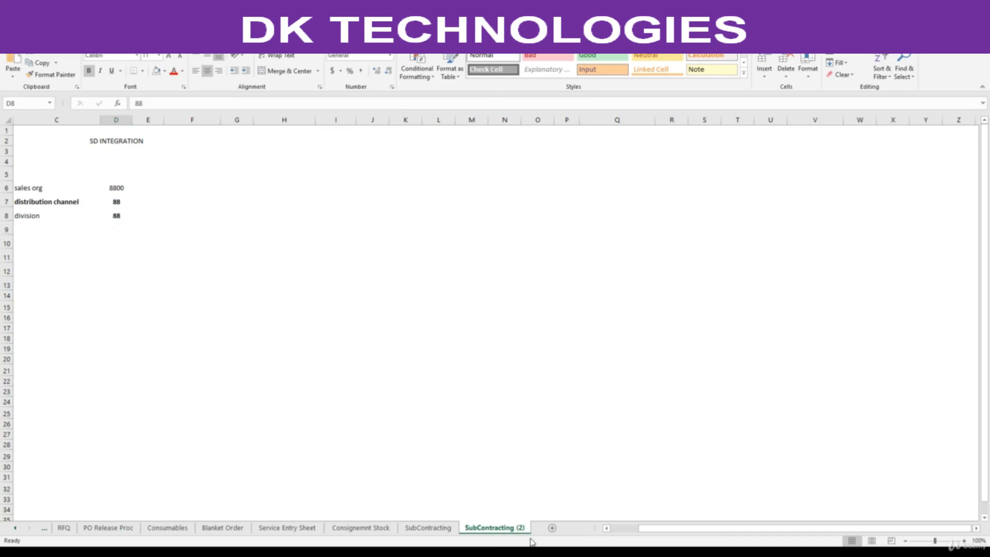
left_click(35, 251)
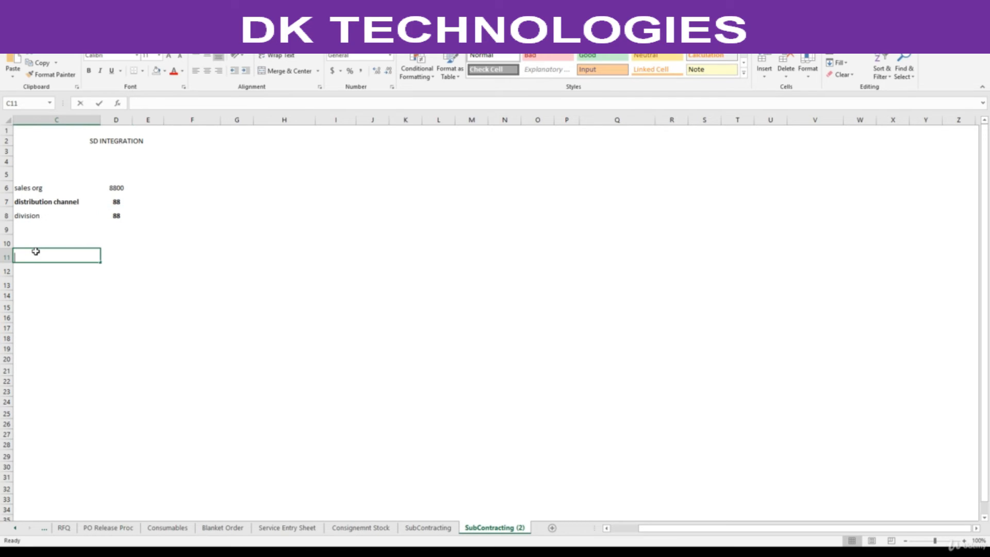
type("sc")
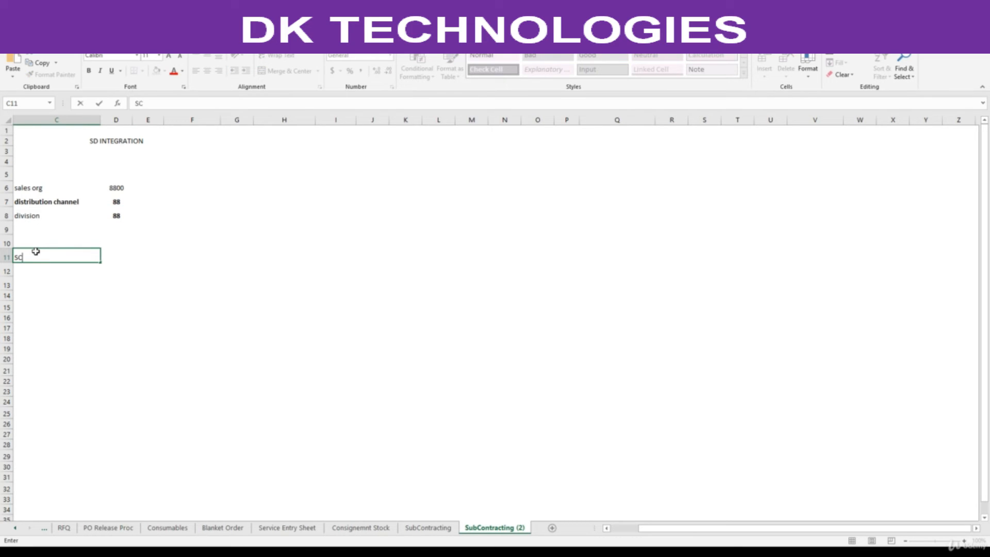
key("Tab")
type("AS SO")
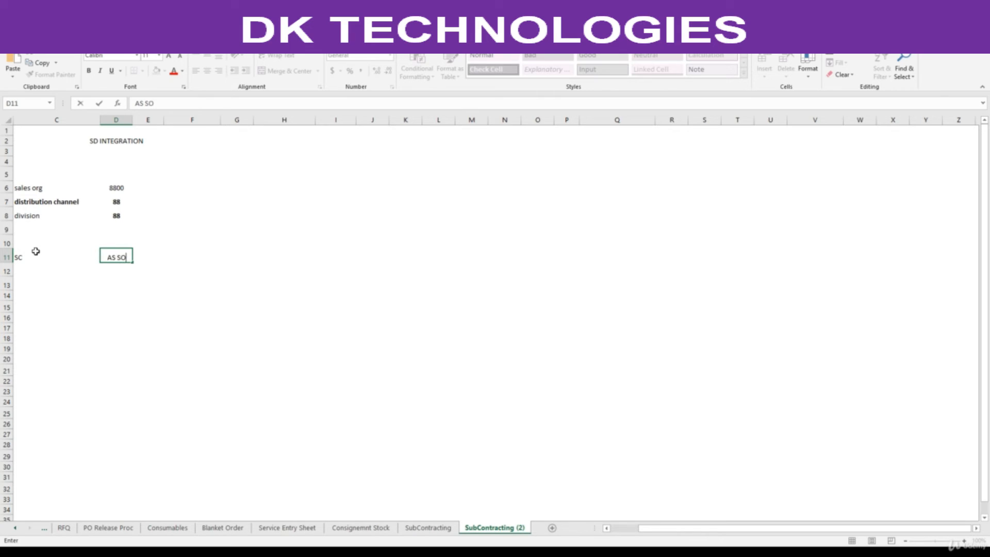
type("ON AS POSSIBLE")
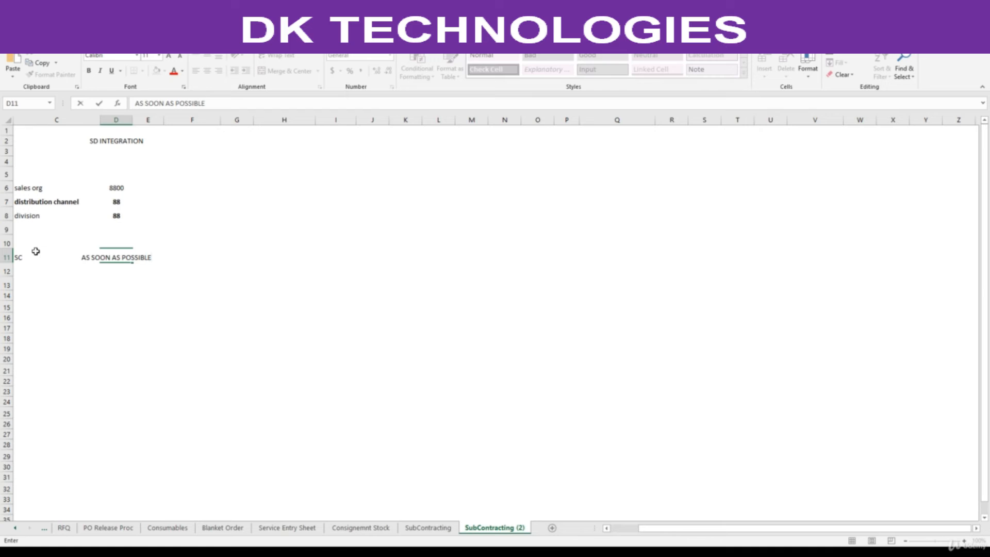
key("Return")
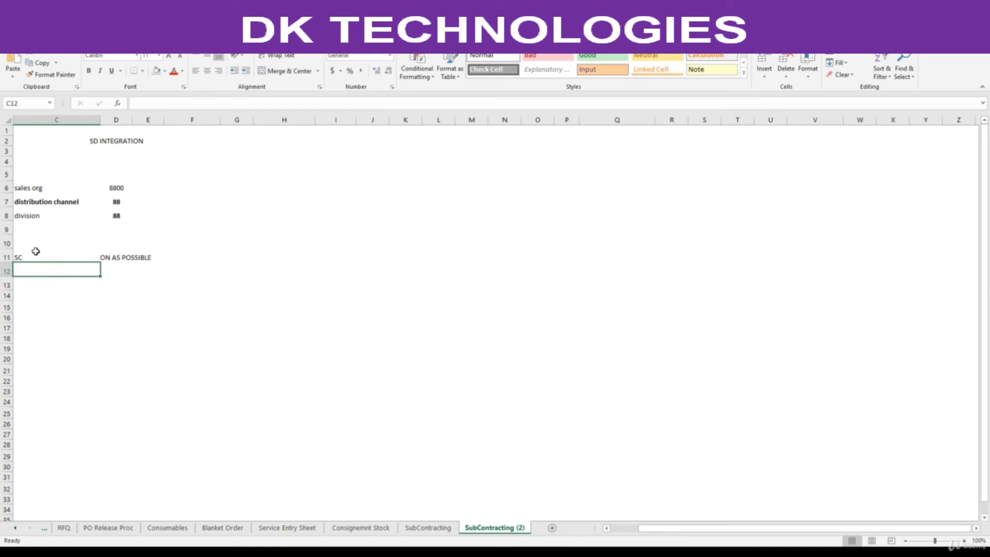
Add the label LOADIGN GROUP in C12 with the text value 0003 in D12.
type("LOADIGN GROUP")
key("Tab")
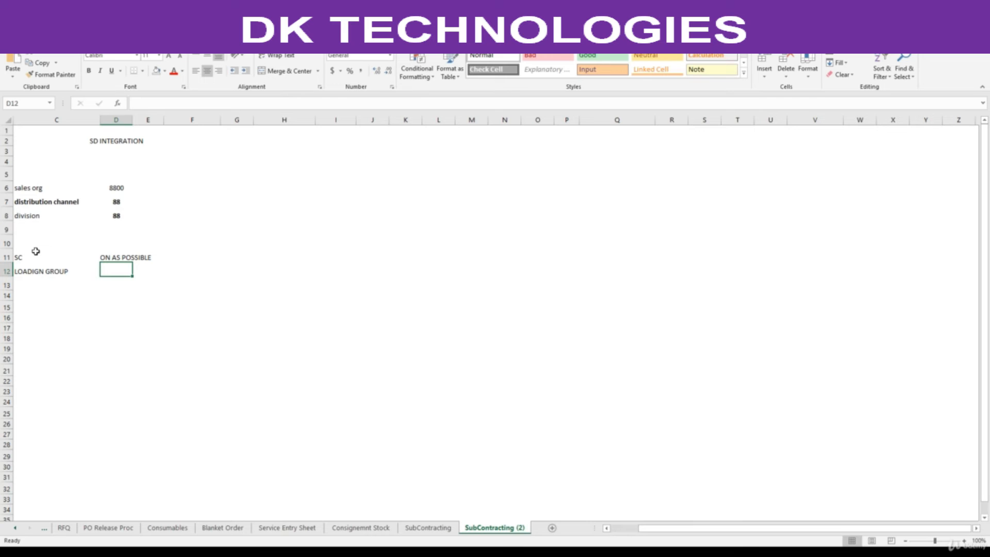
type("0003")
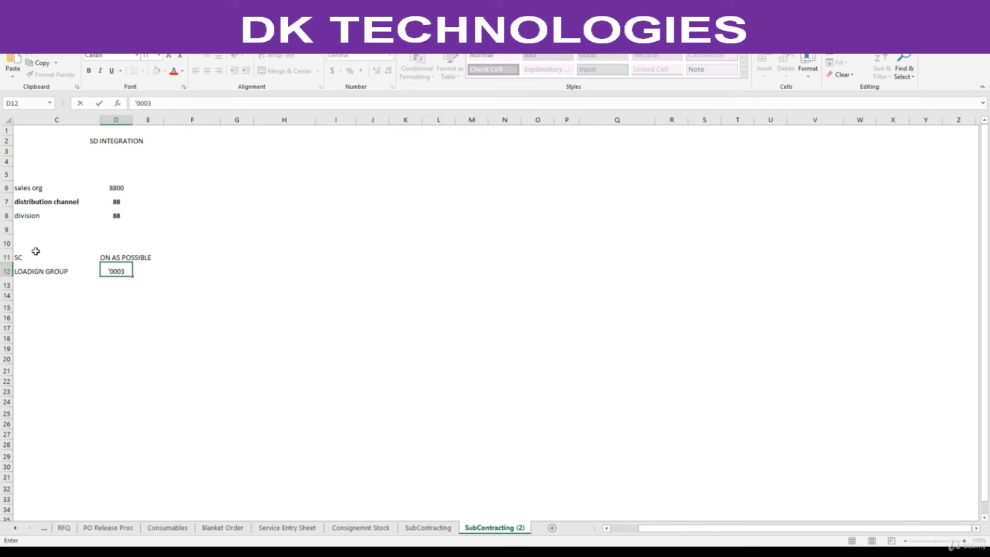
key("Return")
Check the shipping condition code in SAP, and left-align the SC value in D11 of the Excel sheet.
key("alt+Tab")
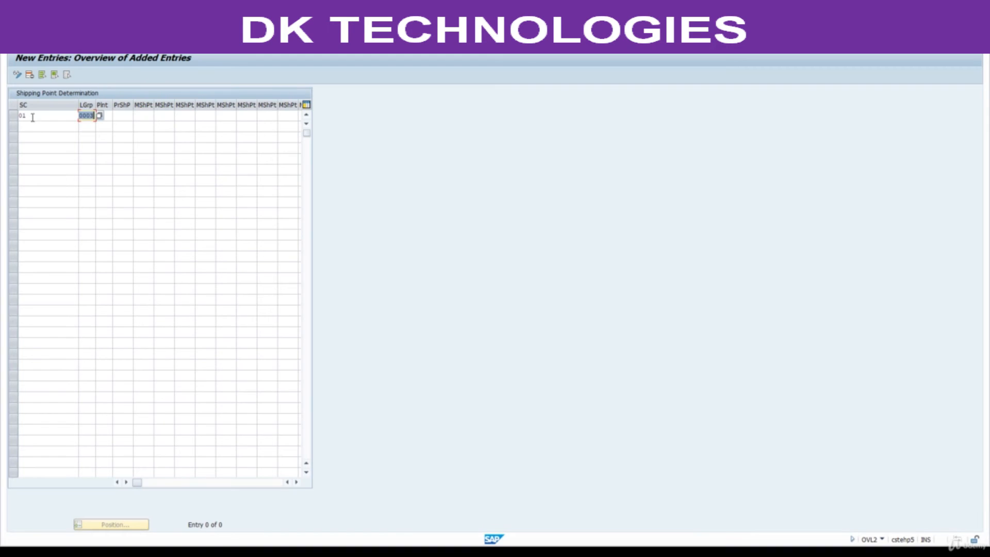
left_click_drag(31, 116, 19, 116)
key("alt+Tab")
left_click(105, 258)
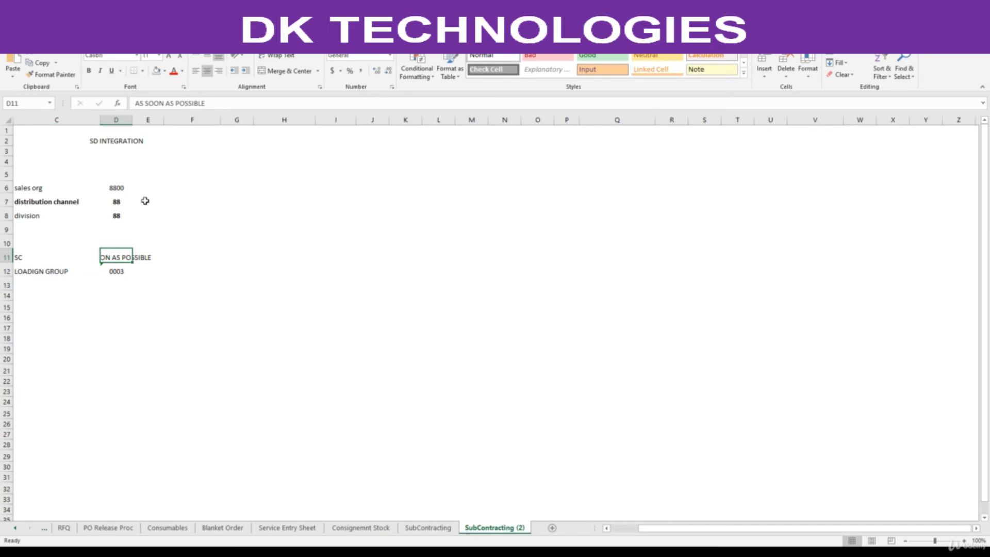
left_click(196, 71)
left_click(206, 256)
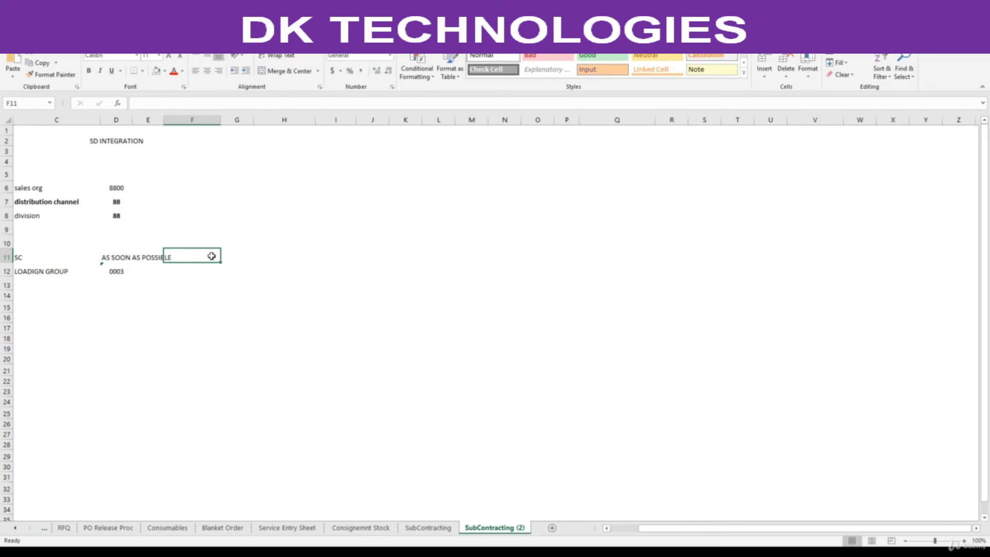
Add the code 01 in front of AS SOON AS POSSIBLE in cell D11.
left_click(123, 257)
left_click(136, 103)
type("01")
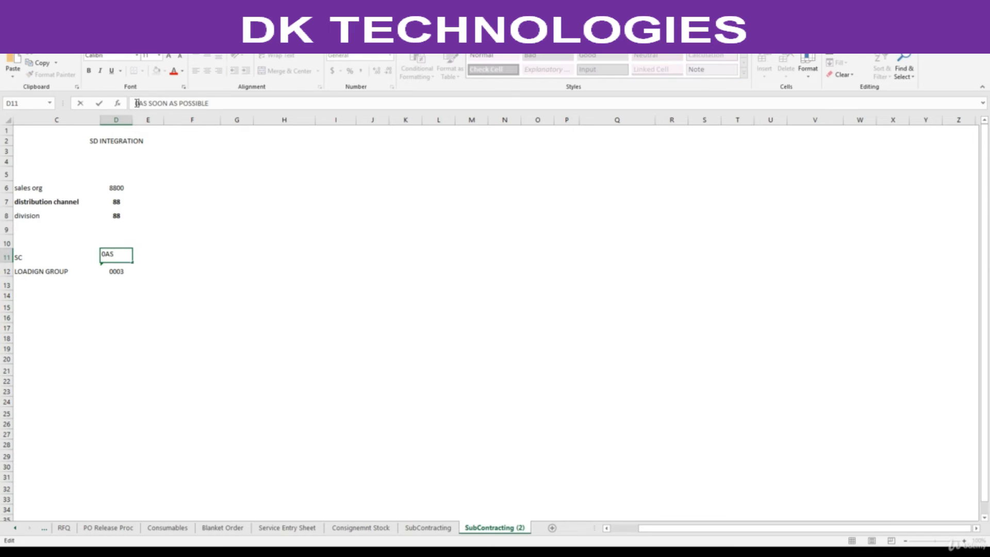
key("Return")
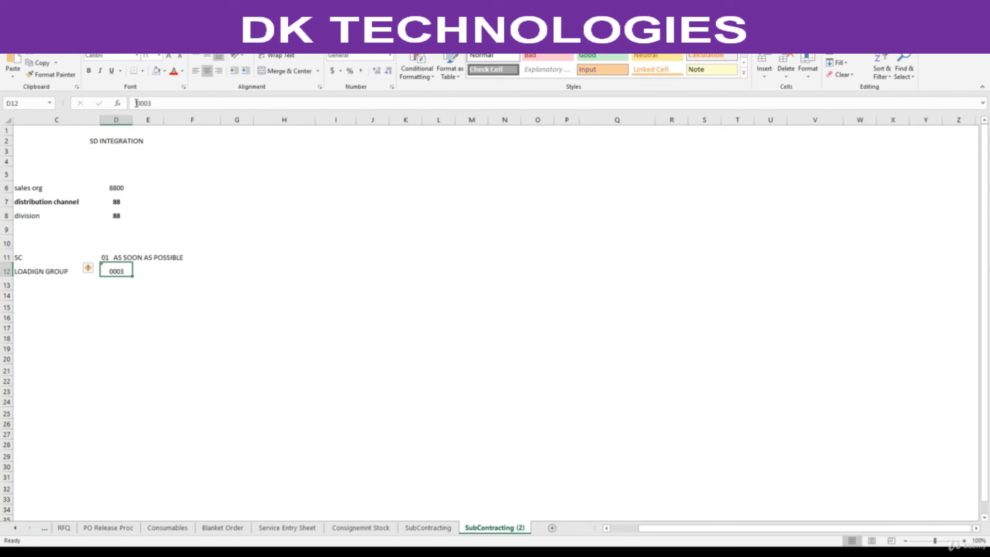
In SAP, complete the shipping point determination entry with plant 8801 and proposed shipping point 8801, and save it.
key("alt+Tab")
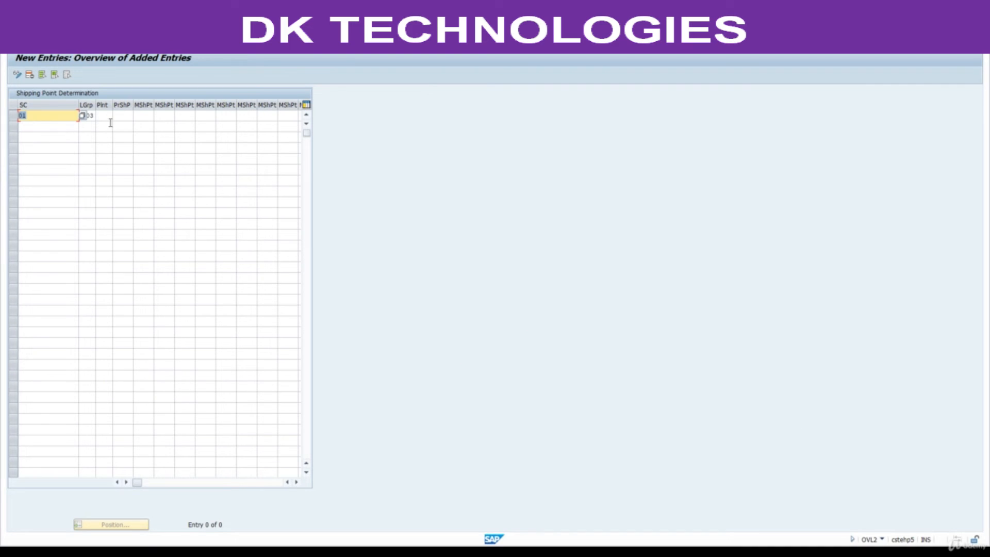
left_click(109, 119)
type("8804")
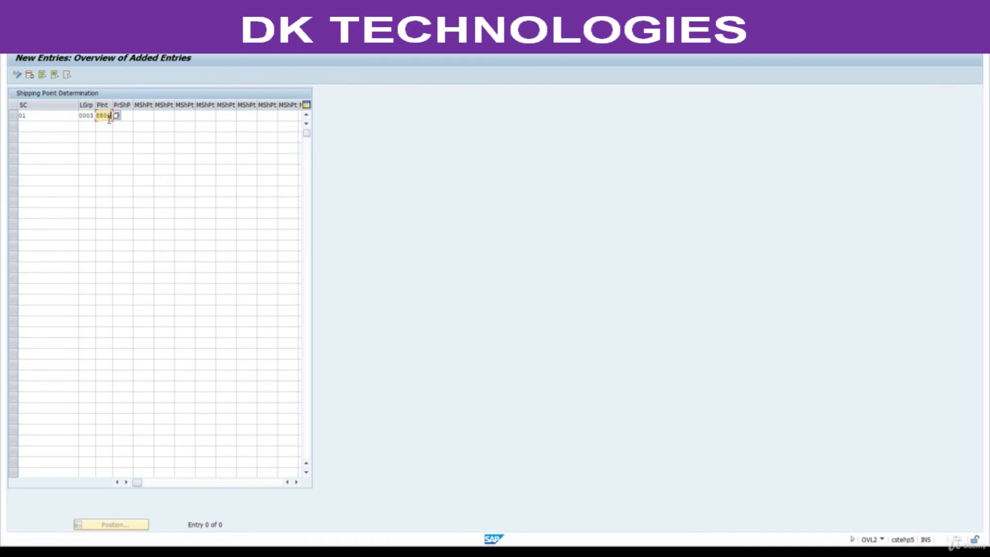
key("Tab")
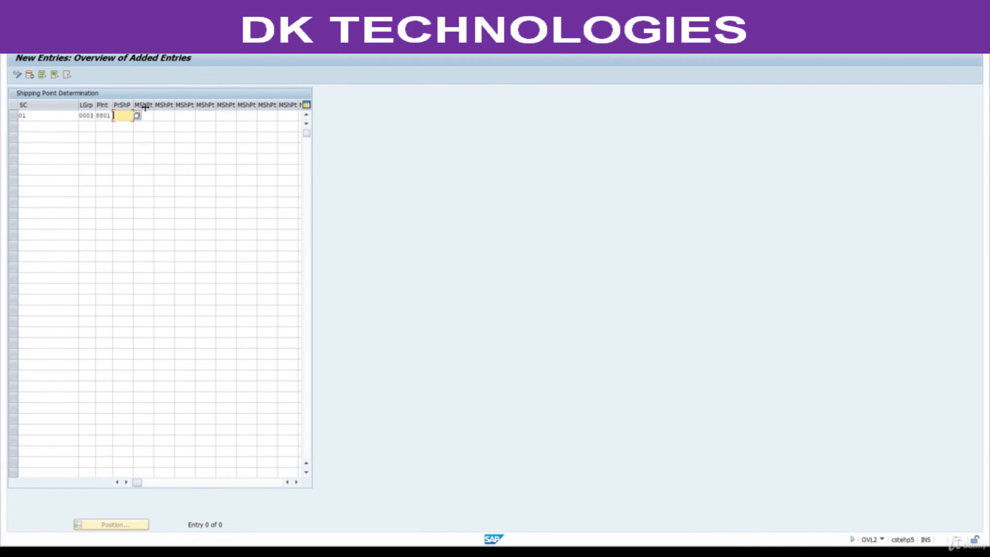
left_click(138, 117)
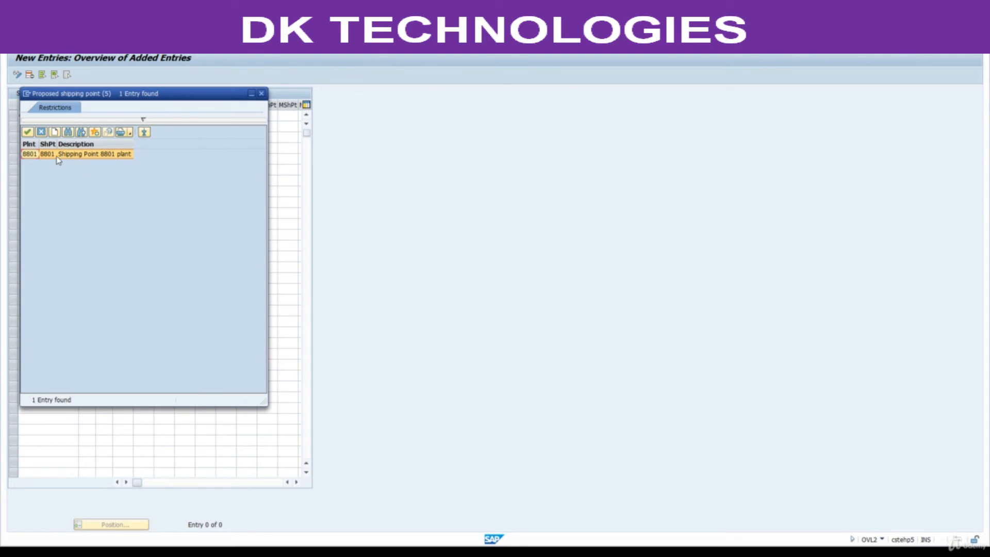
double_click(57, 154)
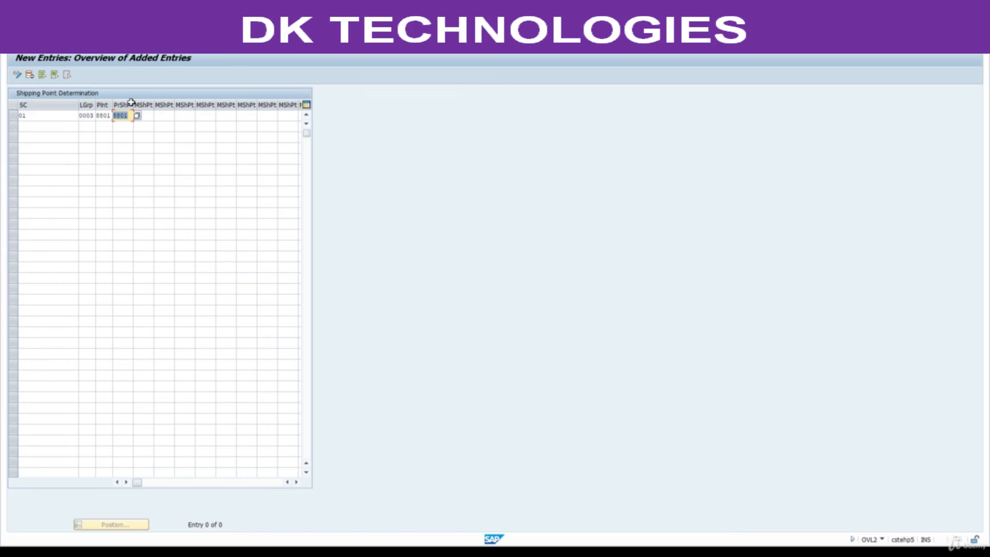
left_click(119, 44)
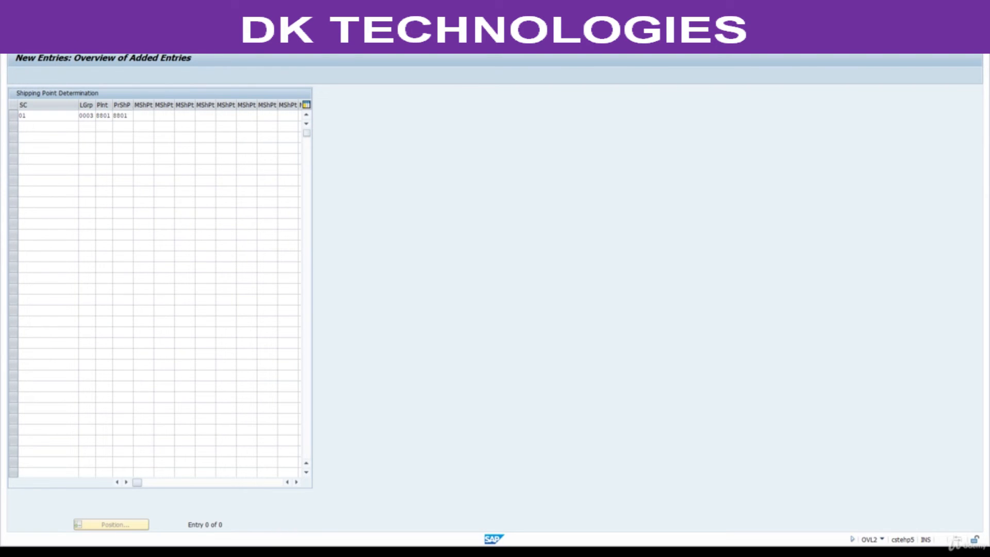
left_click(151, 185)
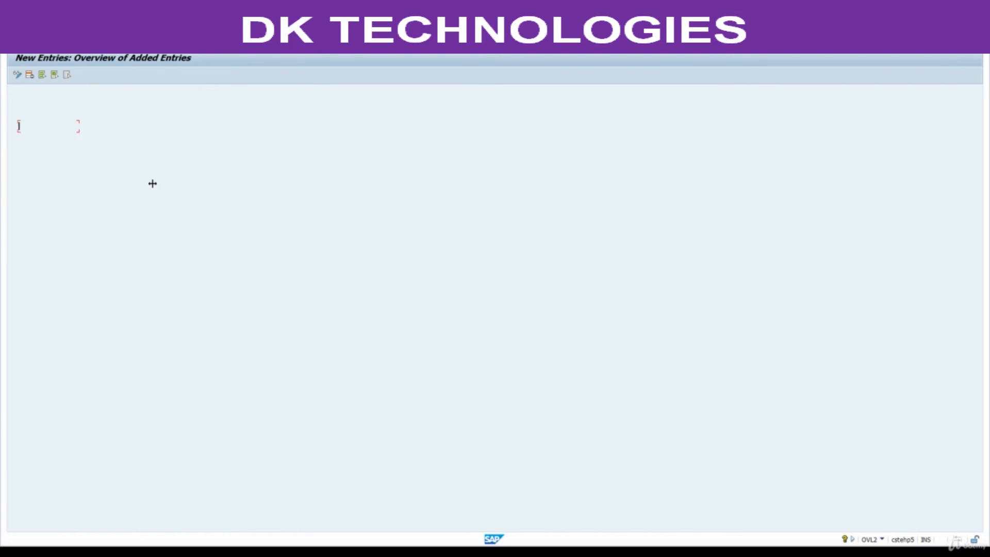
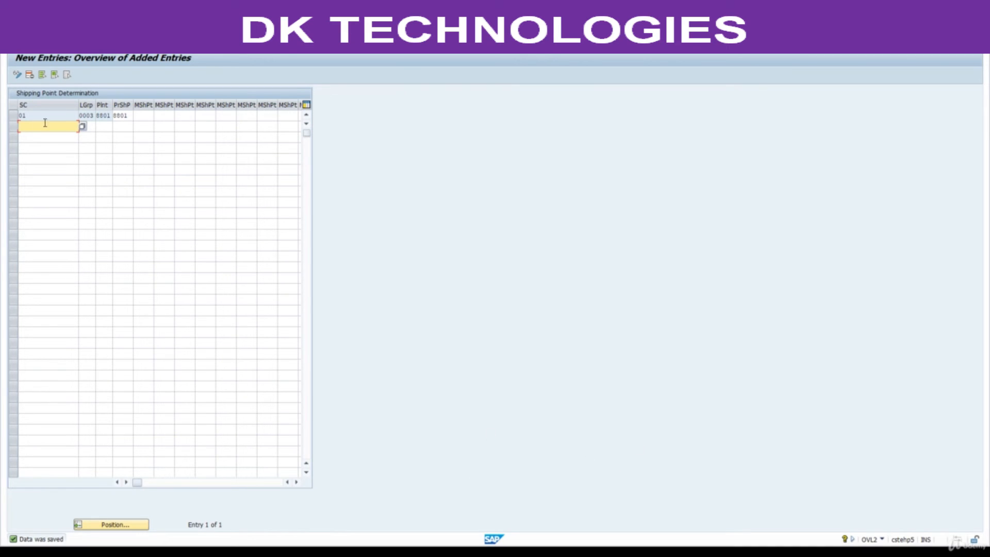
left_click(14, 115)
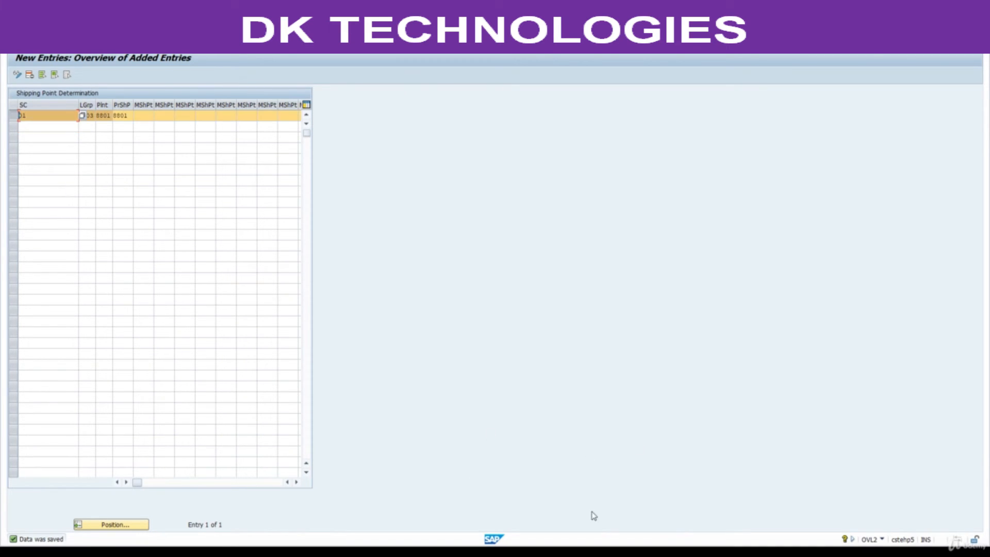
Examine section 13 of the PDF notes on pricing procedure determination for its transaction code and required fields.
left_click(593, 552)
scroll(478, 310, "down", 6)
scroll(515, 353, "down", 5)
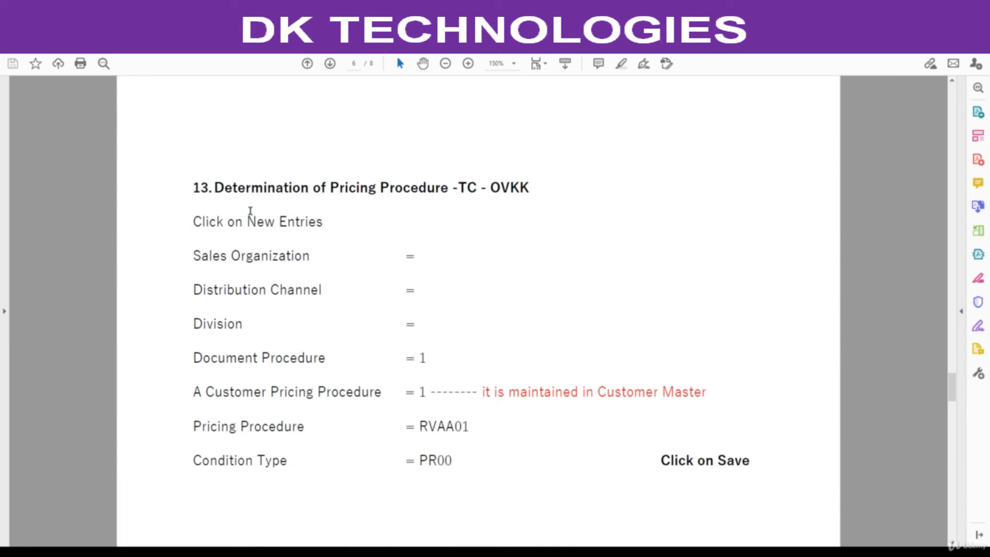
left_click_drag(214, 188, 309, 187)
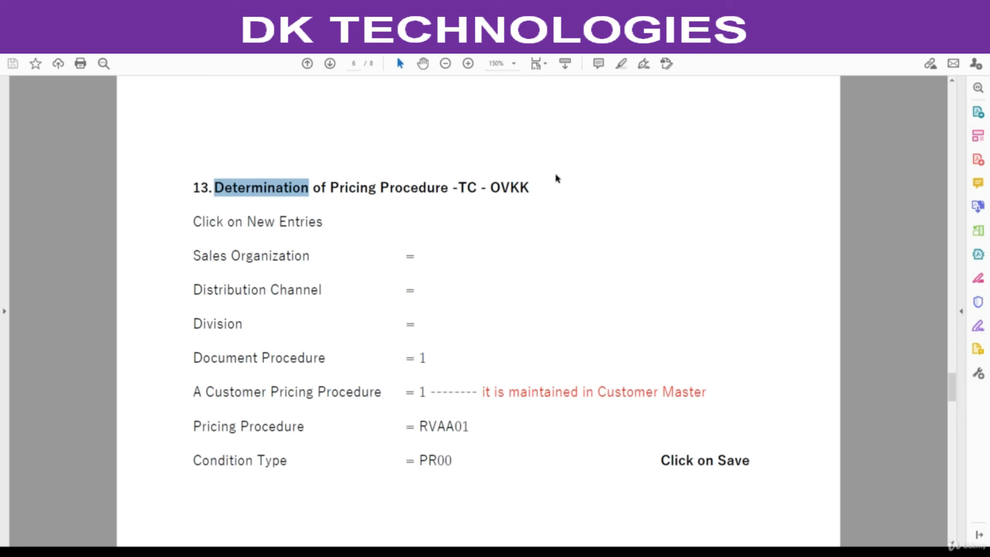
scroll(556, 178, "down", 2)
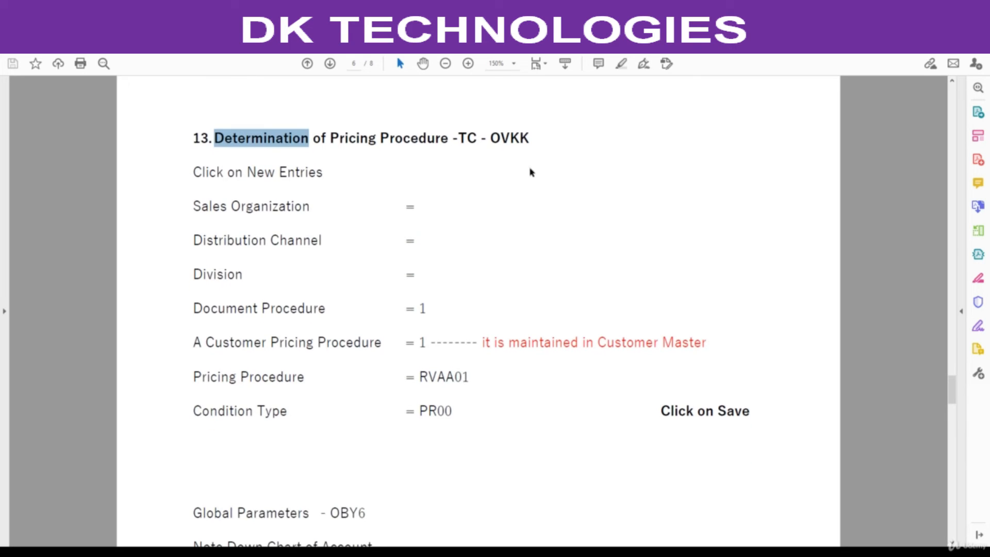
left_click(504, 142)
double_click(505, 143)
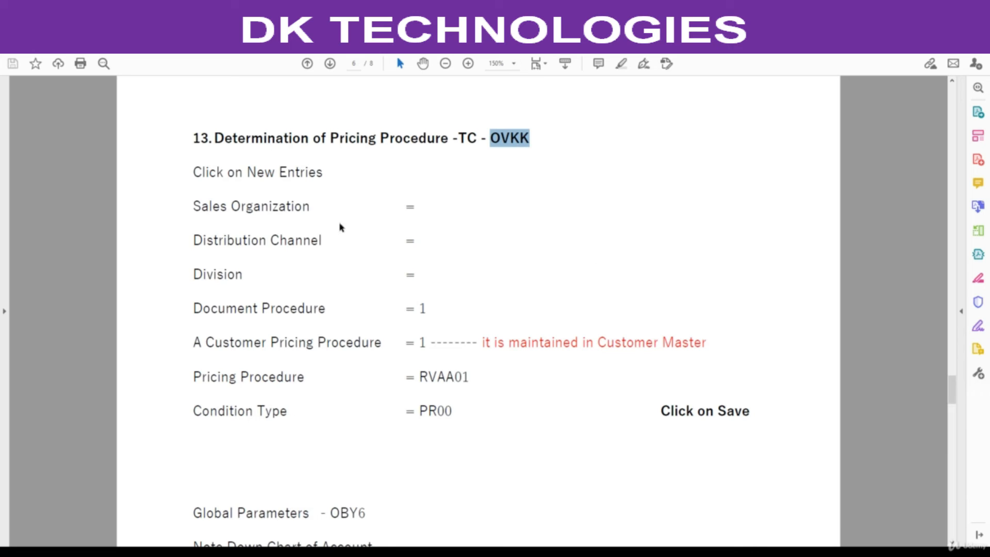
left_click(259, 240)
left_click_drag(195, 206, 411, 264)
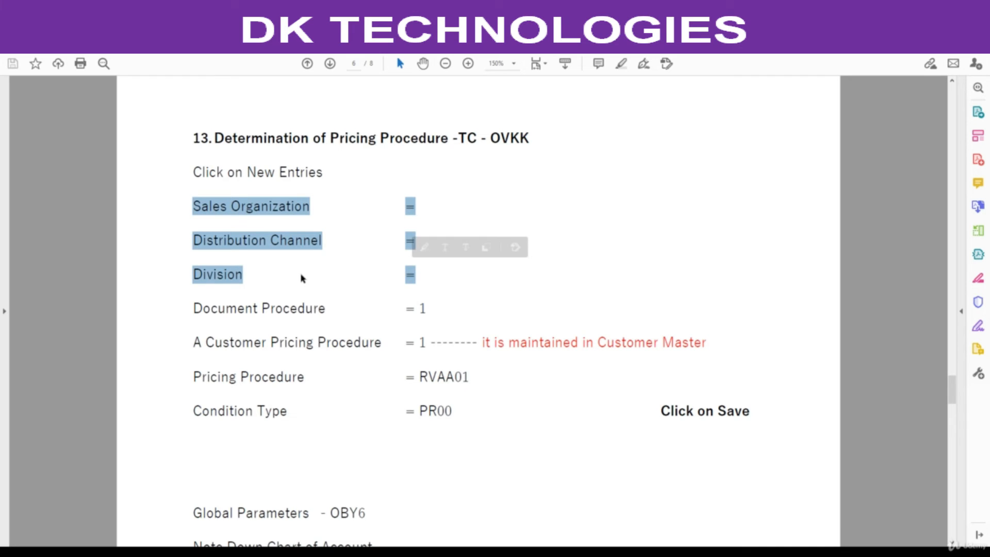
left_click_drag(490, 139, 539, 140)
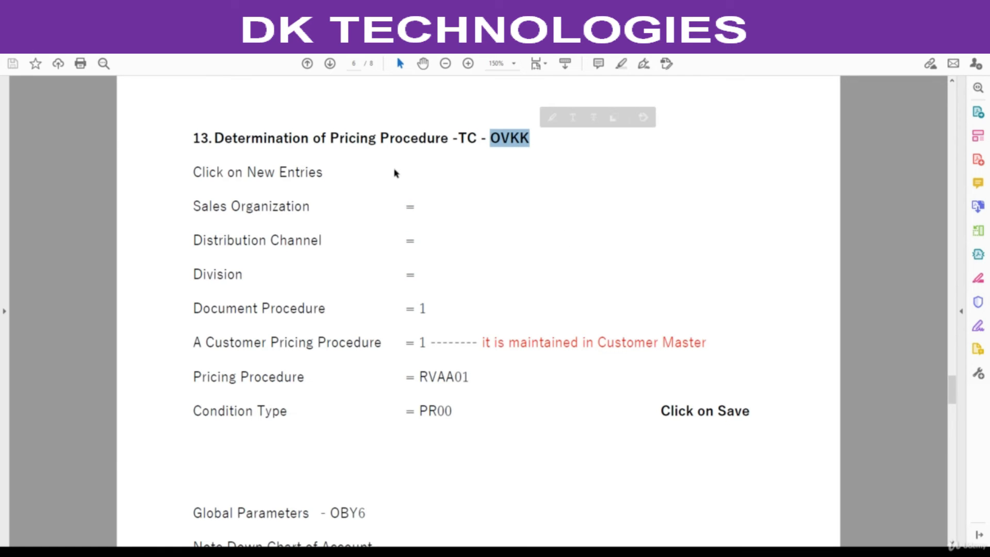
Open transaction OVKK in SAP and start a new entry with sales organization 8800, distribution channel 88 and division 88.
key("alt+Tab")
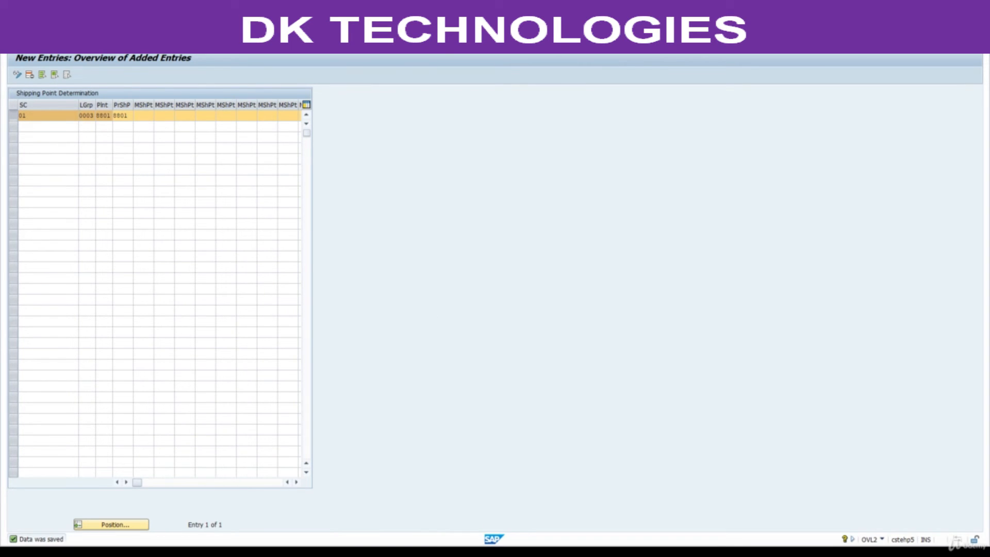
key("Return")
left_click(57, 76)
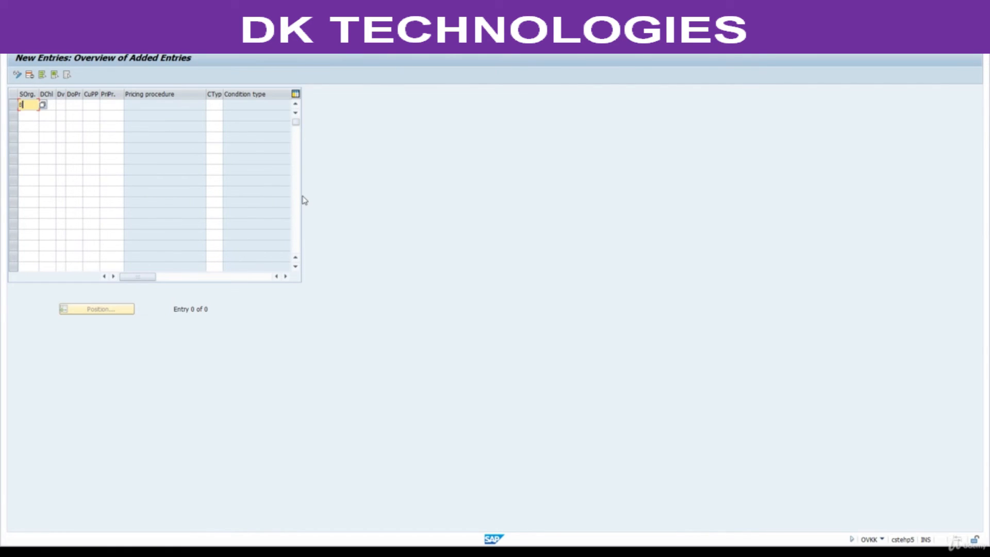
key("Tab")
type("88")
key("Tab")
type("88")
key("Tab")
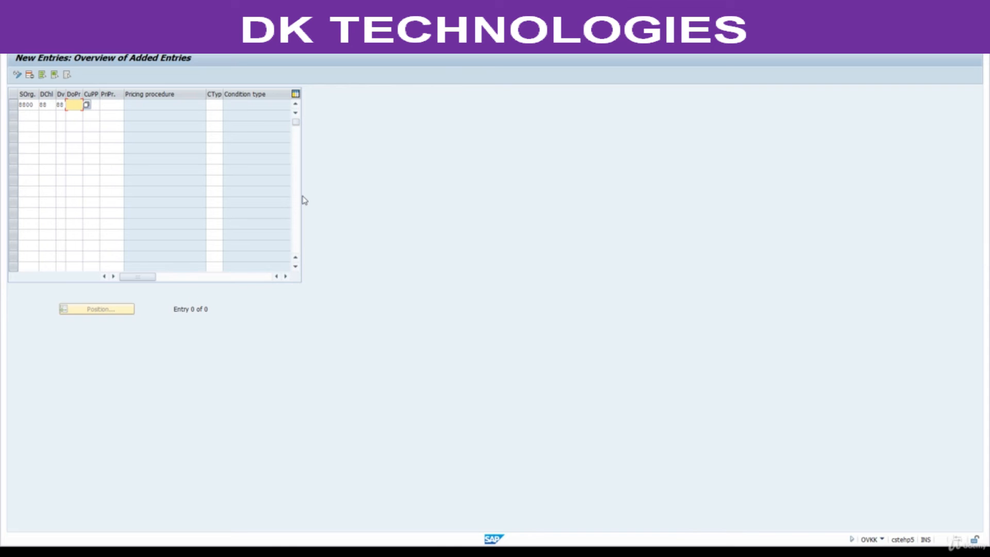
Browse the document procedures available for the new pricing determination entry.
key("F4")
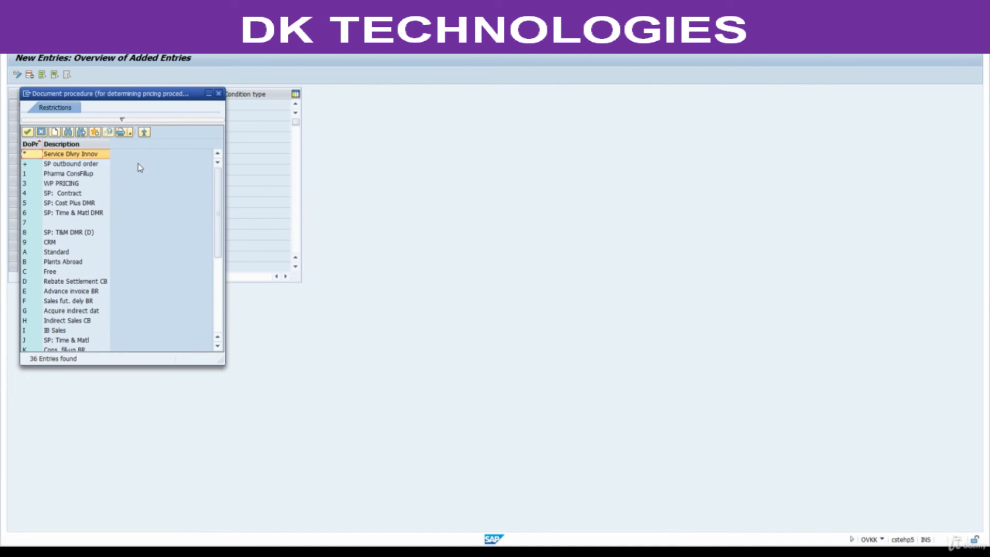
scroll(151, 201, "down", 5)
scroll(152, 200, "down", 1)
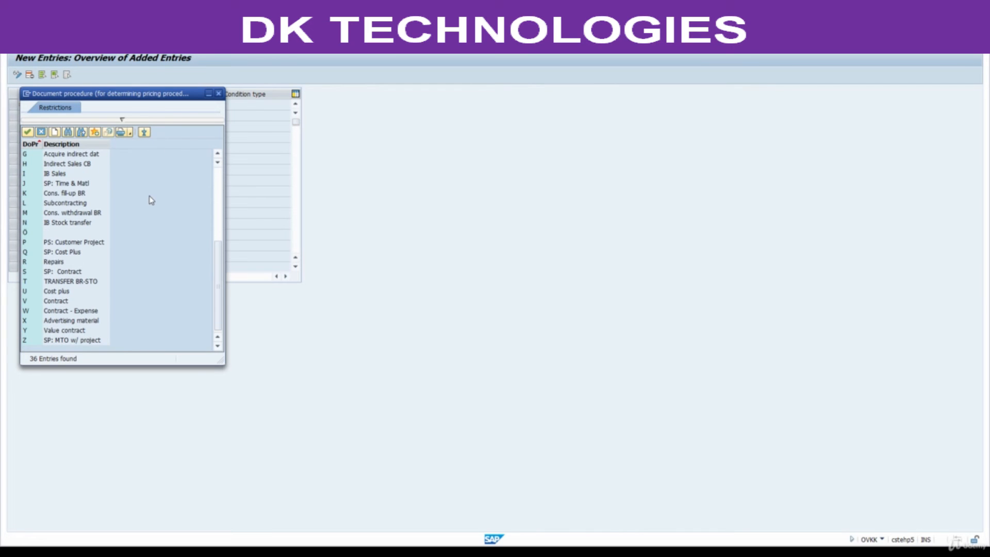
scroll(151, 200, "up", 6)
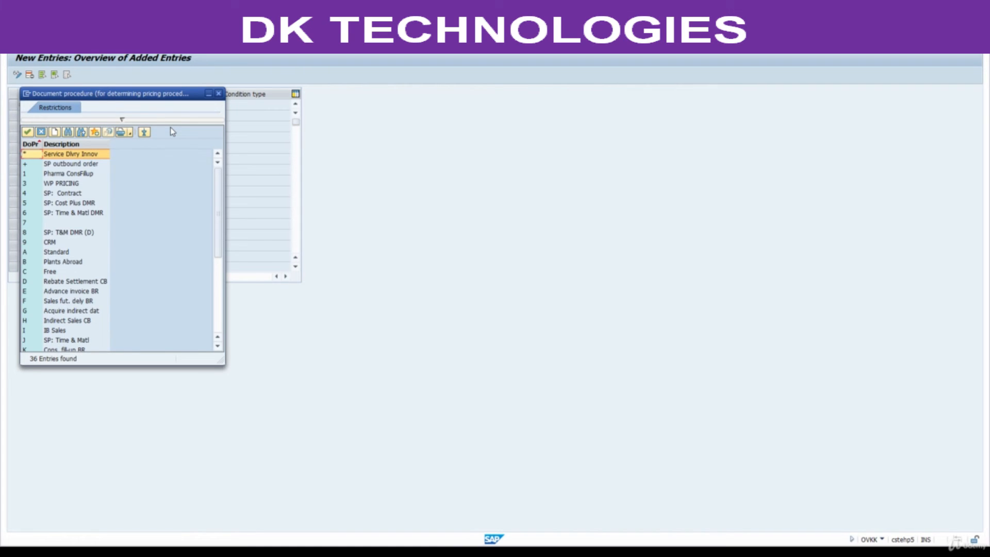
left_click(218, 94)
Assign customer pricing procedure 1 and document procedure 1 to the entry for sales organization 8800.
left_click(98, 105)
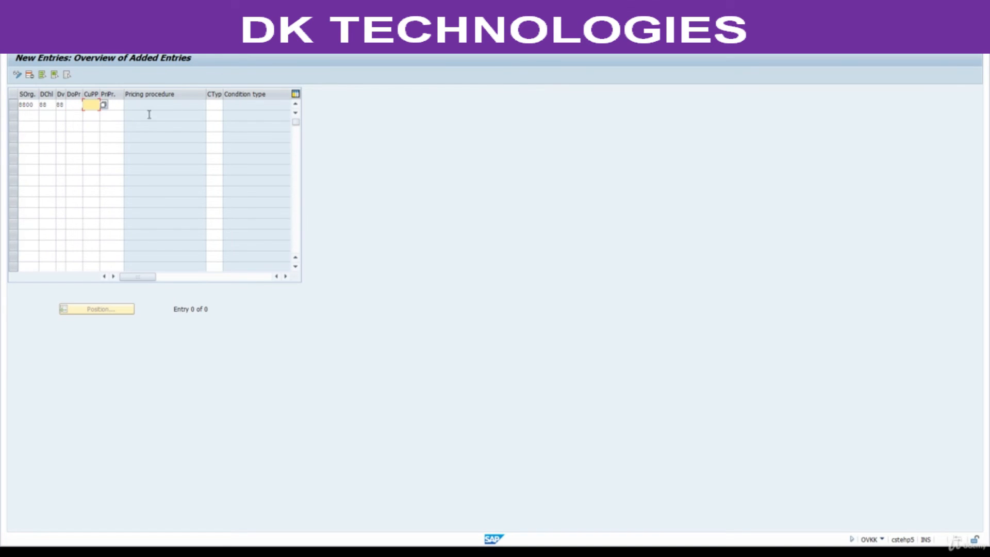
left_click(103, 105)
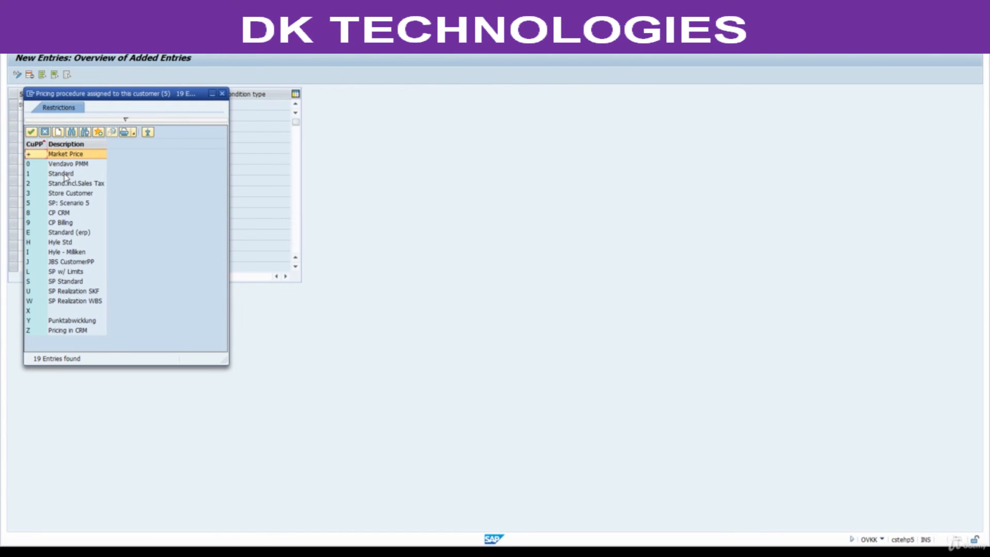
left_click(64, 176)
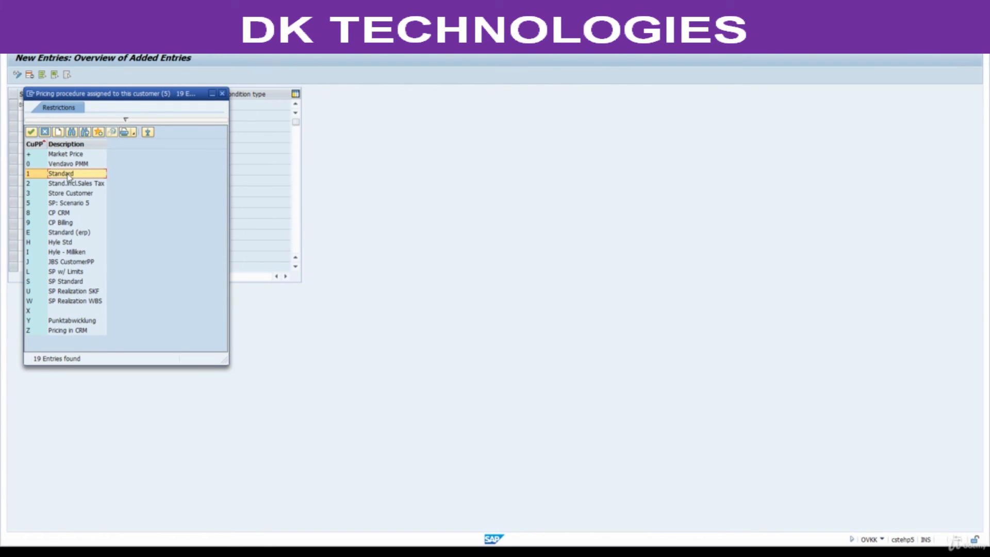
double_click(69, 175)
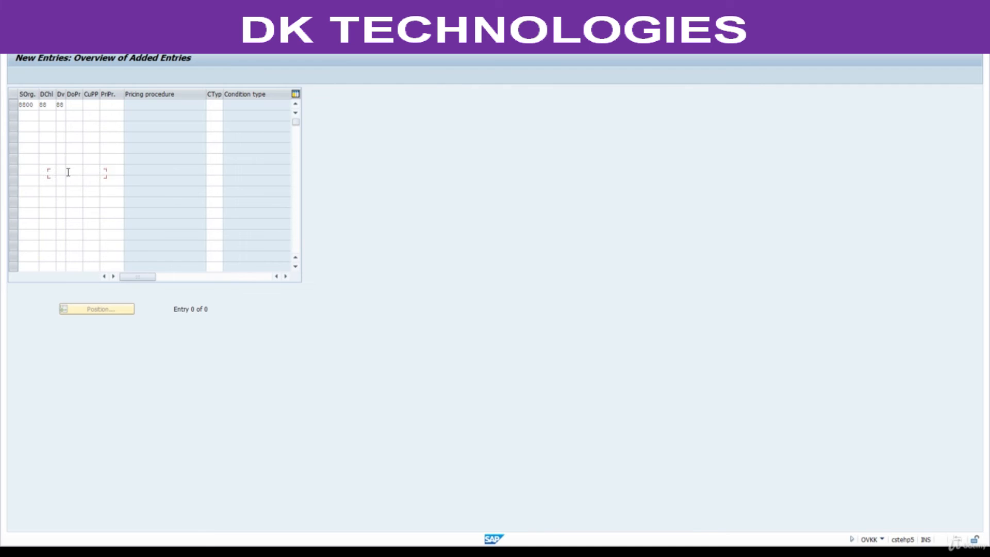
left_click(87, 106)
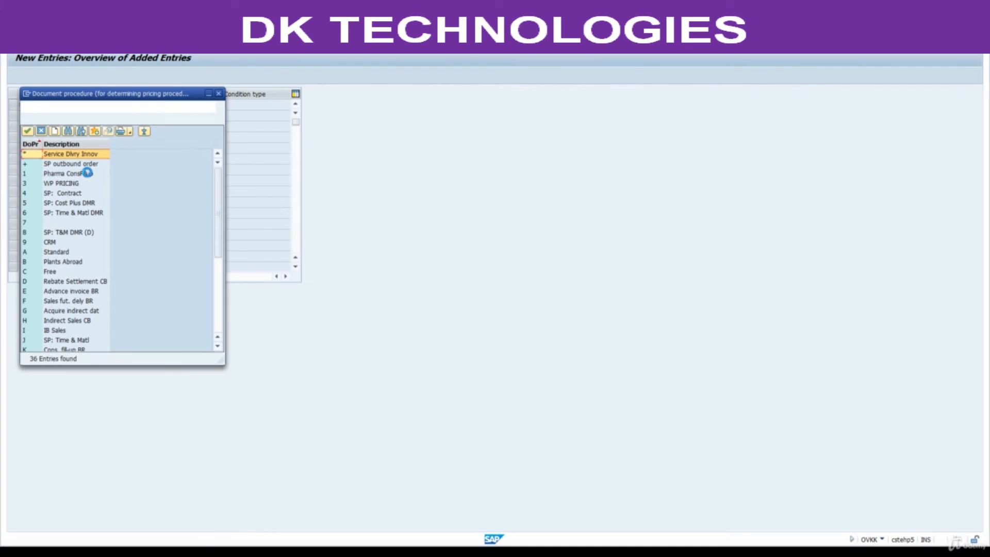
double_click(36, 175)
key("Tab")
key("Tab")
Choose pricing procedure RVAA01 for the entry, checking the required code in section 13 of the PDF notes.
left_click(127, 105)
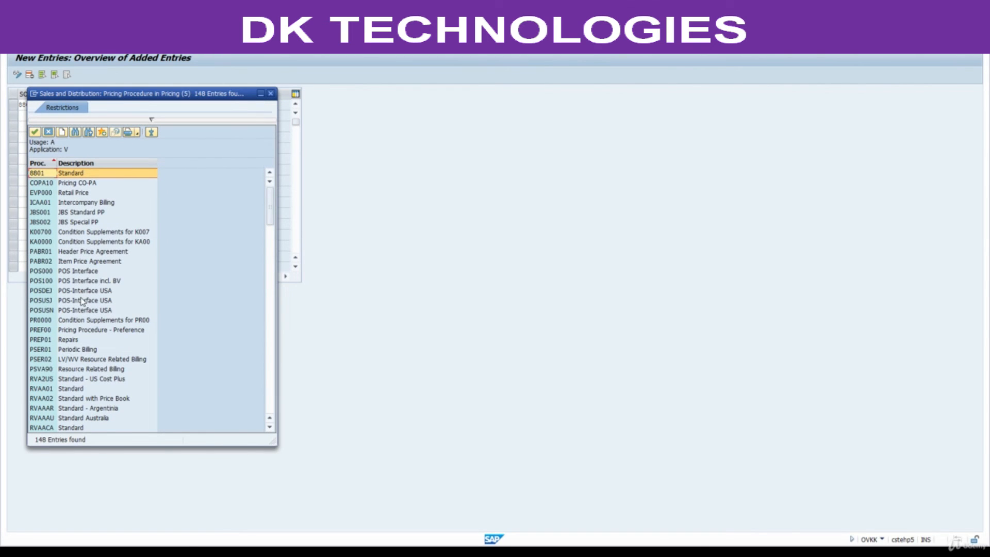
scroll(83, 302, "down", 5)
scroll(82, 301, "up", 4)
scroll(82, 301, "up", 1)
scroll(77, 304, "down", 2)
scroll(72, 309, "down", 2)
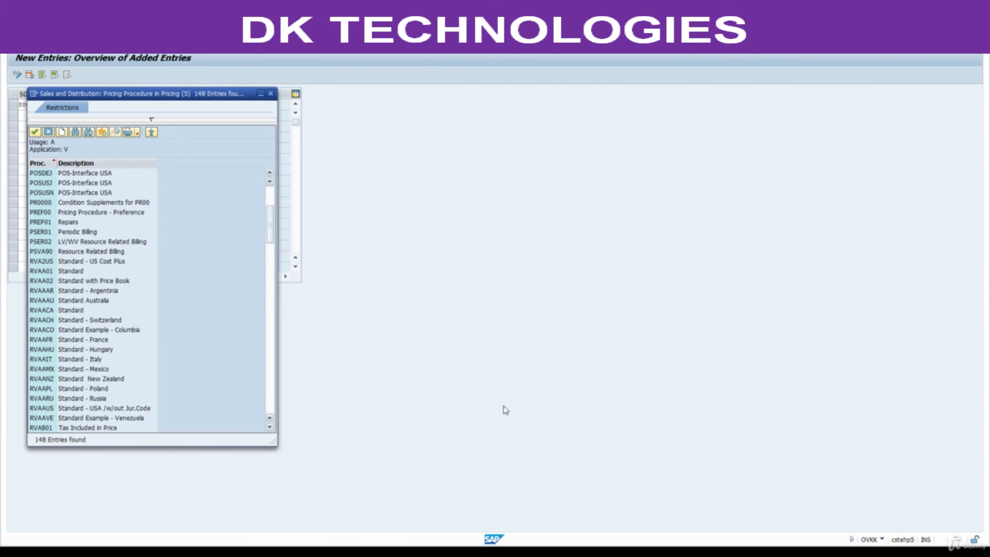
key("alt+Tab")
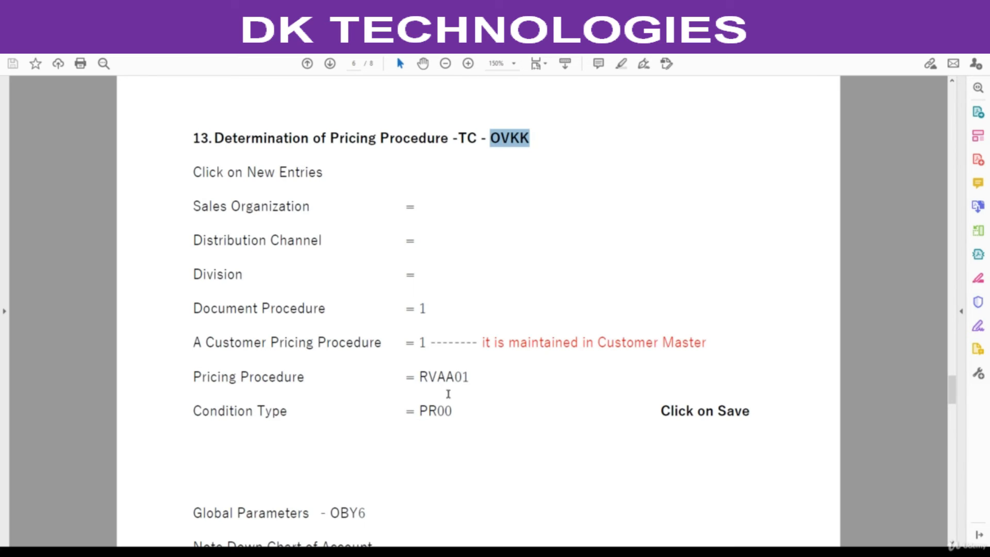
left_click_drag(419, 377, 472, 379)
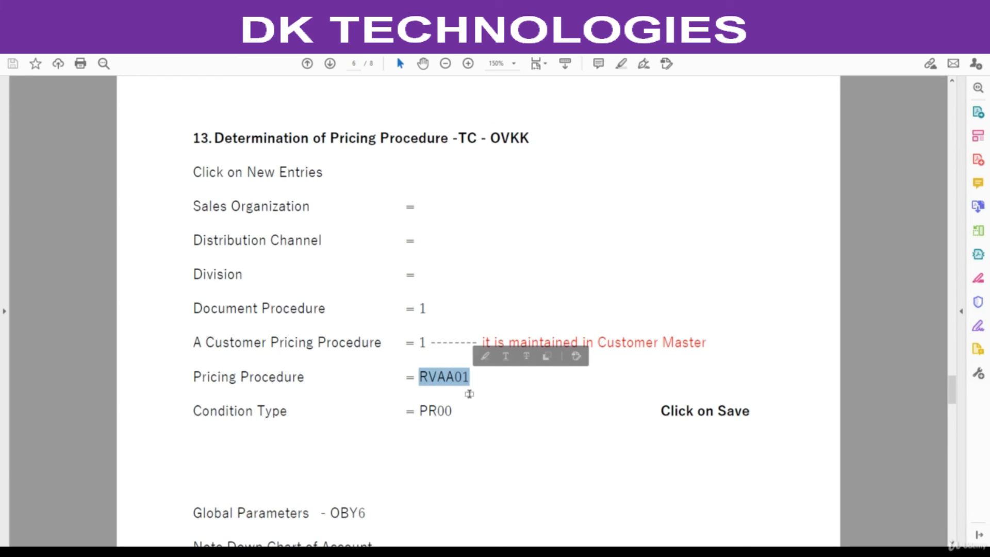
key("alt+Tab")
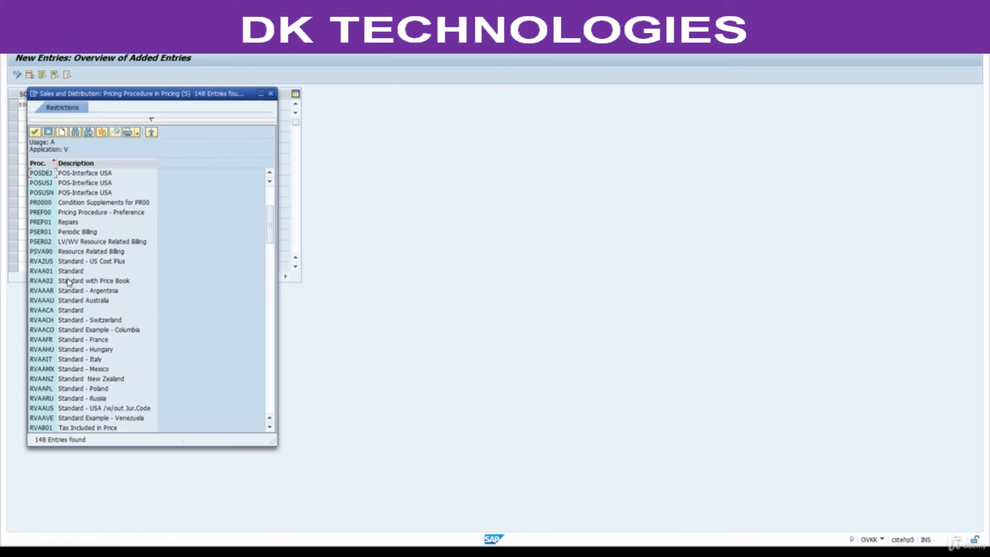
left_click(43, 271)
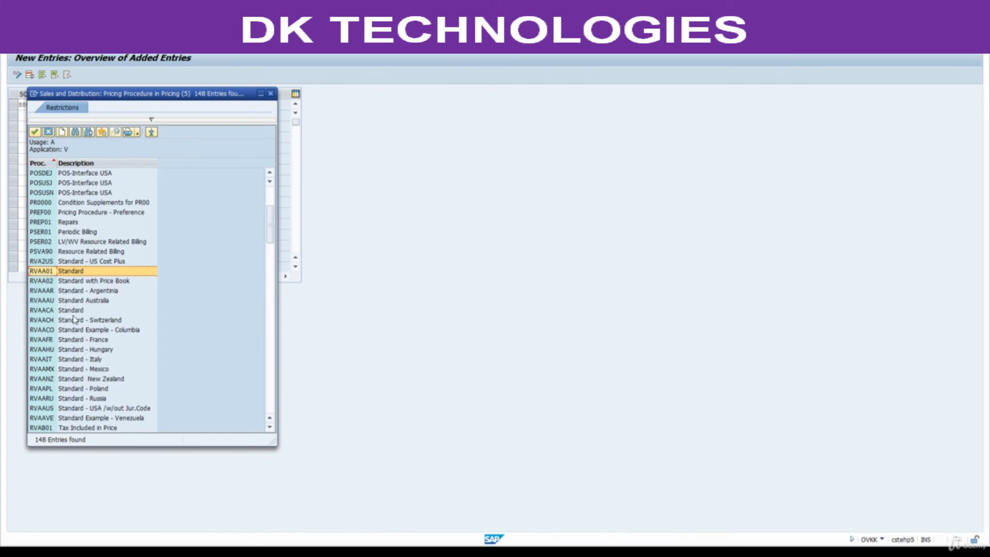
double_click(48, 274)
Set the entry's condition type to PR00 and save it under the proposed customizing request.
left_click(215, 104)
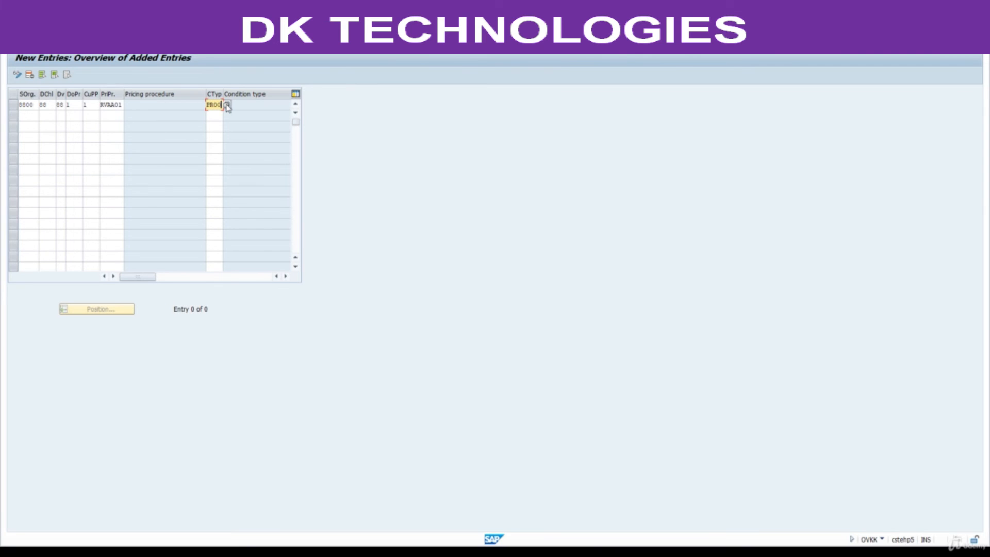
key("Return")
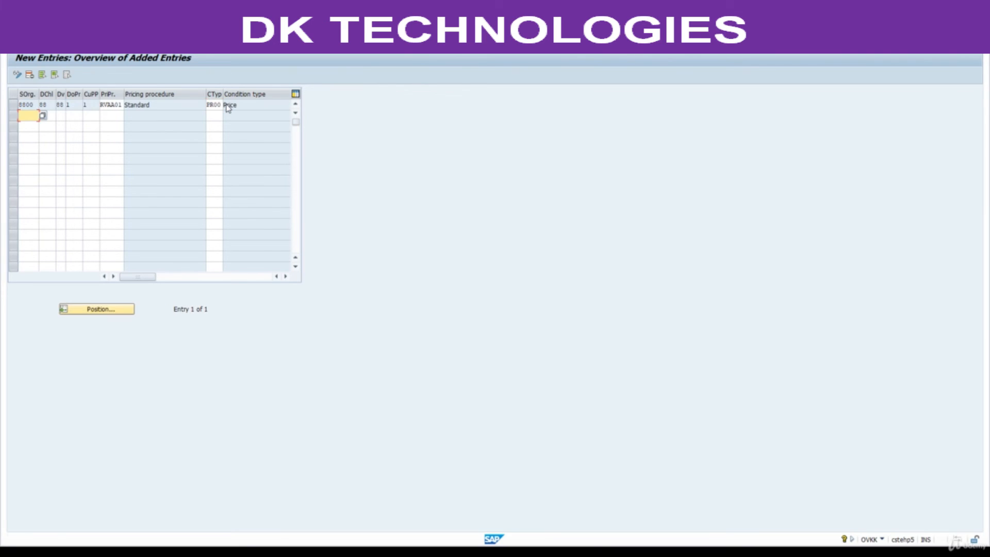
left_click_drag(241, 108, 211, 110)
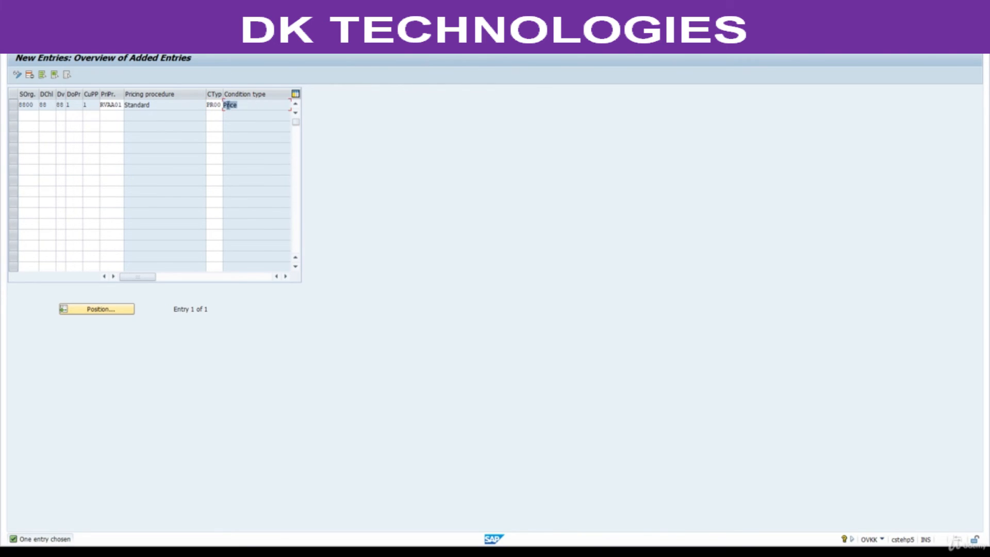
key("ctrl+s")
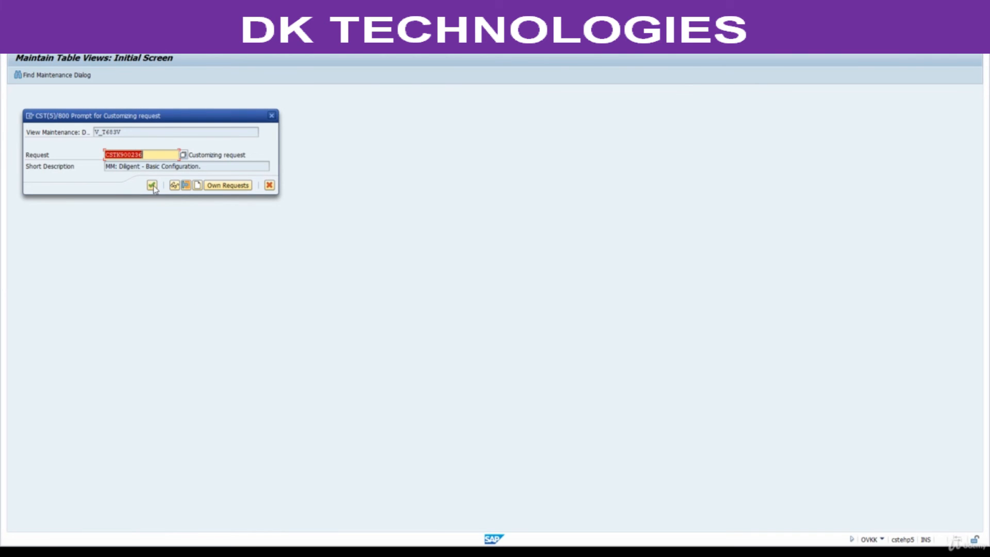
left_click(152, 185)
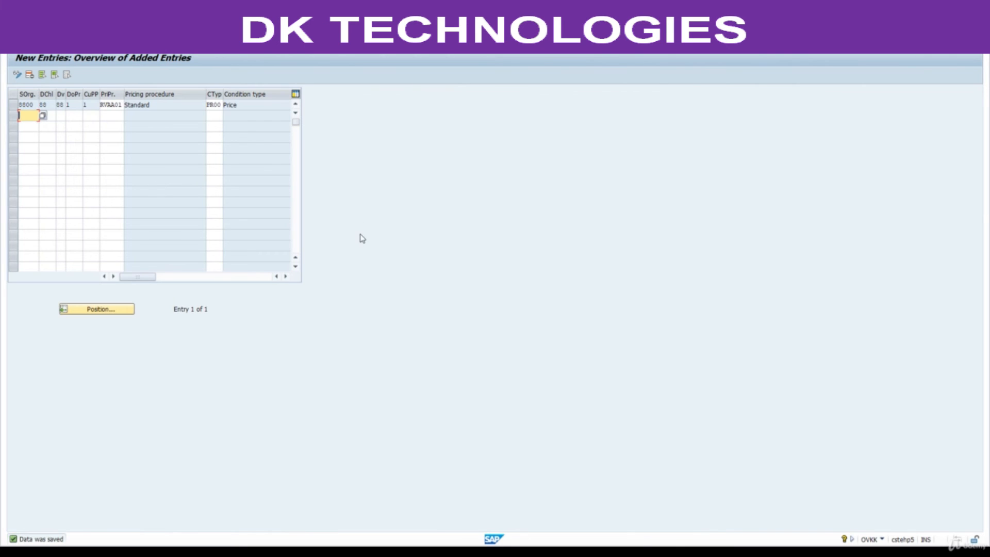
double_click(209, 104)
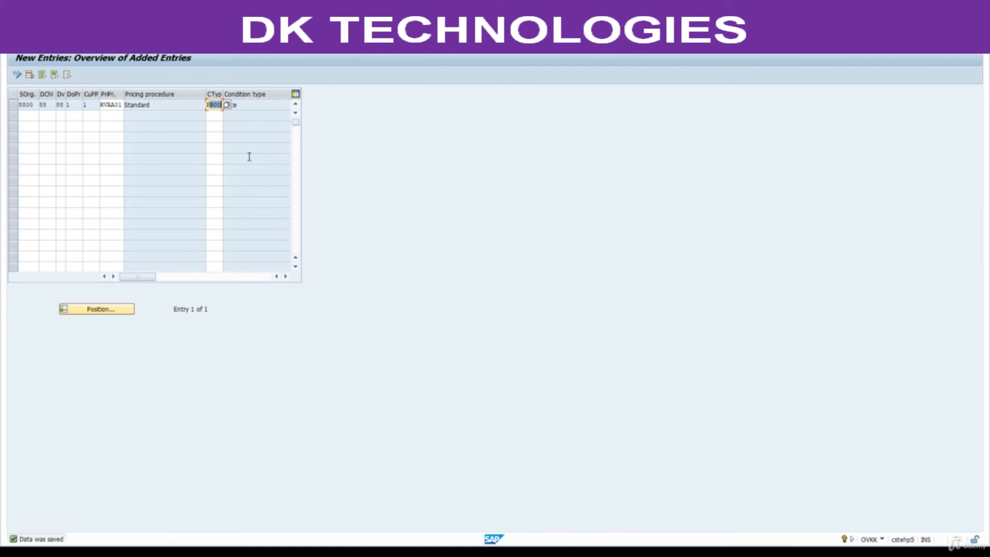
Switch to the PDF notes and examine section 14 on assigning G/L accounts to the ERL account key.
left_click(595, 551)
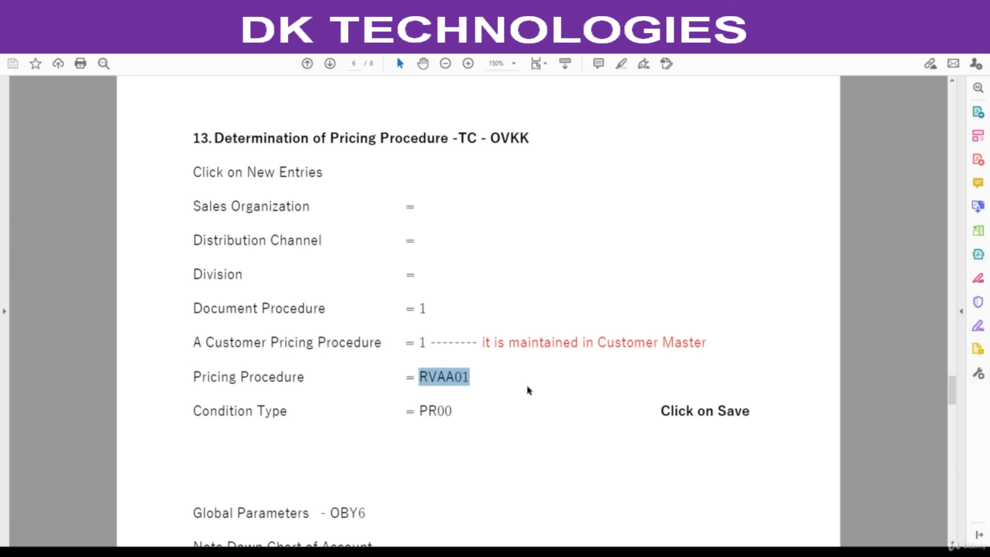
scroll(528, 390, "down", 3)
scroll(528, 390, "down", 5)
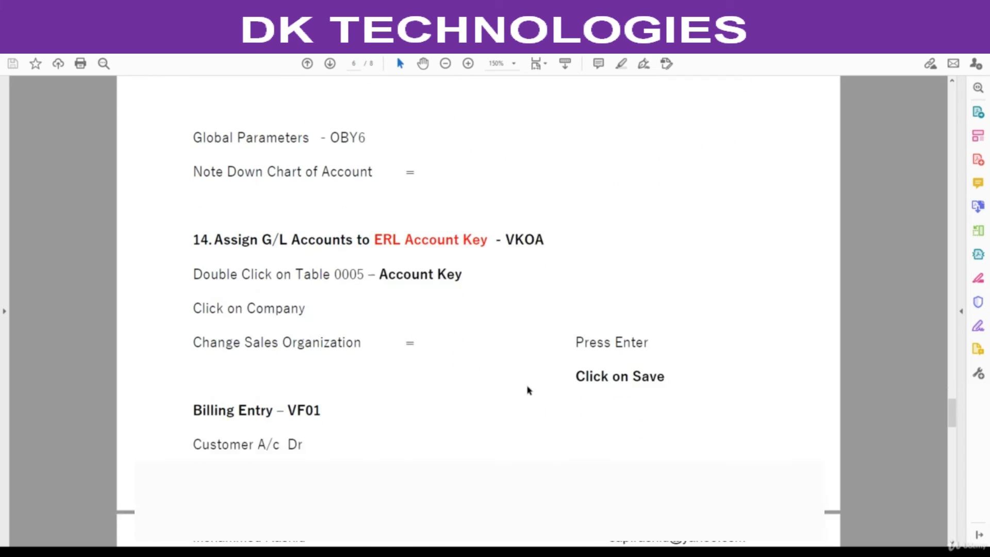
left_click_drag(216, 216, 313, 223)
left_click_drag(373, 219, 490, 211)
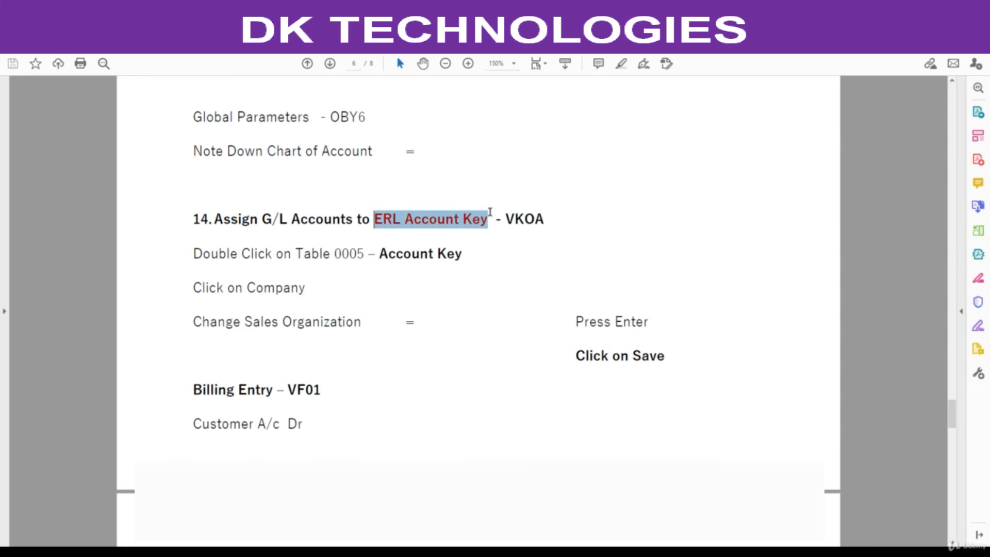
left_click(338, 200)
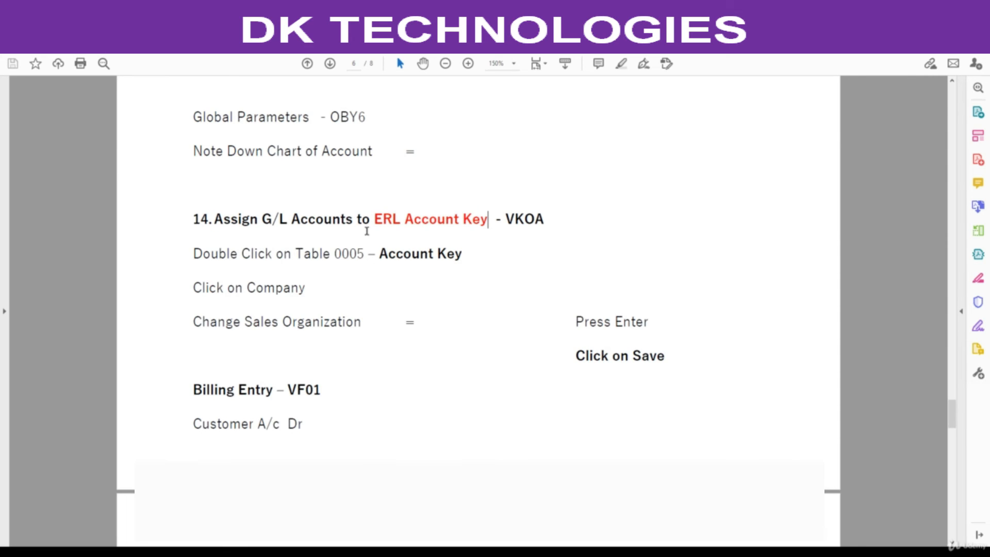
Examine the Order-To-Cash Cycle diagram in the PDF notes for the account postings of goods issue and billing.
scroll(353, 332, "down", 3)
scroll(354, 333, "down", 12)
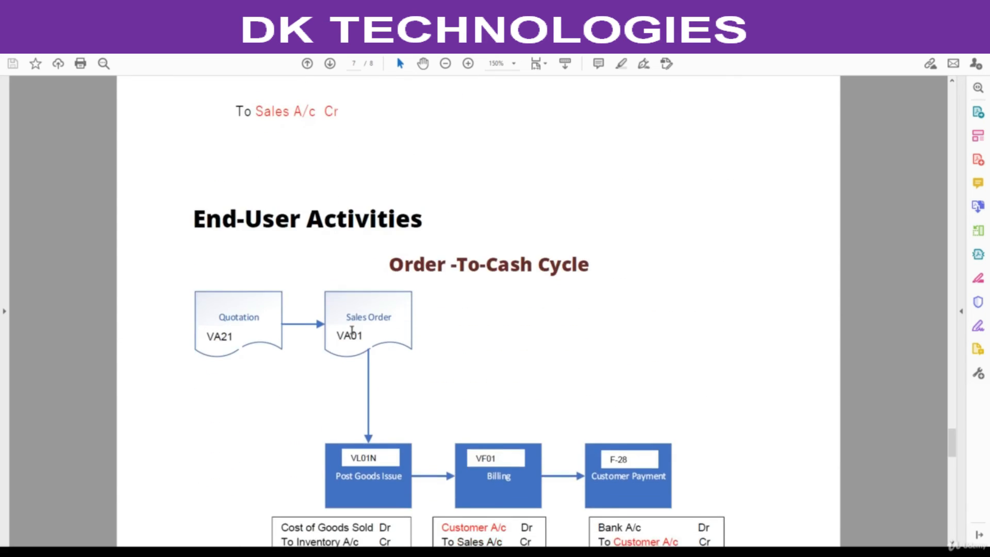
scroll(341, 318, "up", 1)
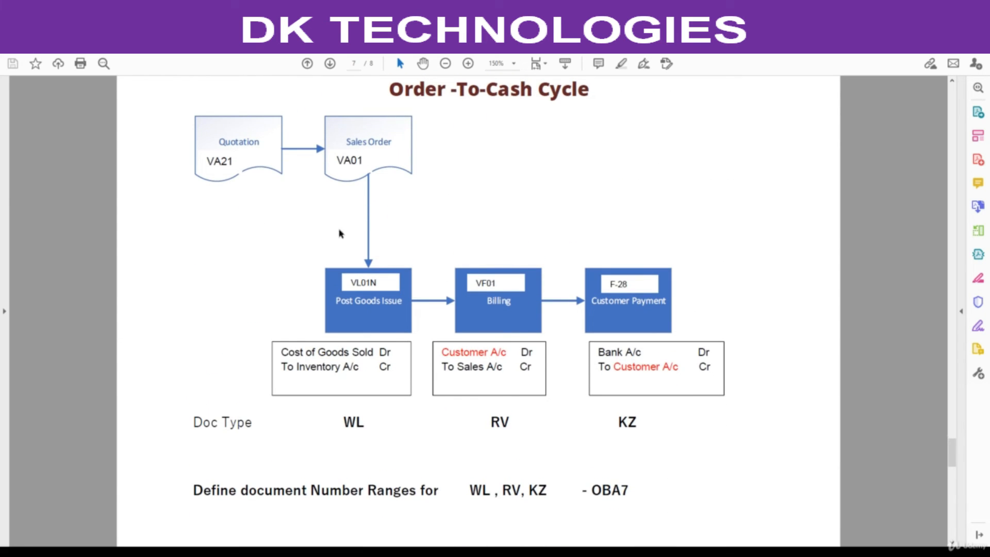
left_click_drag(485, 302, 517, 302)
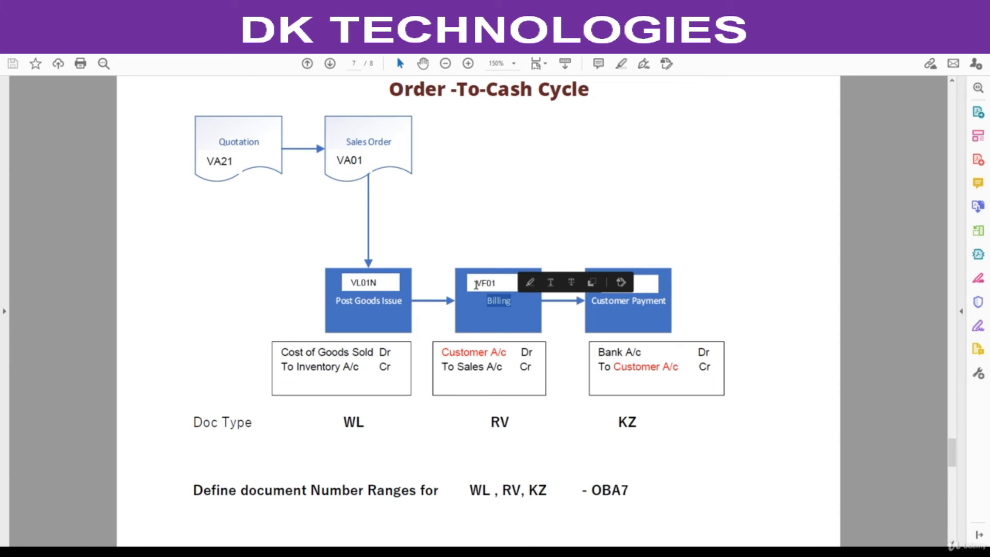
left_click_drag(445, 351, 503, 367)
left_click(351, 282)
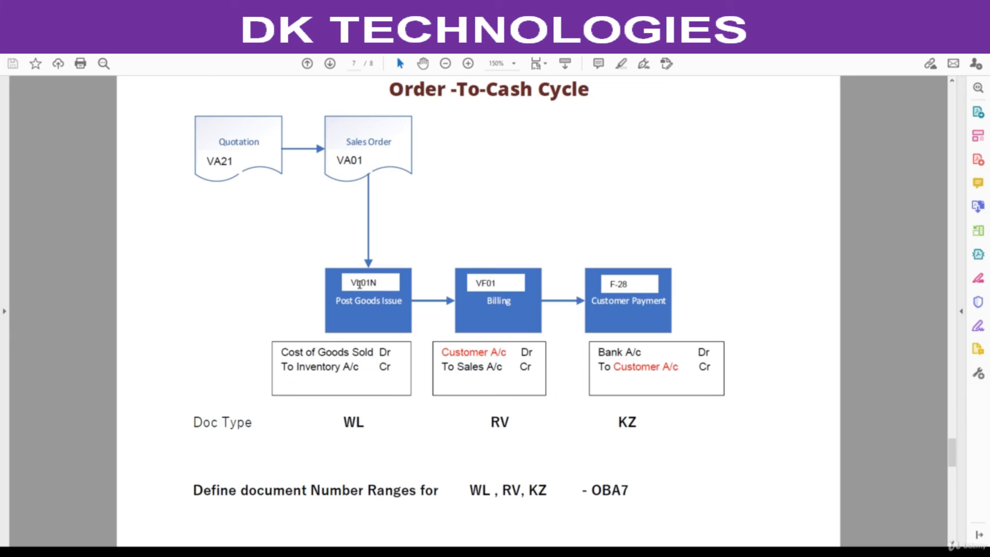
key("ctrl+a")
left_click_drag(475, 283, 513, 283)
left_click_drag(282, 352, 369, 350)
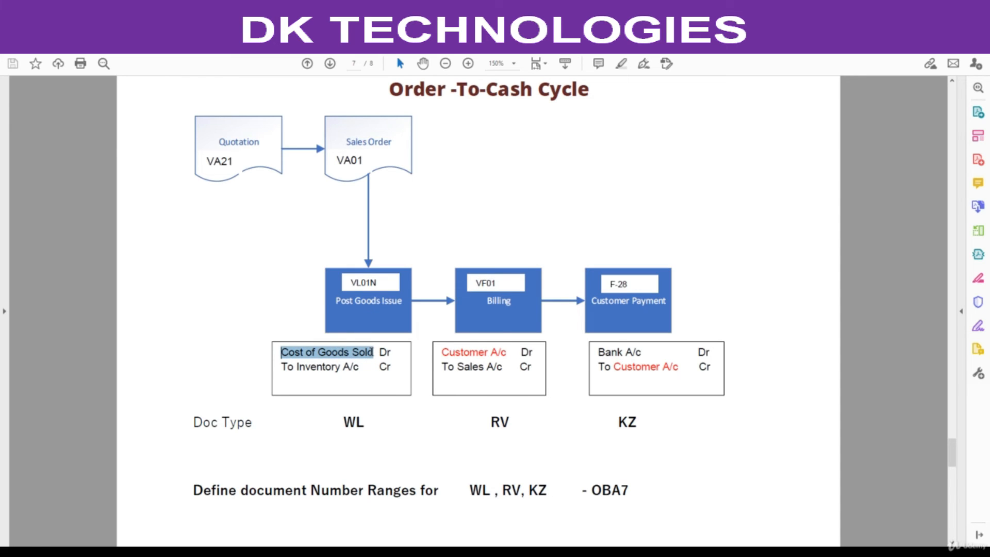
left_click_drag(370, 350, 371, 352)
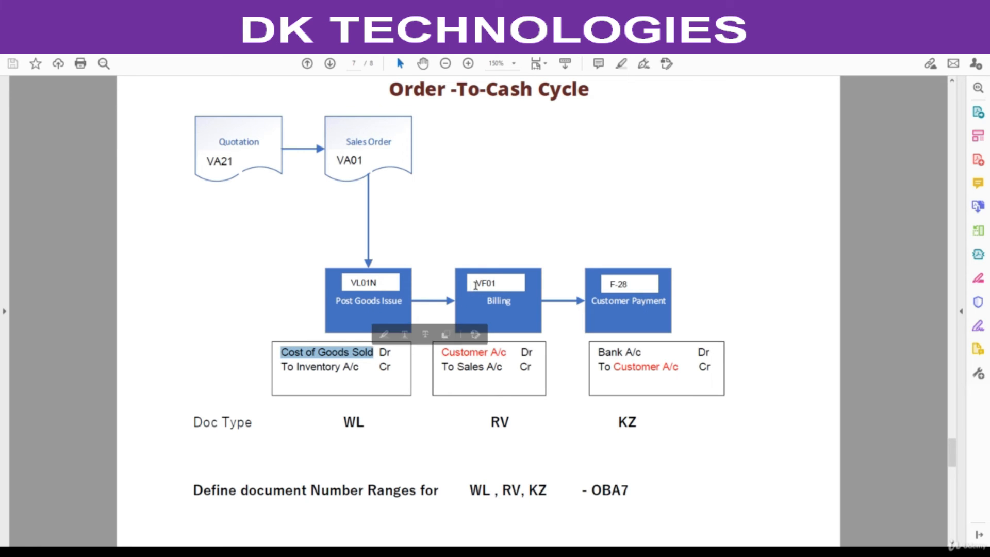
left_click_drag(475, 284, 498, 284)
Review section 14 and the Global Parameters transaction code OBY6 in the PDF notes, and return to SAP.
scroll(427, 307, "up", 10)
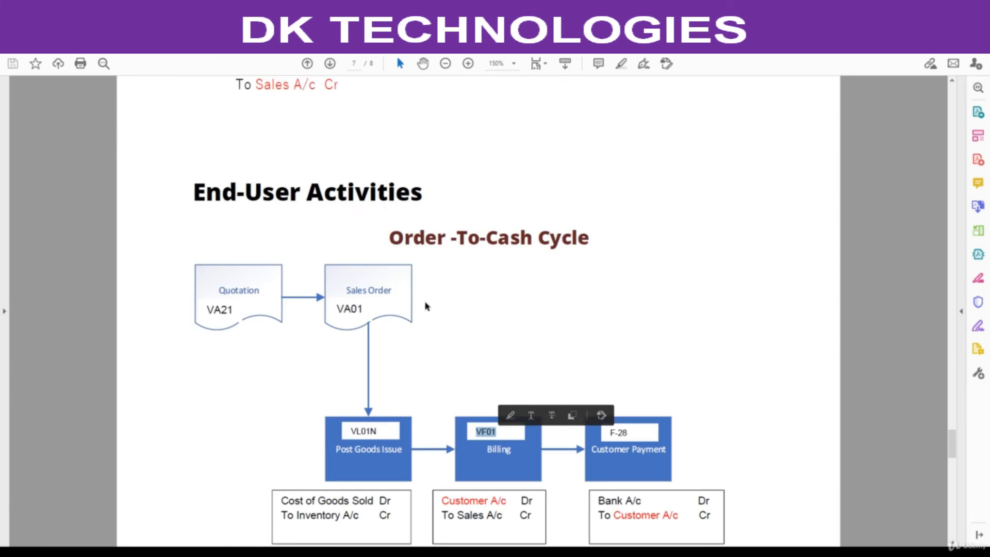
scroll(427, 306, "up", 3)
left_click_drag(505, 318, 544, 317)
left_click_drag(374, 317, 396, 318)
left_click(396, 318)
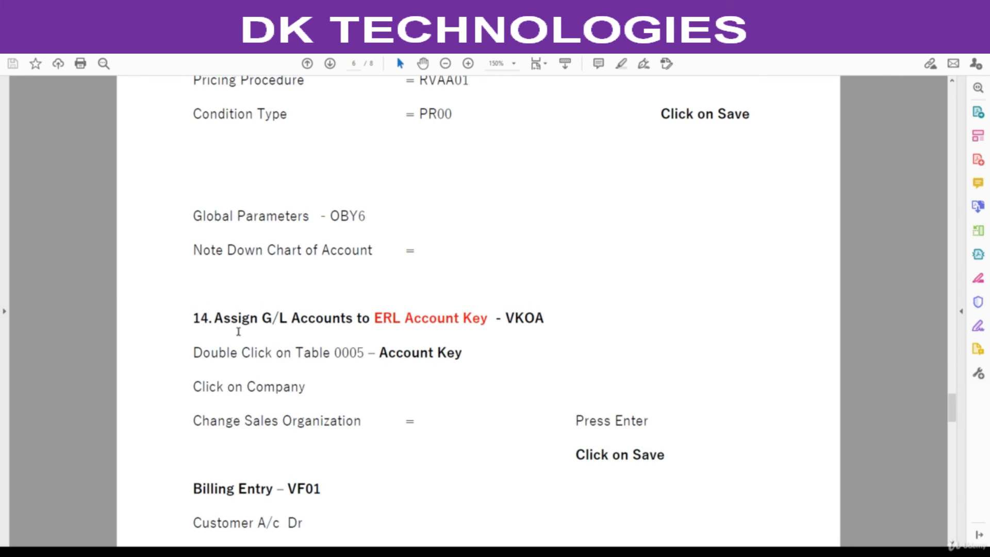
left_click_drag(214, 318, 544, 318)
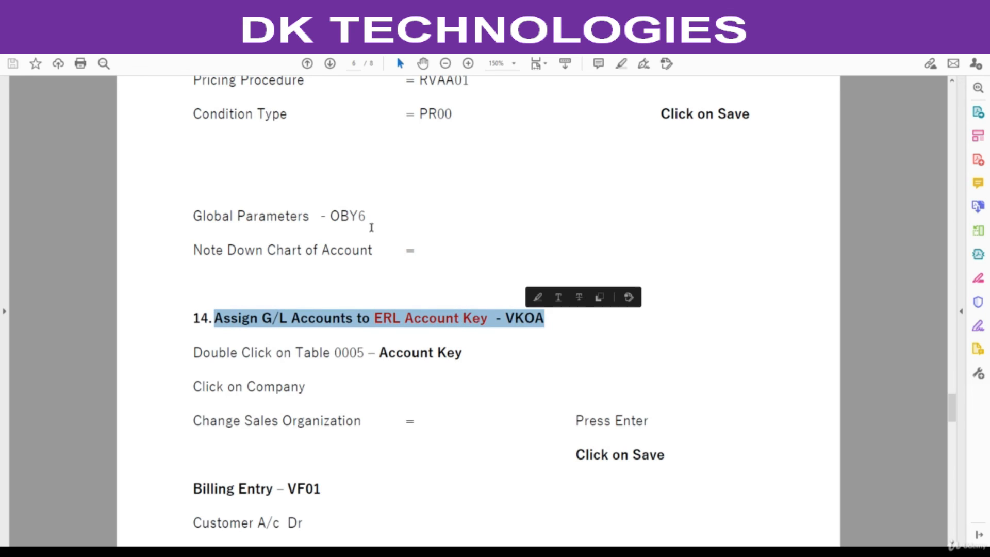
left_click_drag(330, 216, 368, 219)
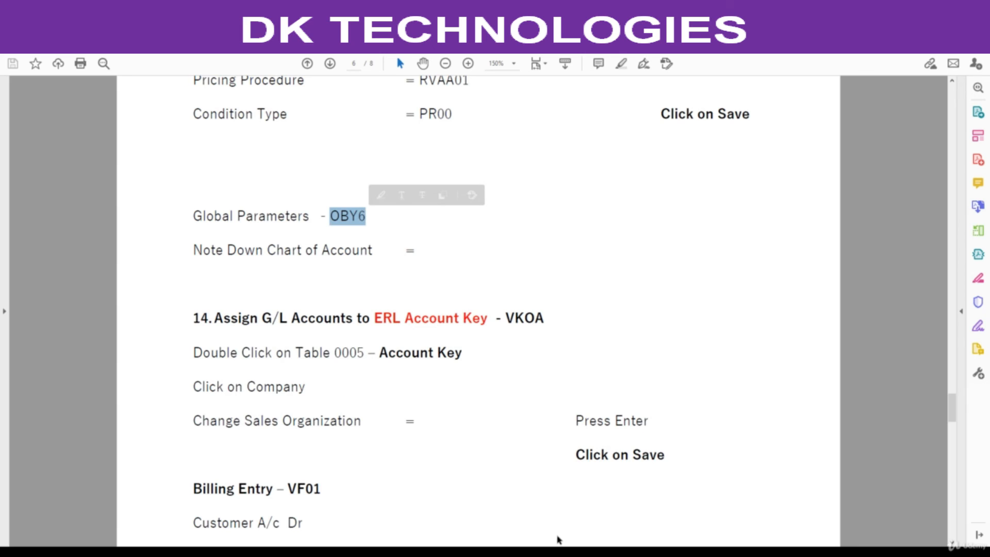
mouse_move(558, 544)
left_click(717, 508)
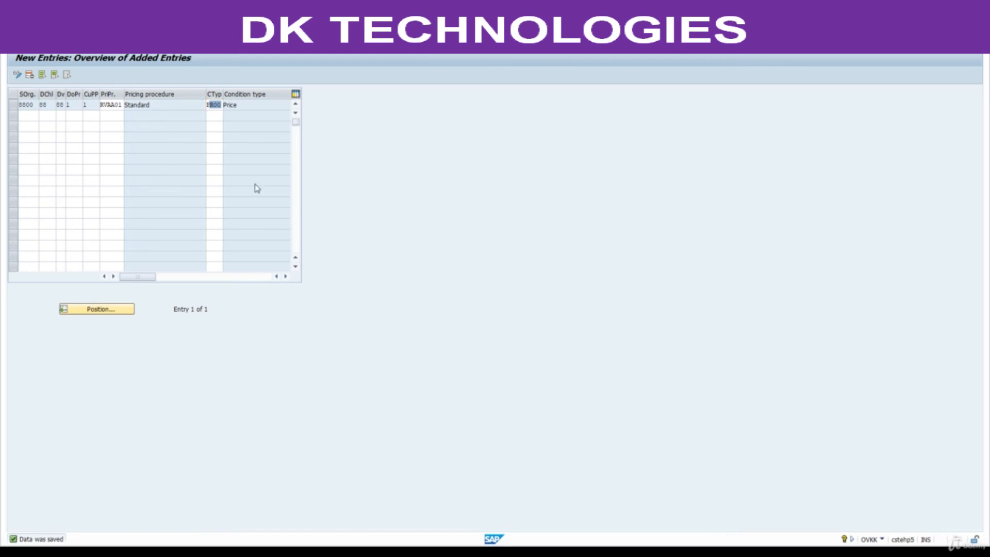
Run OBY6 and open the global data details of company code 8800.
left_click(221, 105)
key("Return")
left_click(170, 525)
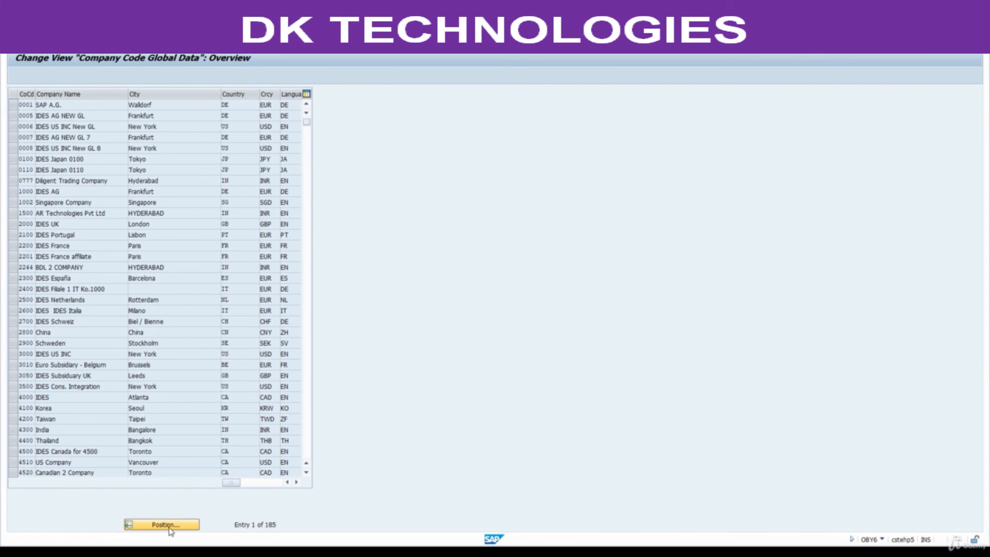
type("9000")
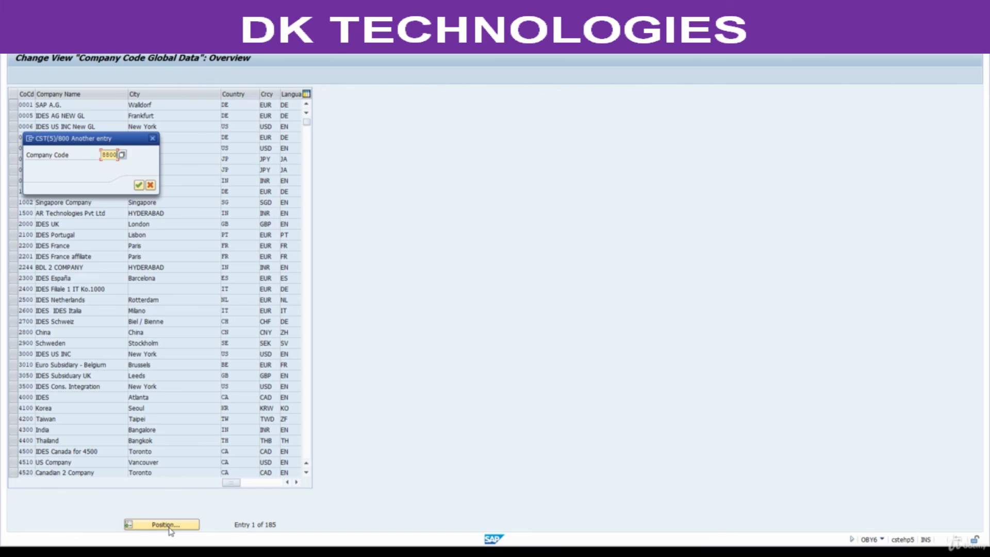
key("Return")
double_click(32, 106)
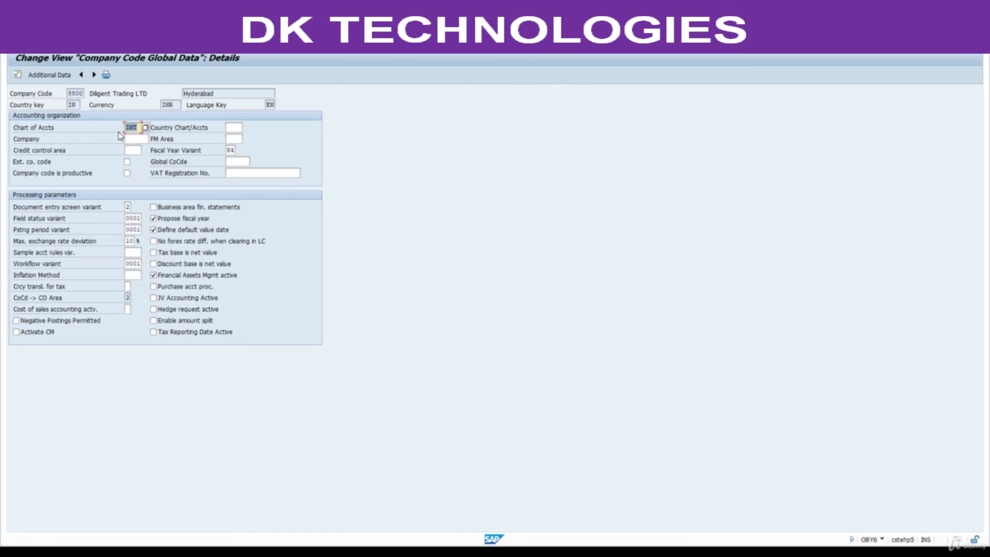
Switch to the Excel workbook and record "Chart of Accounts" in C15 with INT beside it in D15.
left_click(528, 551)
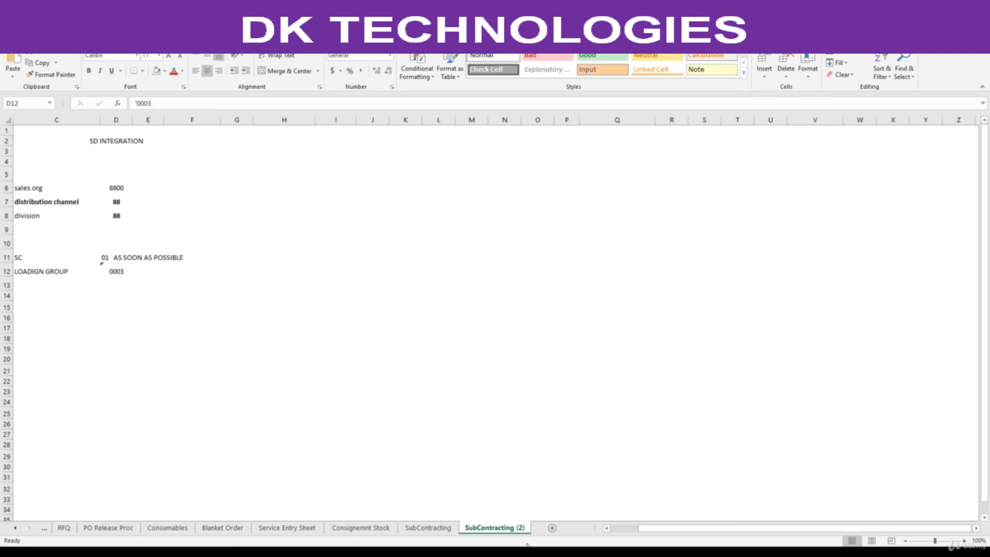
left_click(53, 307)
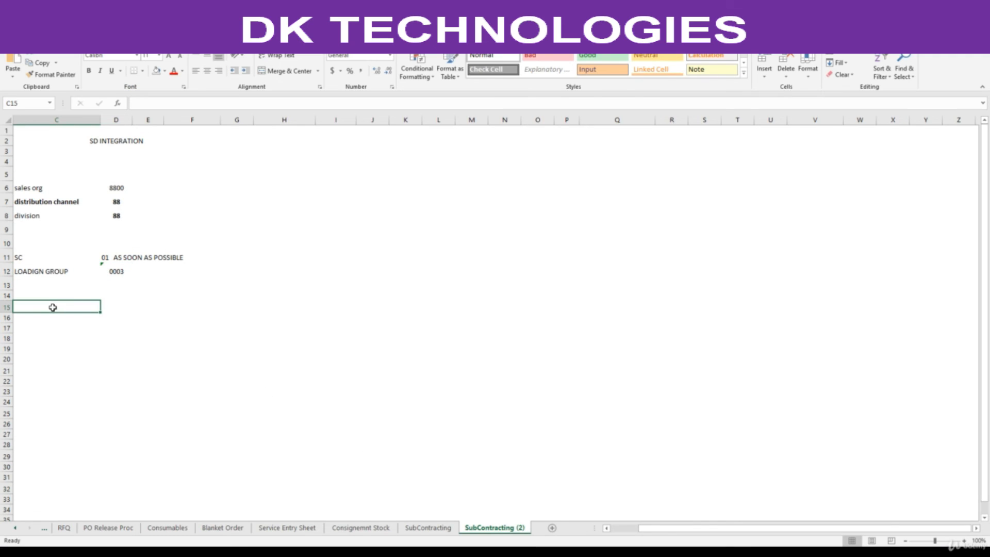
type("Chart of A")
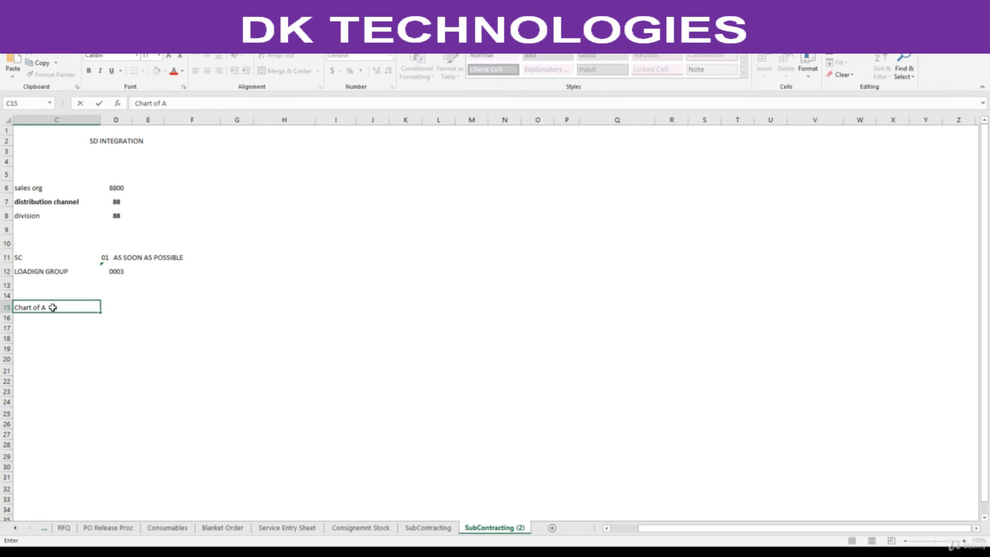
type("ccounts")
key("Tab")
type("INT")
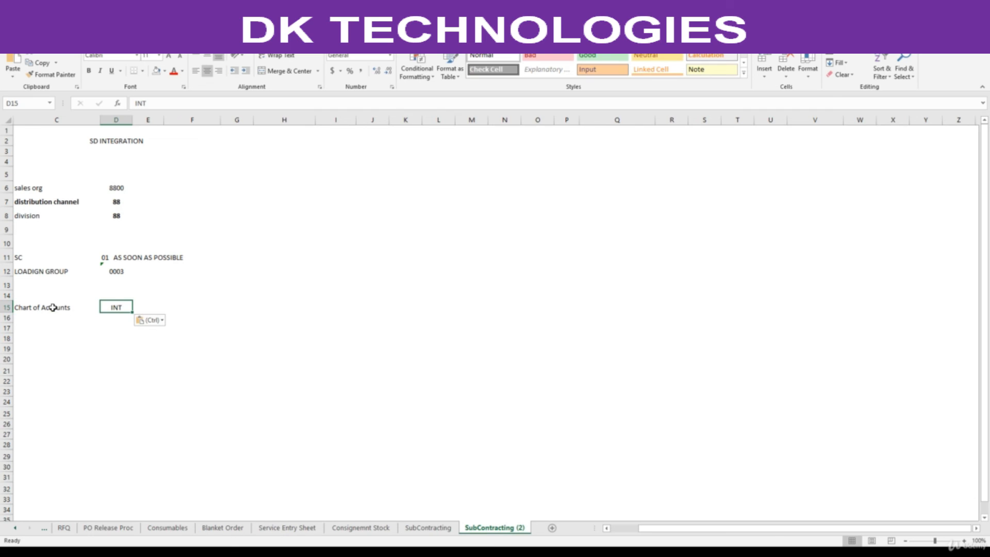
Enter the account key ERL in cell E15, beside the chart of accounts code.
key("Return")
key("Up")
key("Right")
key("Right")
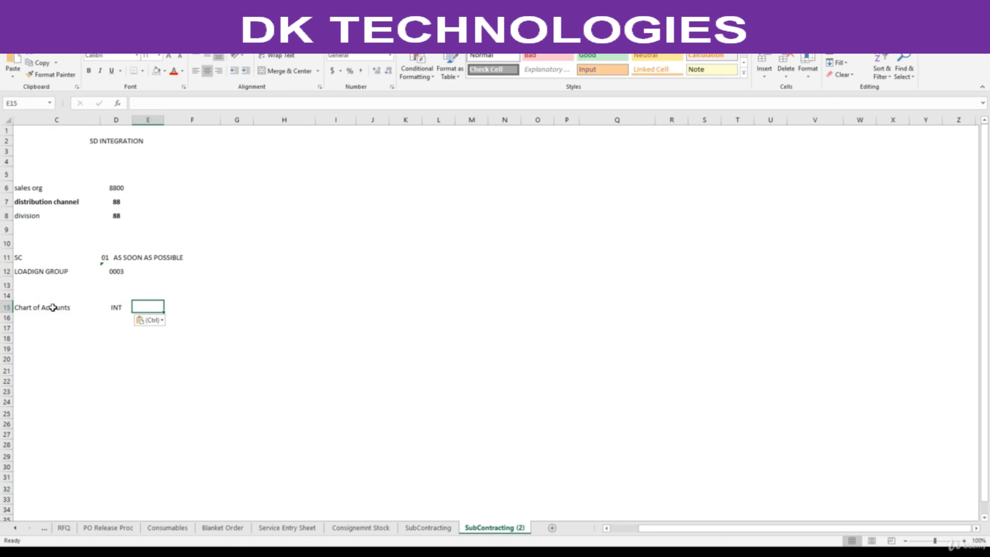
type("ERL")
key("Return")
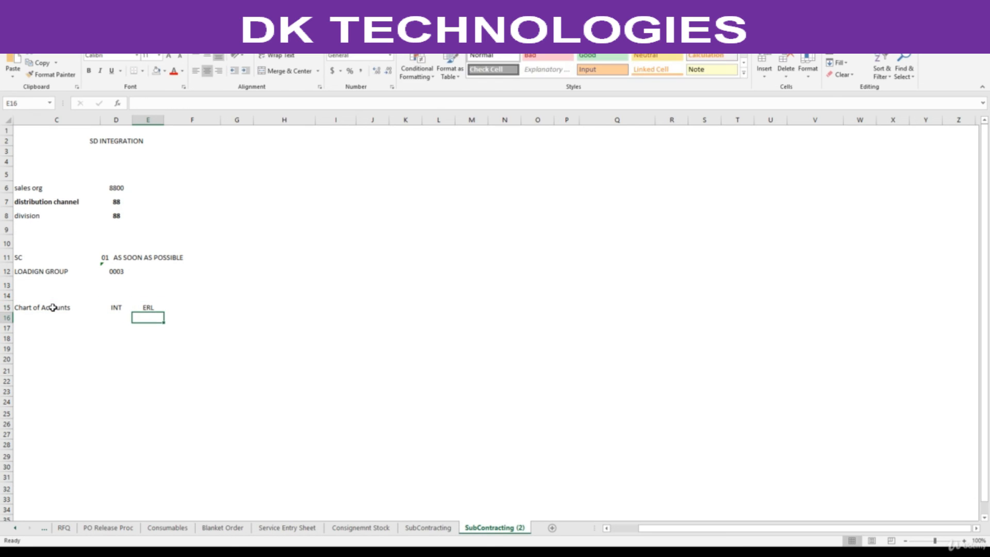
left_click_drag(113, 308, 136, 308)
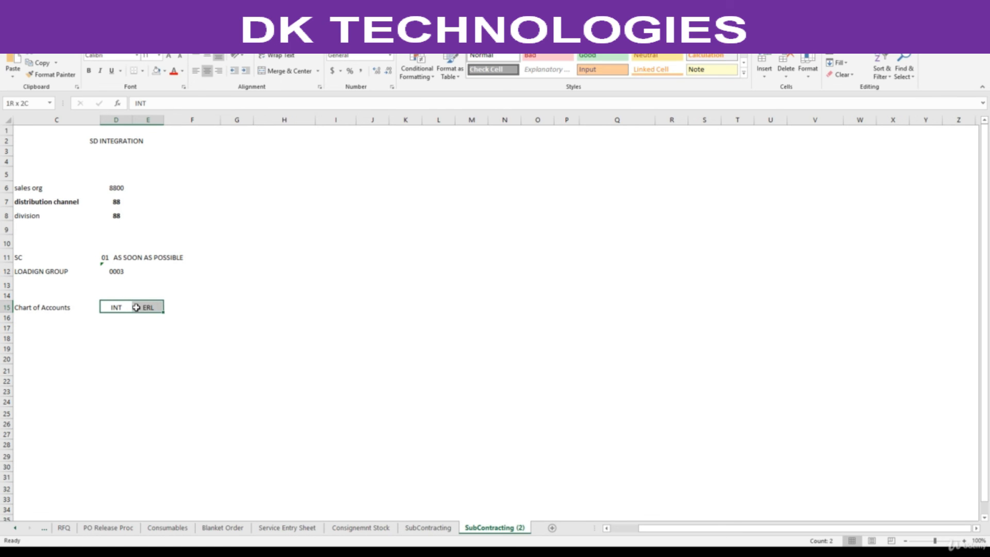
Look up the G/L account assignment transaction in section 14 of the PDF notes, return to SAP and run VKOA.
mouse_move(520, 552)
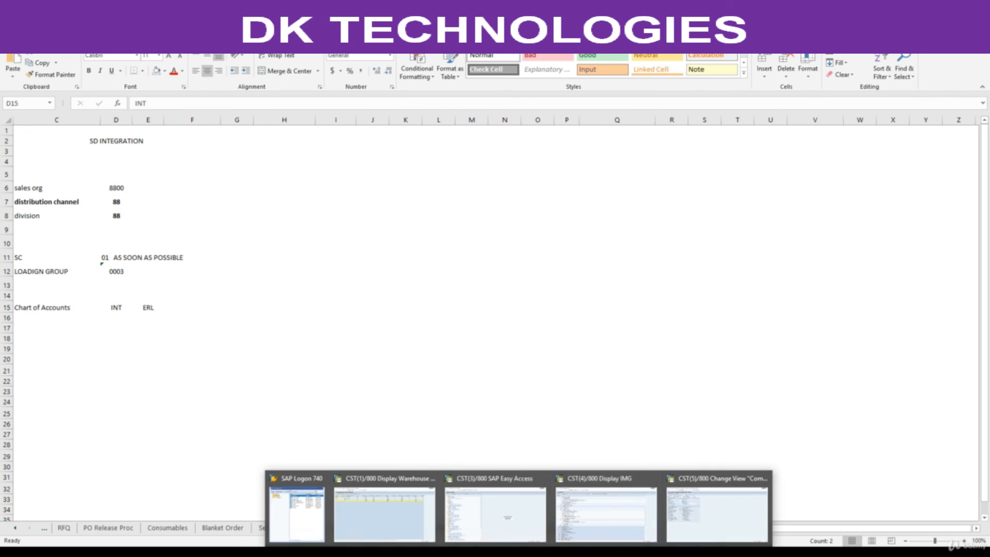
left_click(583, 536)
mouse_move(505, 319)
left_mouse_down()
mouse_move(559, 316)
mouse_move(537, 320)
mouse_move(545, 320)
left_mouse_up()
left_click(550, 321)
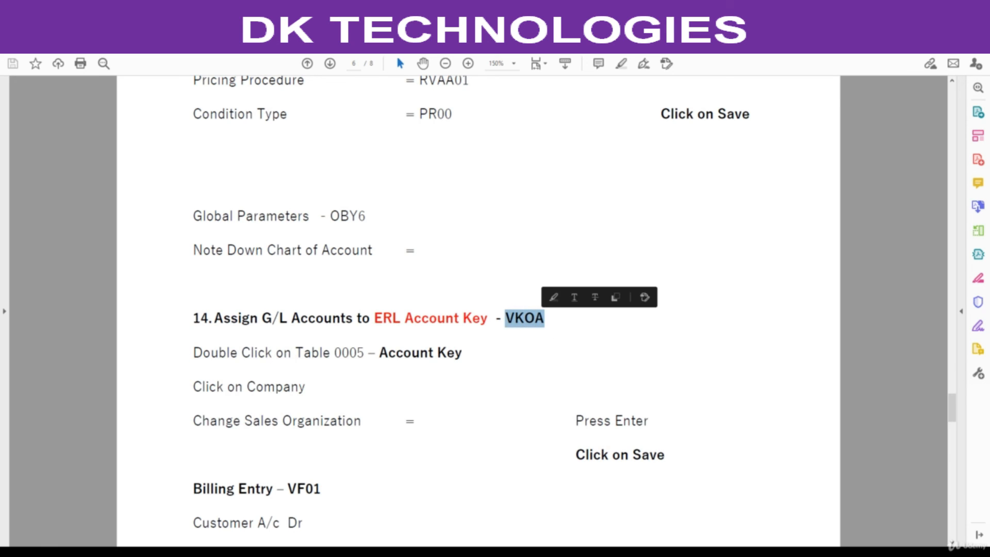
mouse_move(520, 551)
left_click(606, 508)
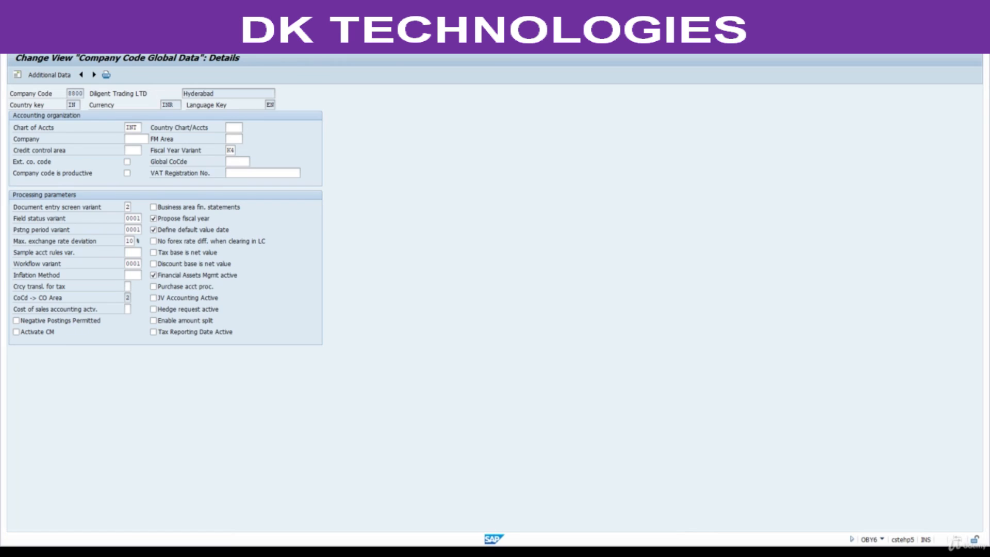
key("Return")
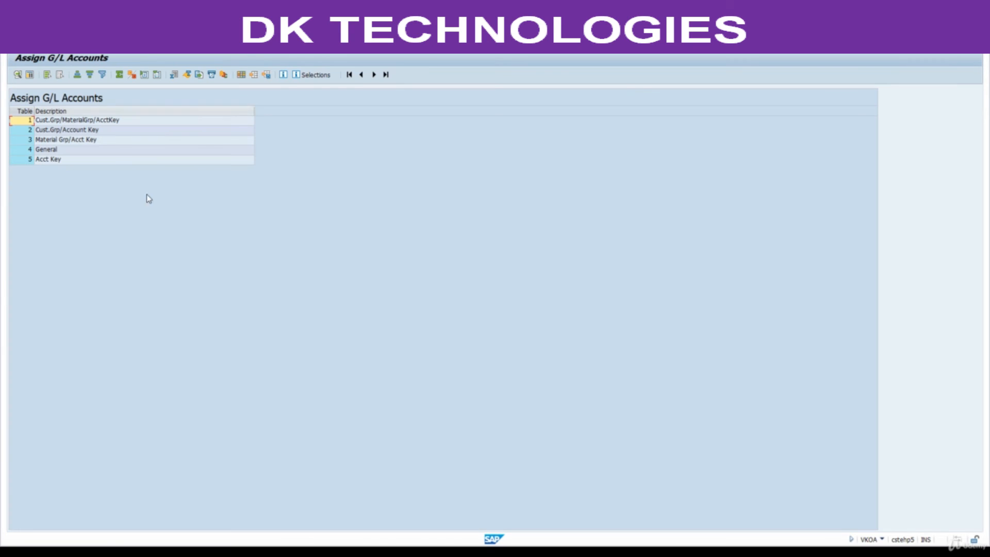
Open table 5, Acct Key, and check the first entry's application, condition type and chart of accounts.
double_click(48, 160)
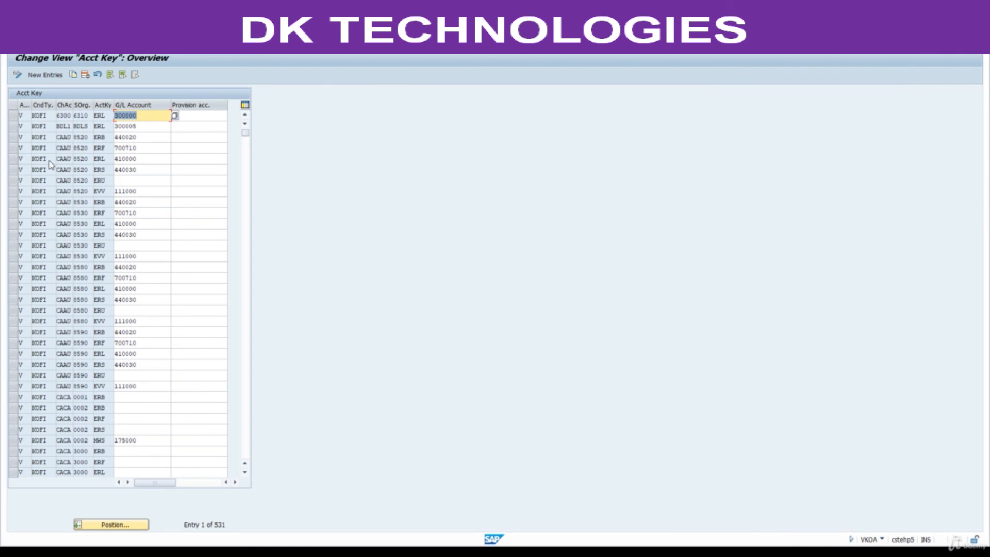
left_click(21, 116)
key("Tab")
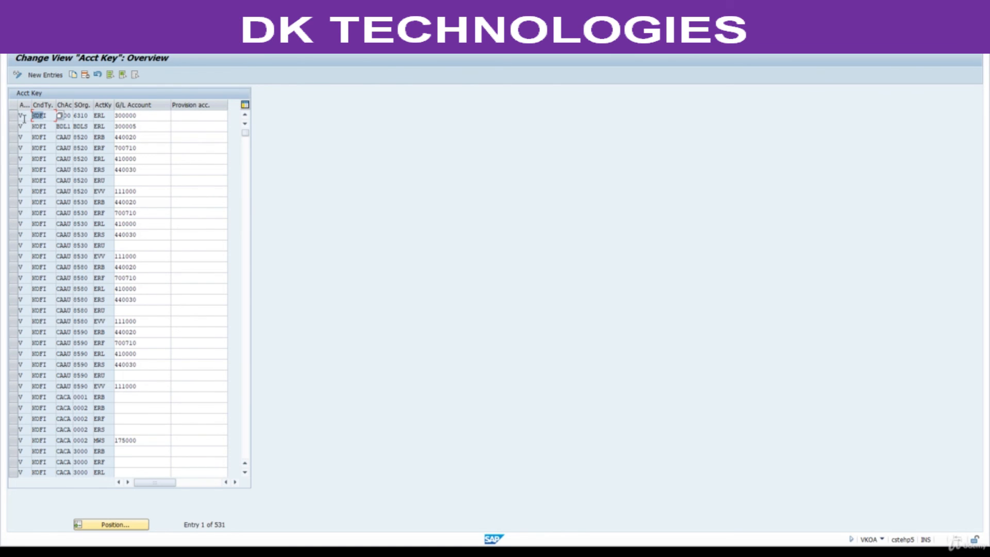
left_click(68, 115)
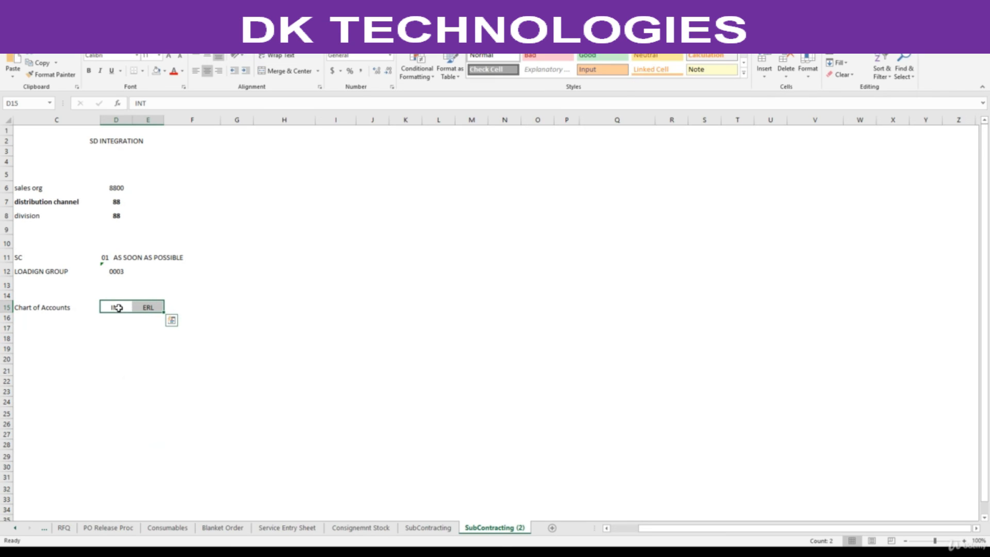
Check INT and ERL in the Excel notes, then compare them with SAP's chart of accounts, sales organization and account key columns.
left_click(119, 308)
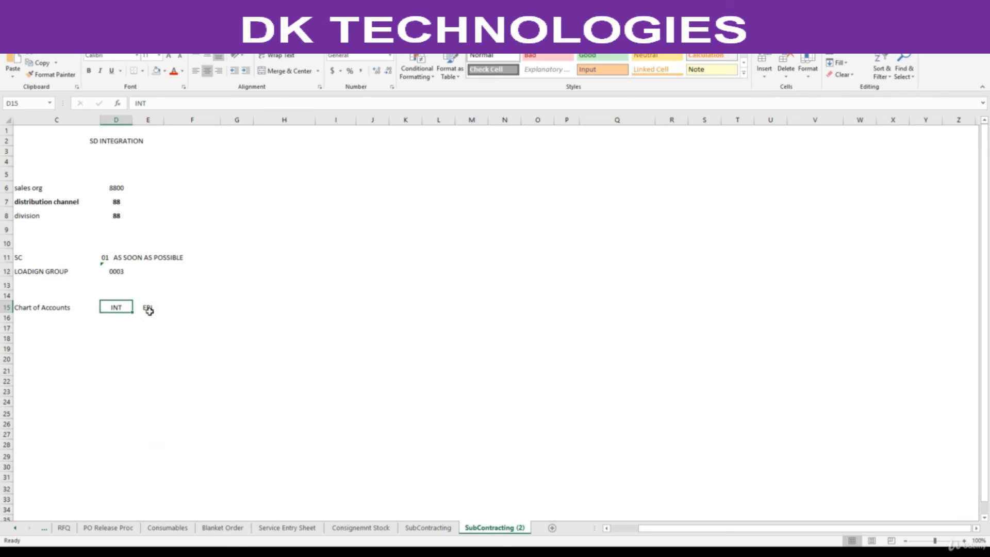
left_click(149, 310)
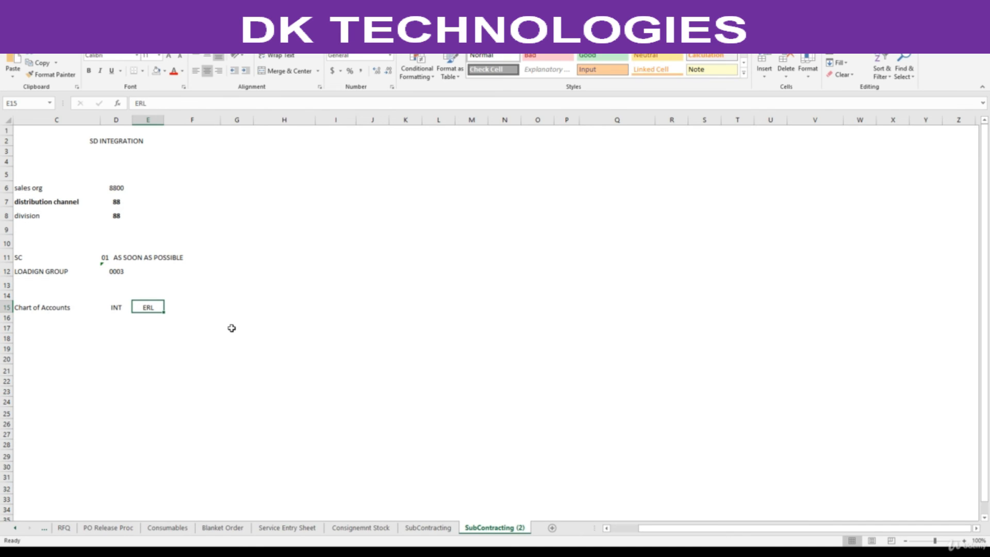
key("alt+Tab")
left_click(87, 127)
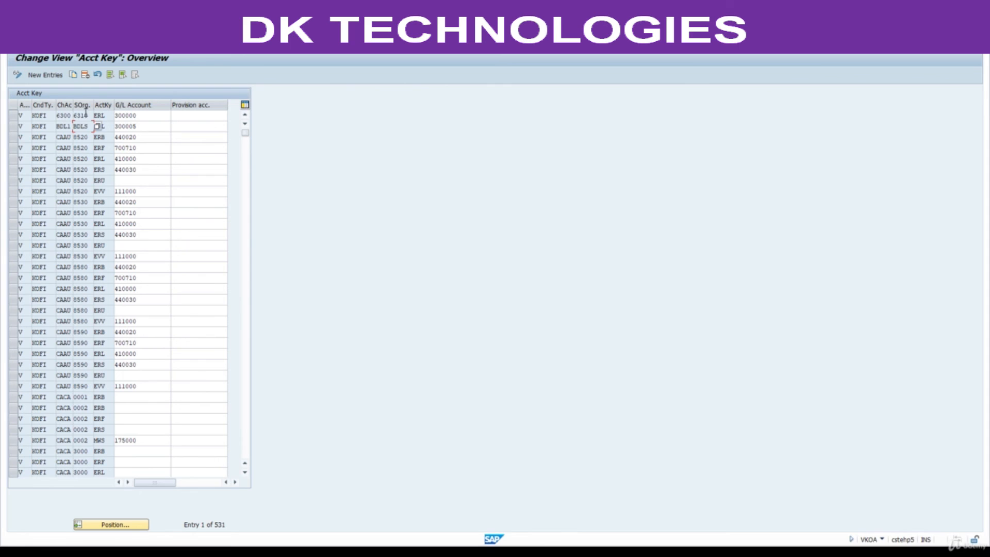
left_click_drag(71, 117, 56, 116)
left_click(100, 116)
left_click_drag(99, 117, 84, 120)
key("F3")
Search the Acct Key entries for the rows with chart of accounts INT.
scroll(72, 350, "down", 8)
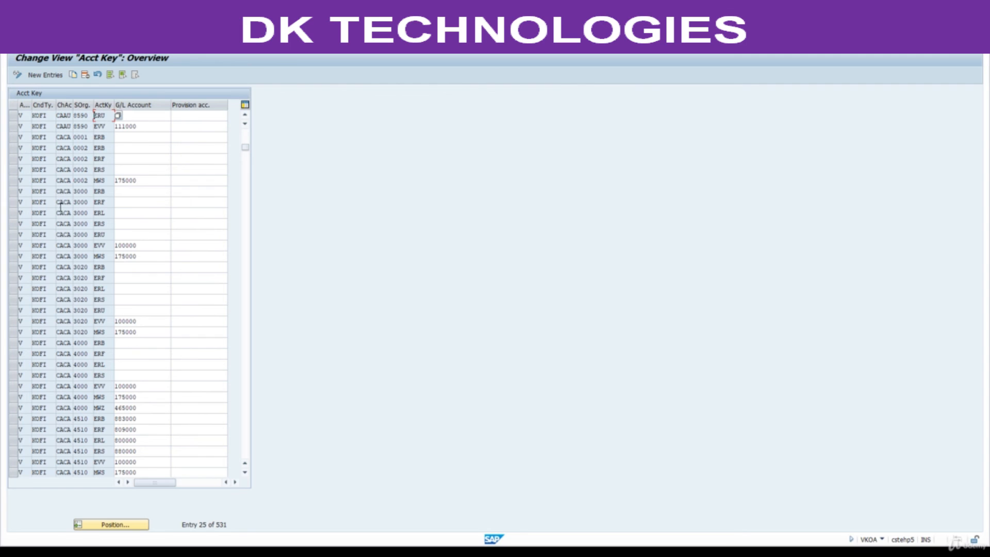
scroll(66, 261, "down", 5)
scroll(65, 260, "down", 4)
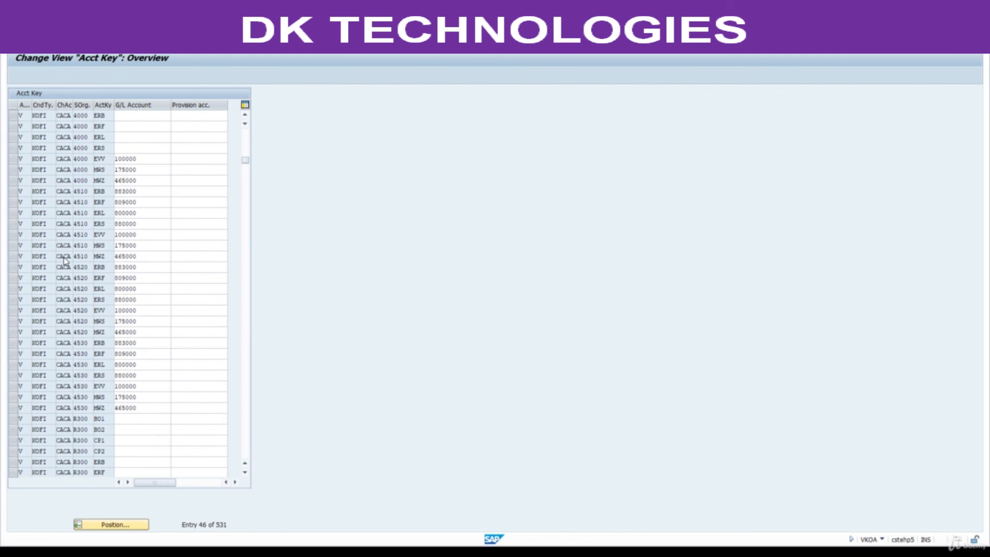
scroll(66, 261, "down", 6)
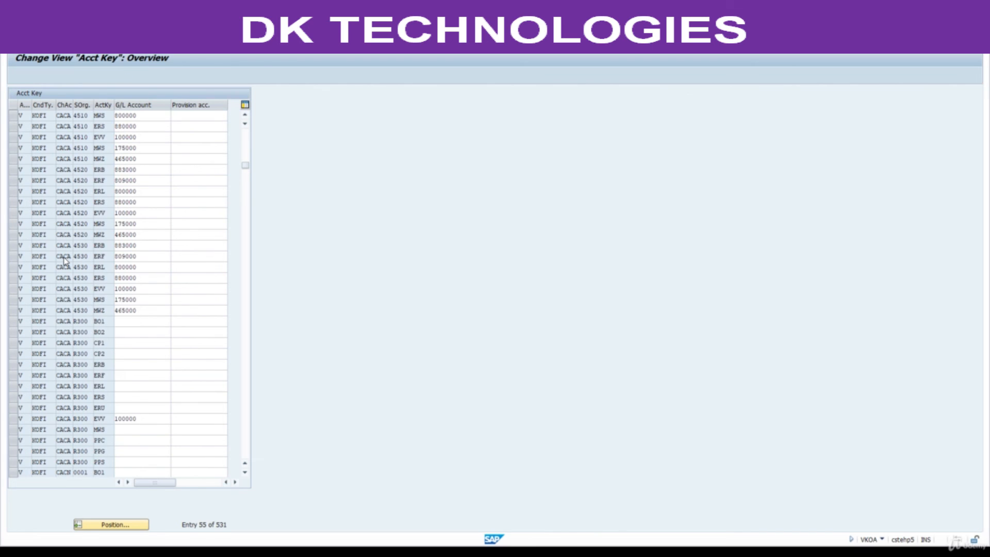
scroll(64, 257, "down", 6)
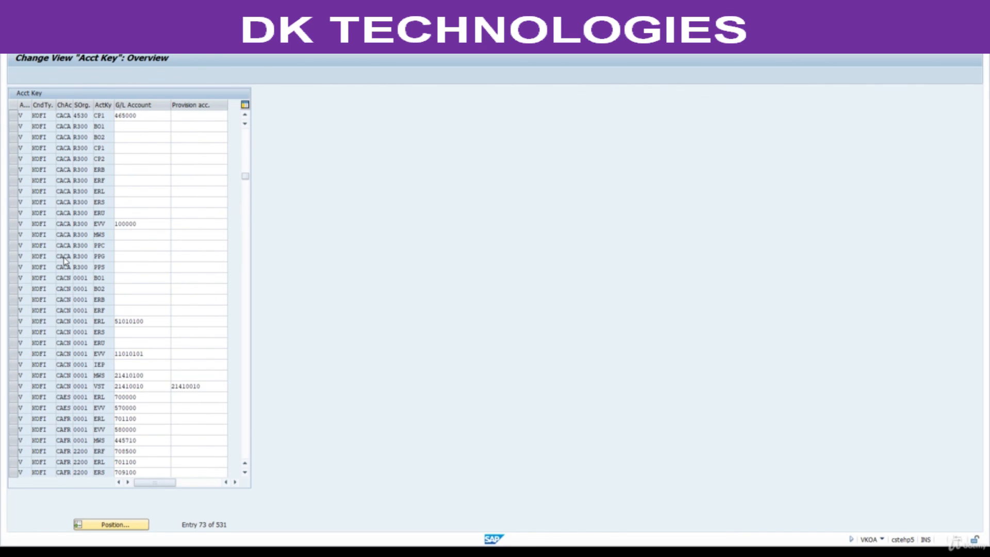
scroll(64, 261, "down", 7)
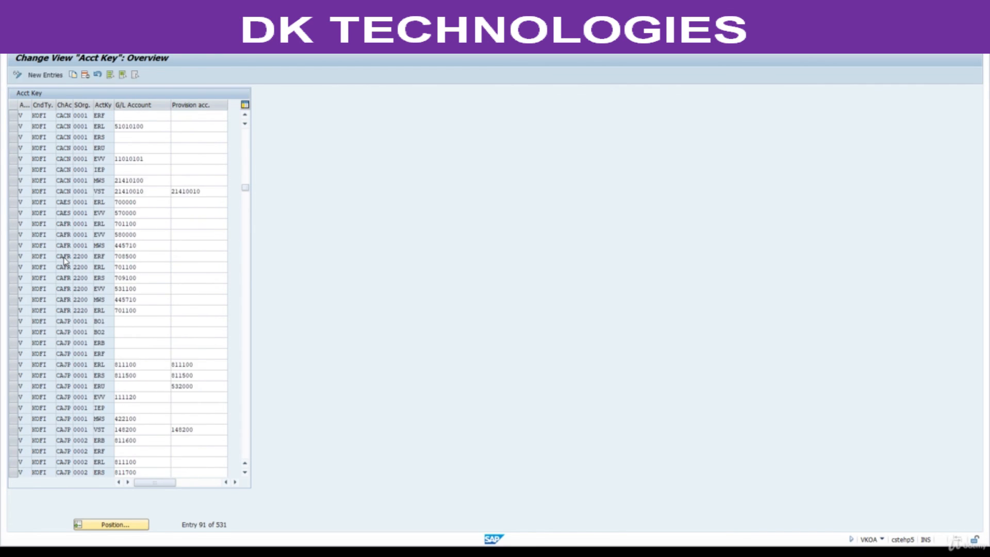
scroll(64, 261, "down", 7)
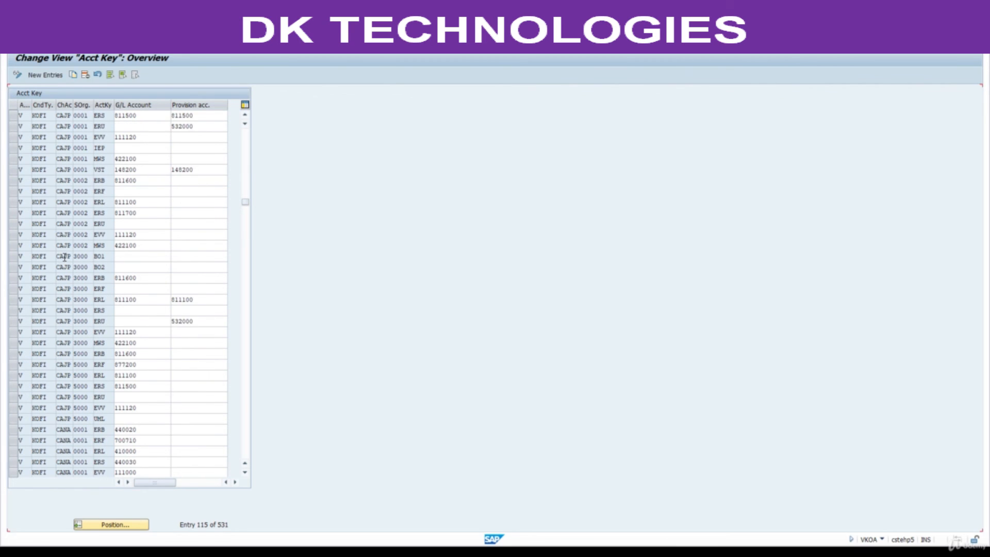
scroll(63, 261, "down", 12)
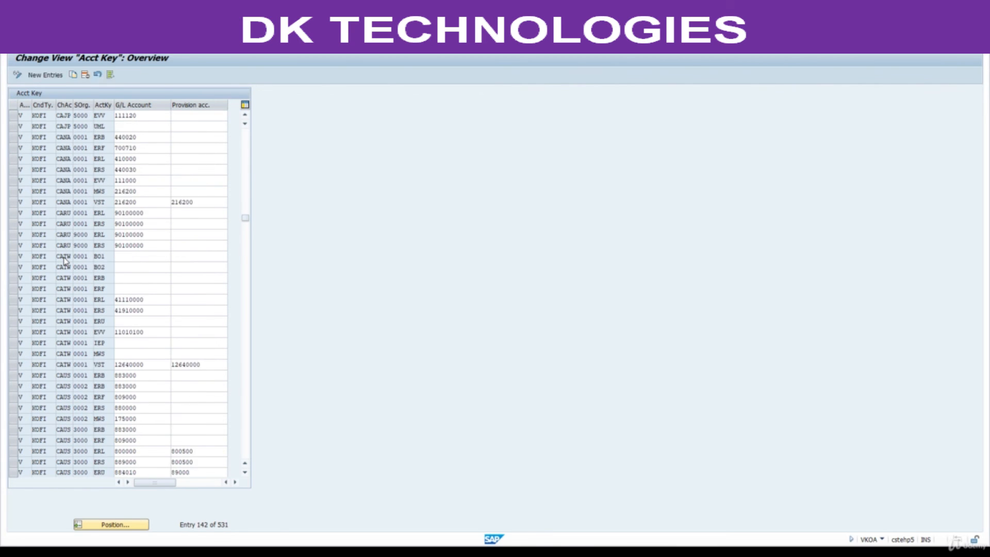
scroll(64, 261, "down", 4)
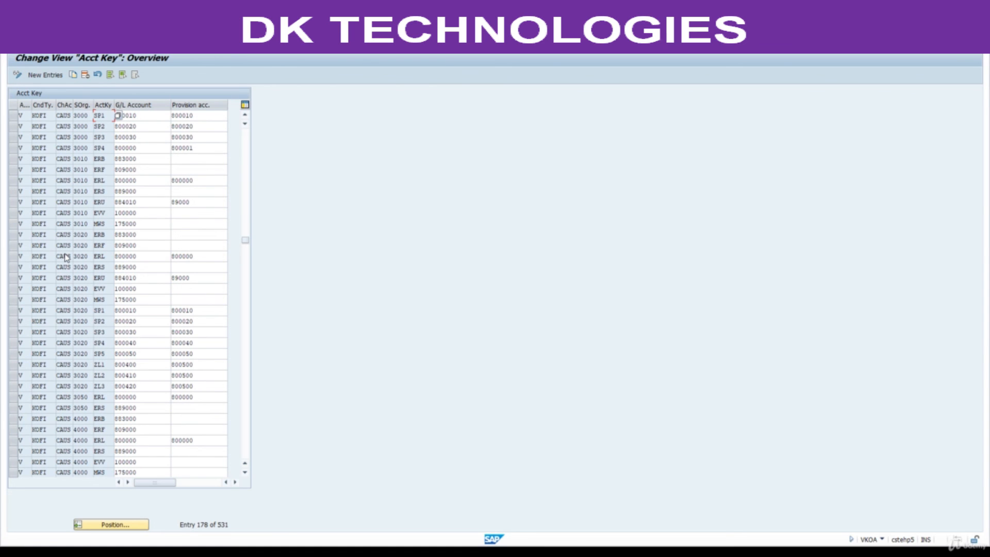
scroll(65, 258, "down", 6)
scroll(78, 263, "down", 7)
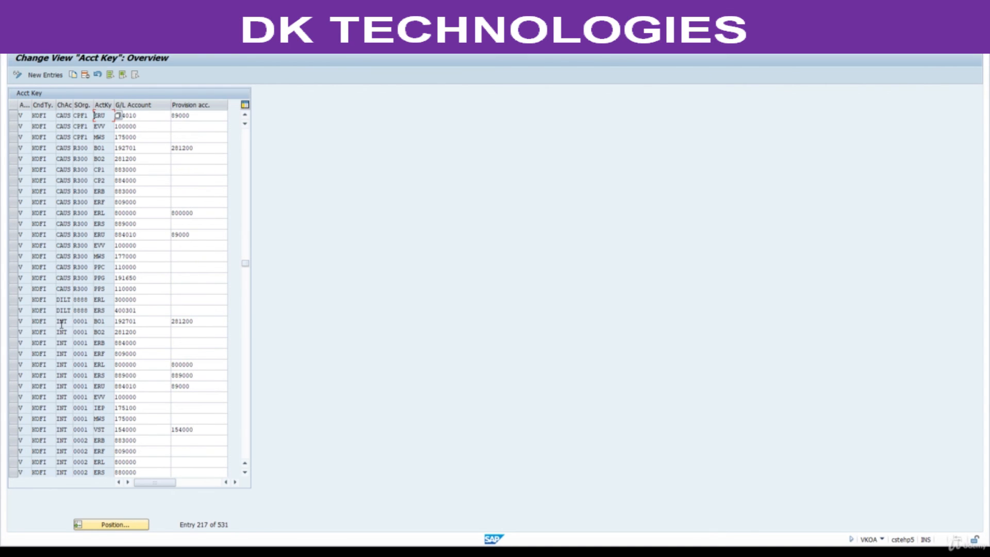
left_click(61, 322)
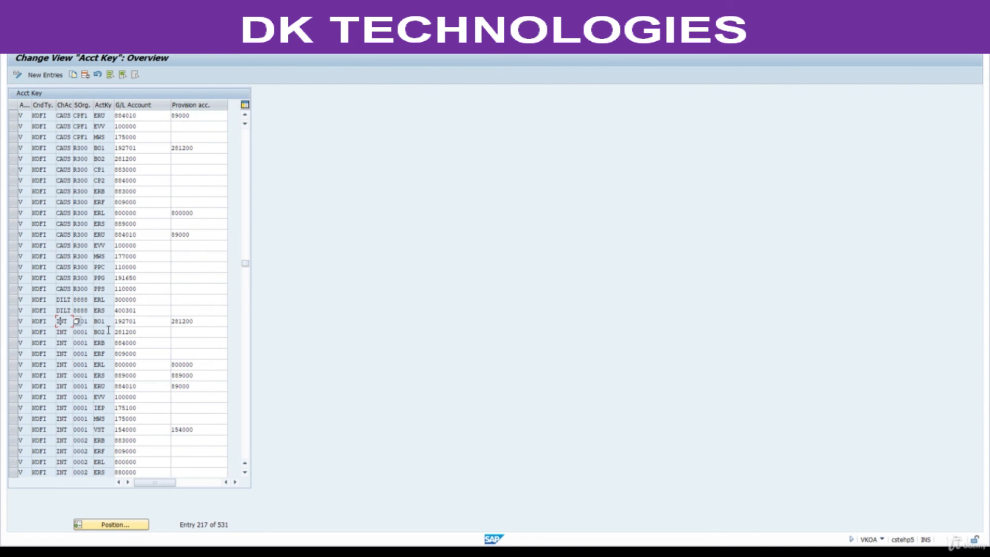
Copy the entry for chart of accounts INT, sales organization 0001 and account key ERL to sales organization 8800.
left_click(108, 364)
left_click_drag(108, 365, 86, 369)
left_click(14, 365)
double_click(67, 365)
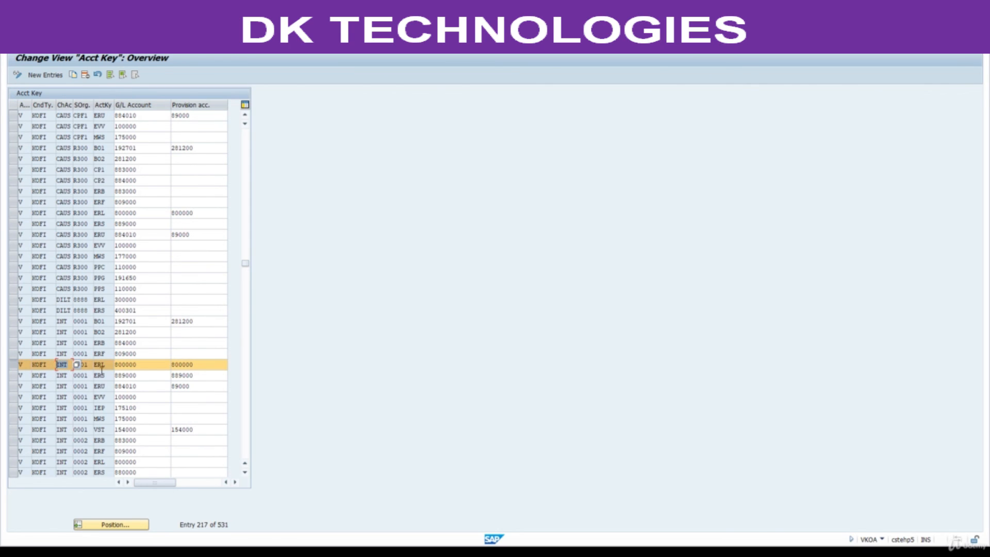
left_click_drag(111, 366, 93, 368)
left_click(15, 366)
left_click(14, 365)
left_click(75, 76)
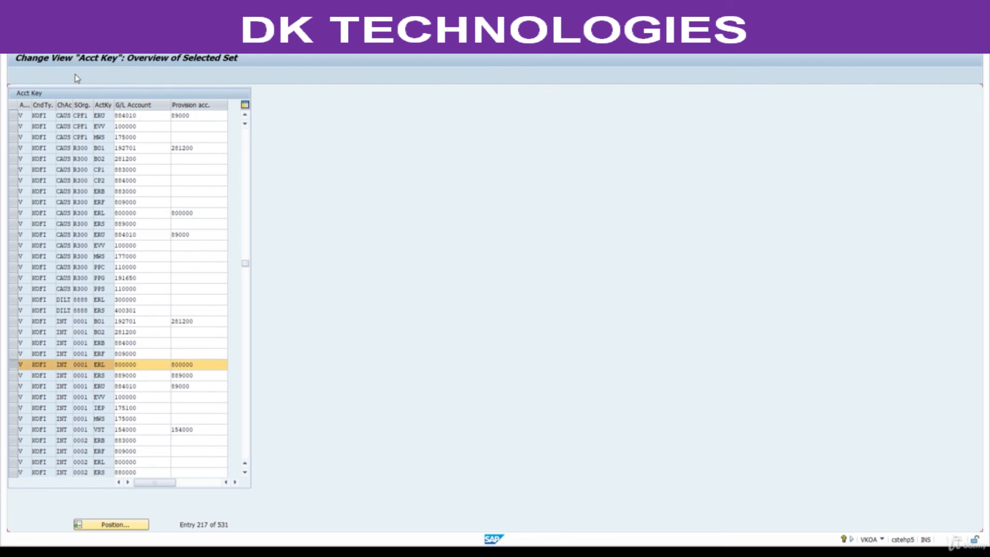
double_click(90, 116)
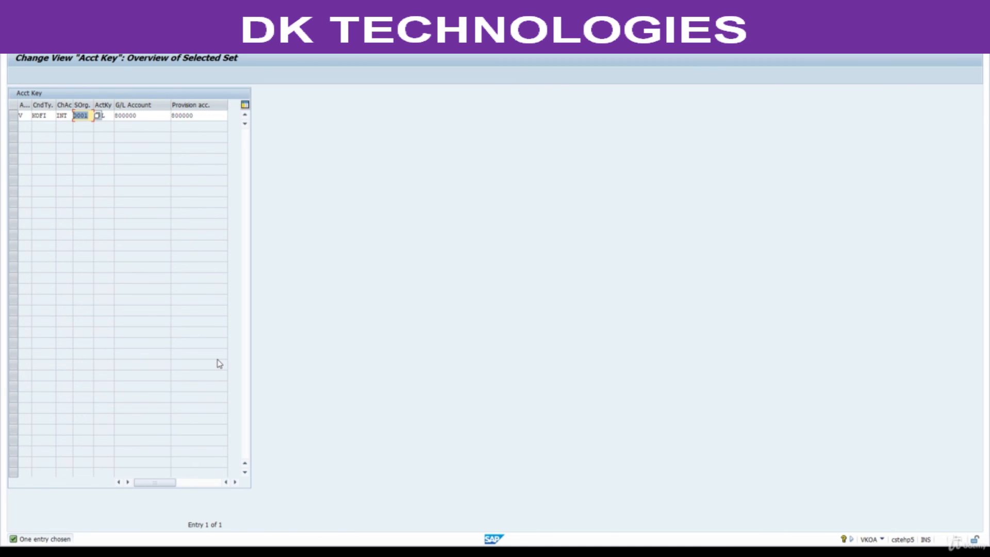
type("8800")
key("Return")
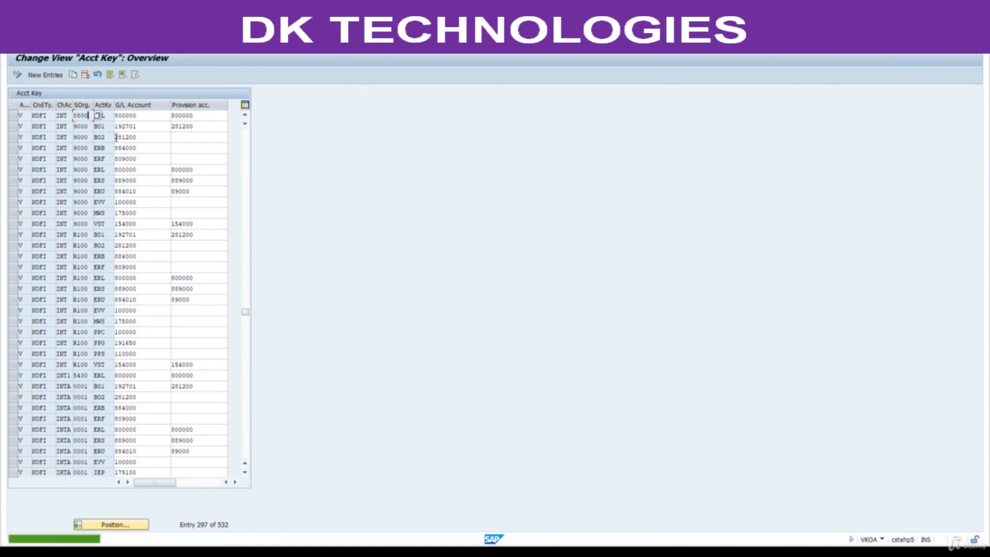
left_click(138, 117)
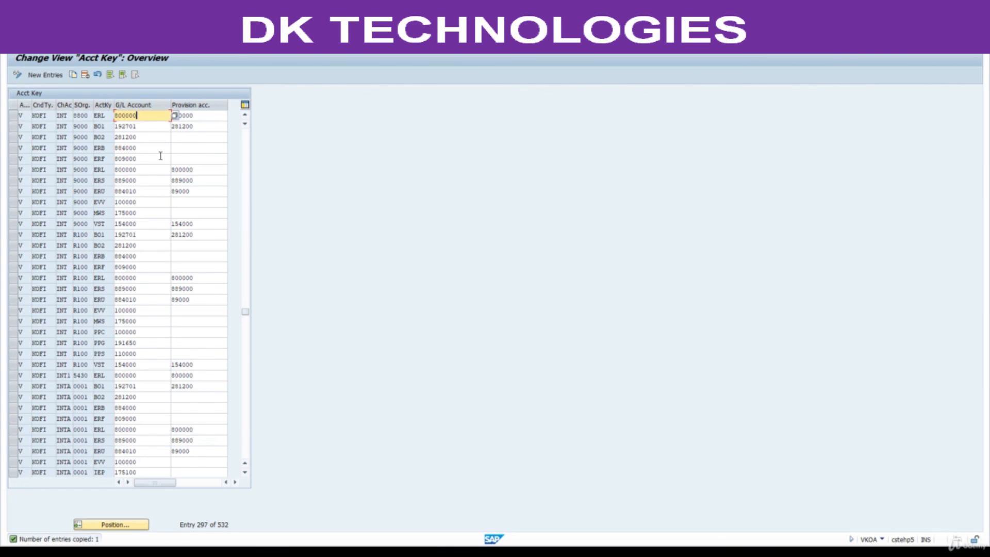
Clear the provision account of the sales organization 8800 ERL entry and save it, accepting the proposed customizing request.
left_click(218, 117)
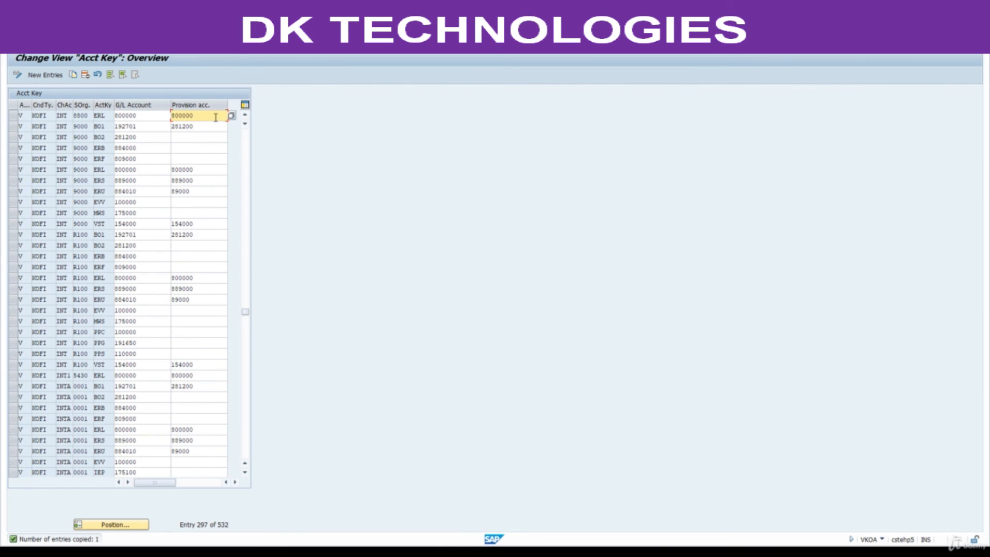
key("BackSpace")
key("BackSpace")
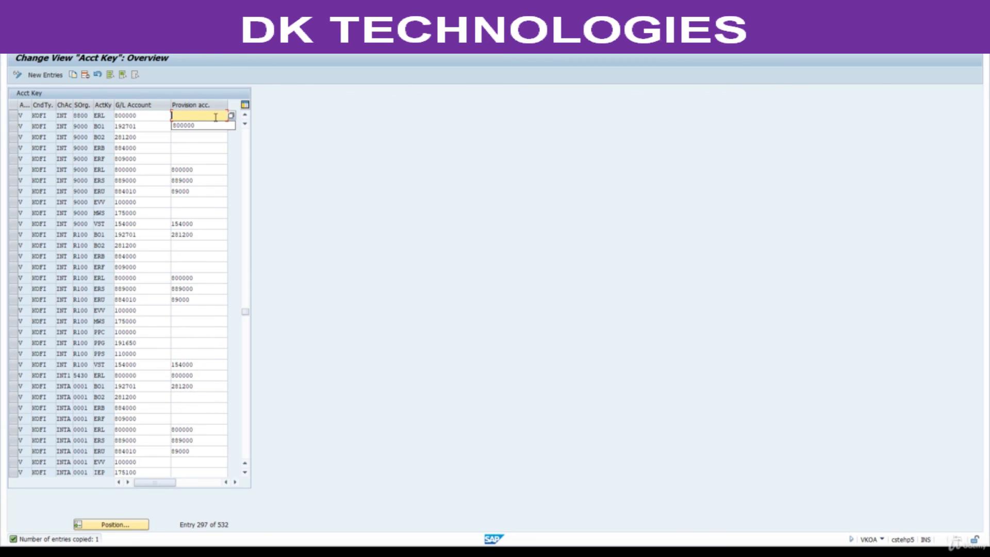
left_click(125, 46)
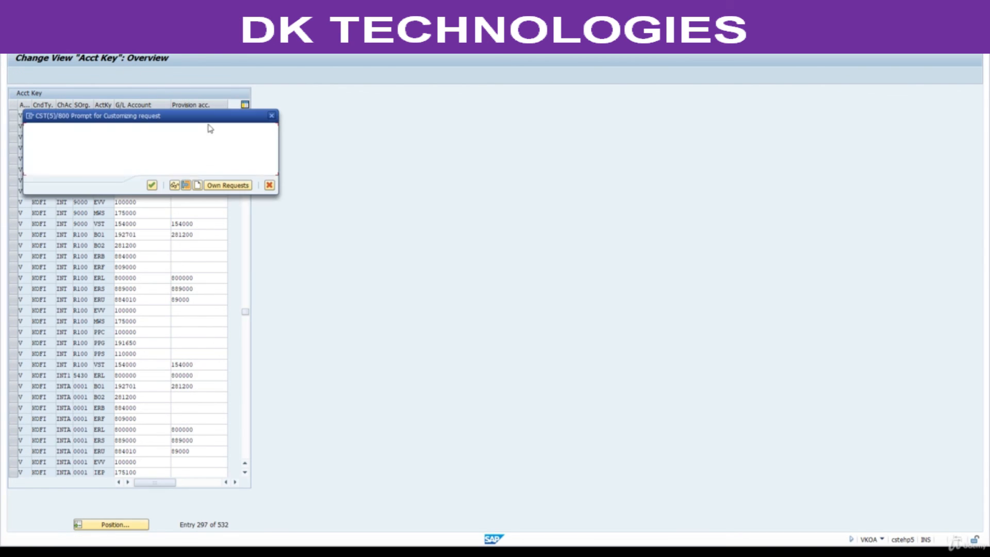
left_click(152, 185)
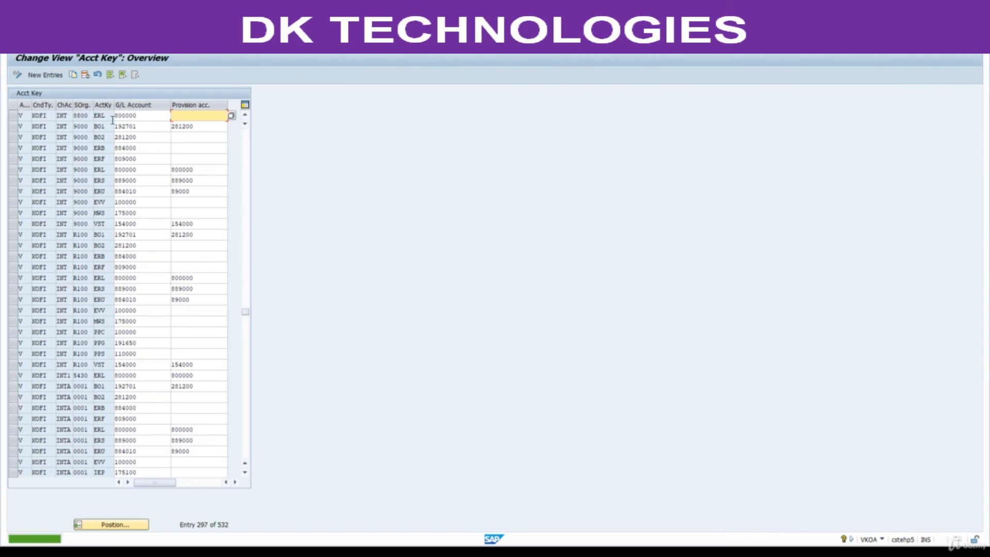
Look up G/L account 800000 for company code 8800 in transaction FS00 and display its master data.
left_click_drag(151, 117, 115, 119)
left_click(146, 116)
left_click(77, 44)
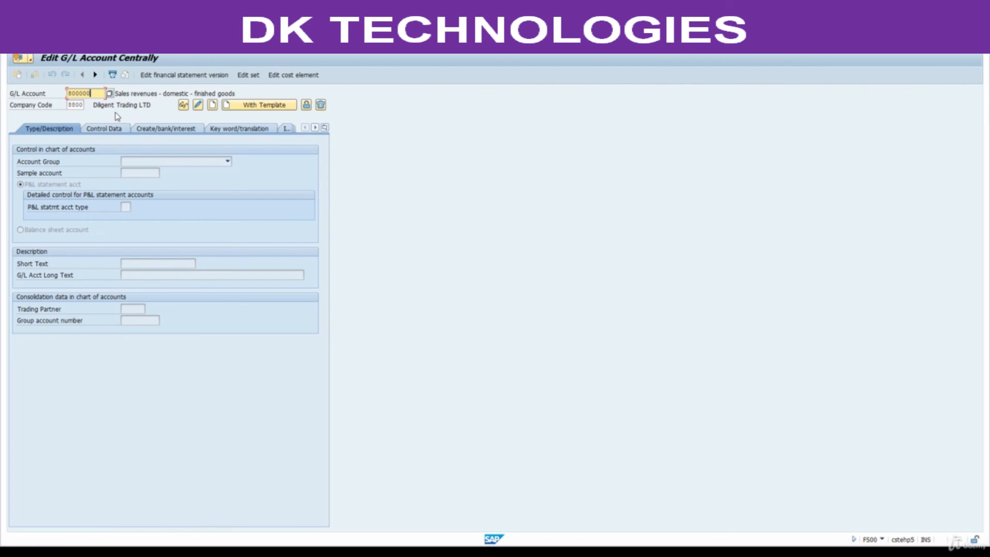
double_click(75, 104)
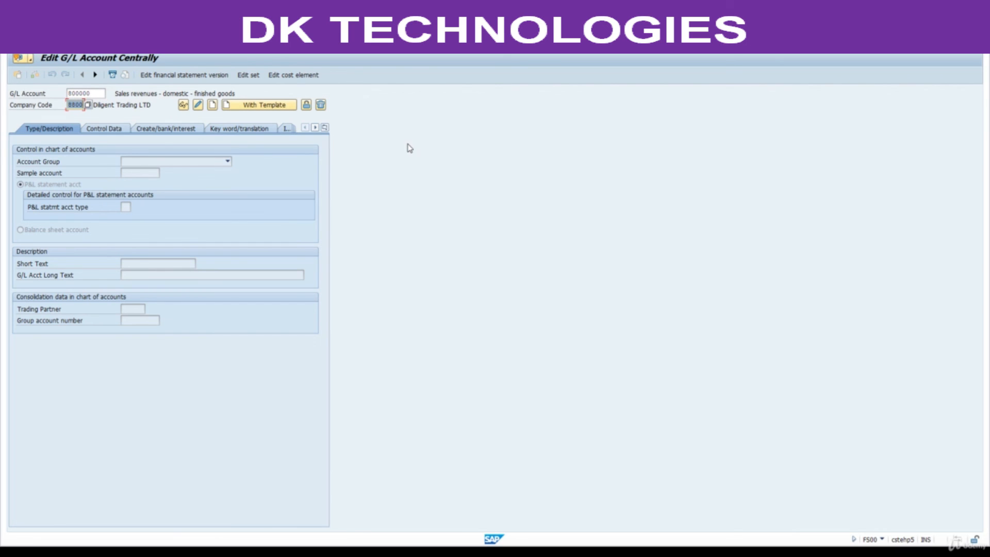
key("Return")
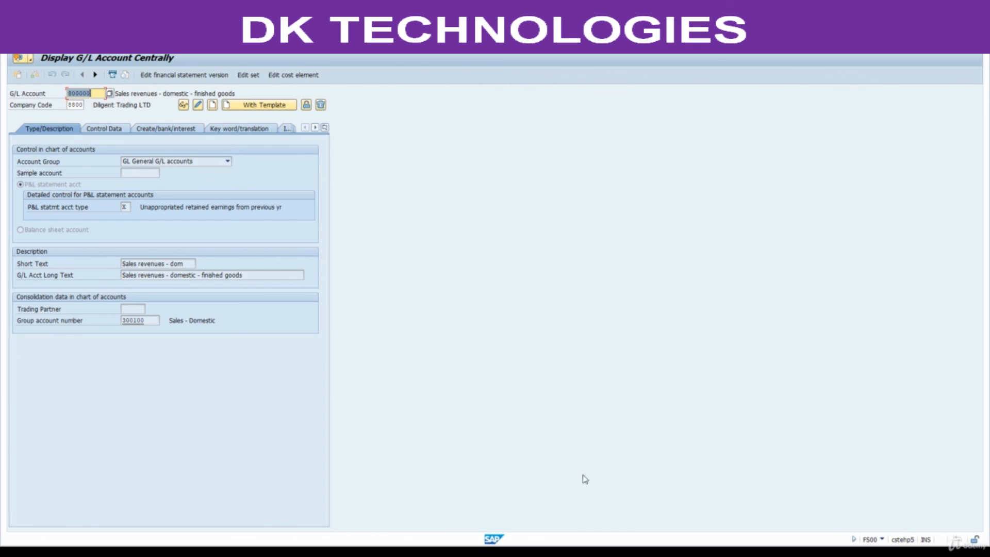
Switch to the PDF notes and review the VF01 billing entry and the Order-To-Cash Cycle diagram under End-User Activities.
key("alt+Tab")
scroll(513, 396, "down", 8)
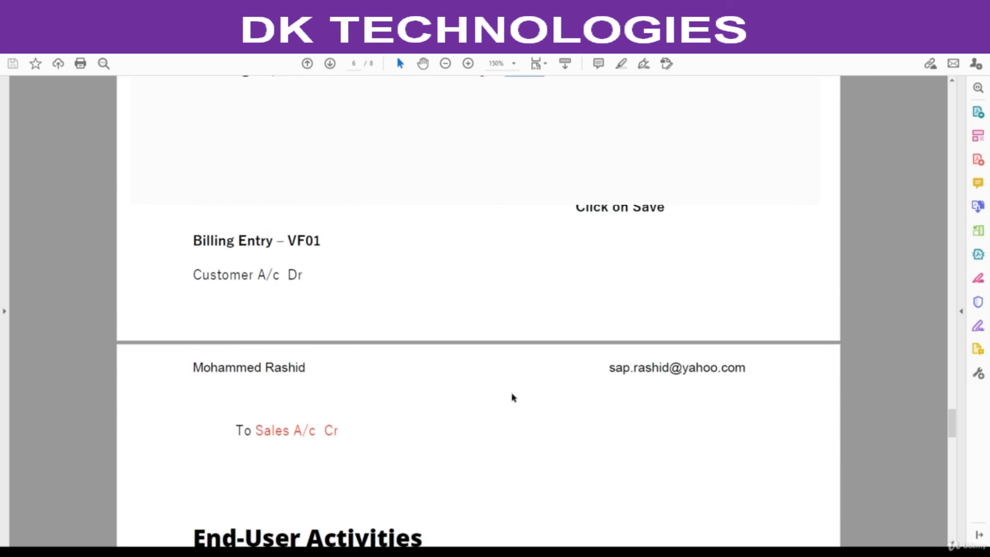
scroll(513, 395, "up", 3)
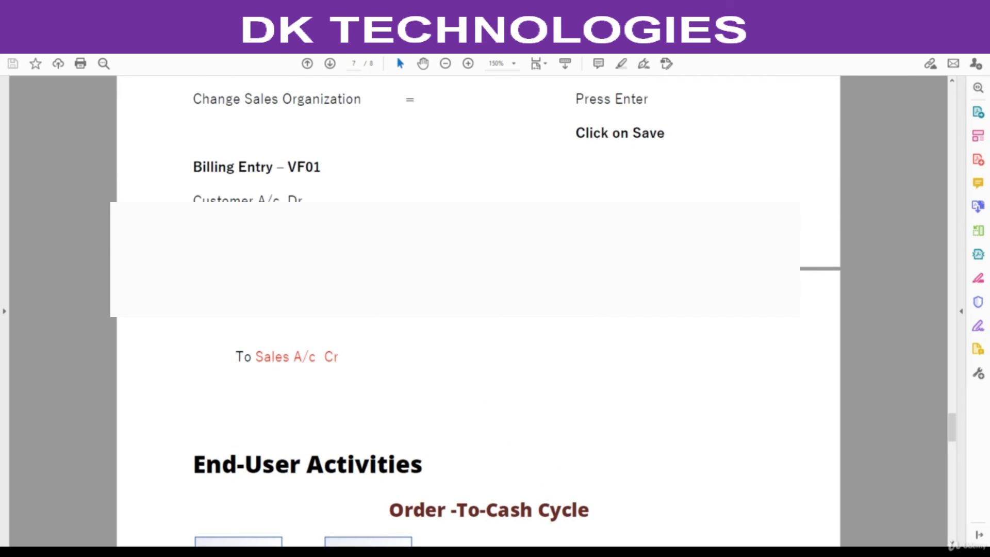
scroll(567, 256, "down", 5)
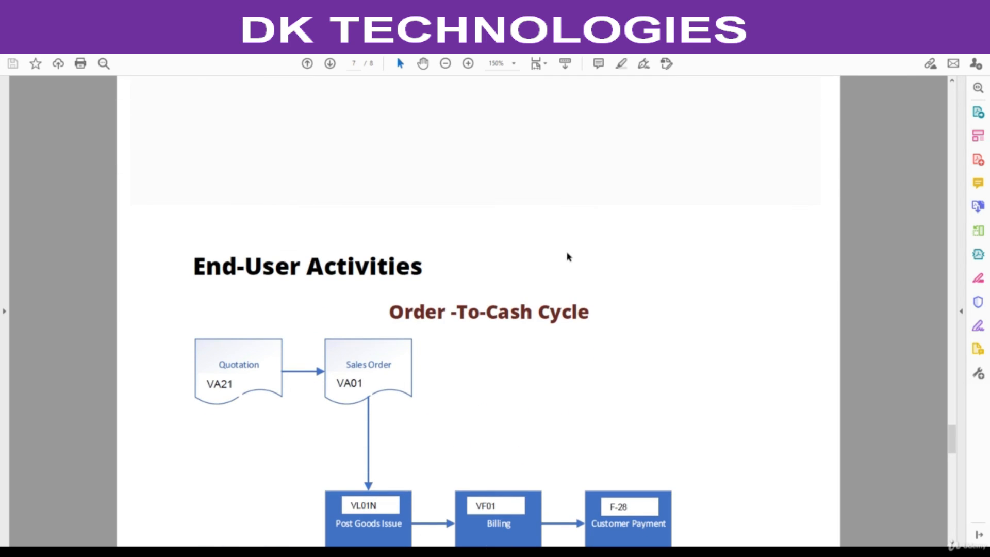